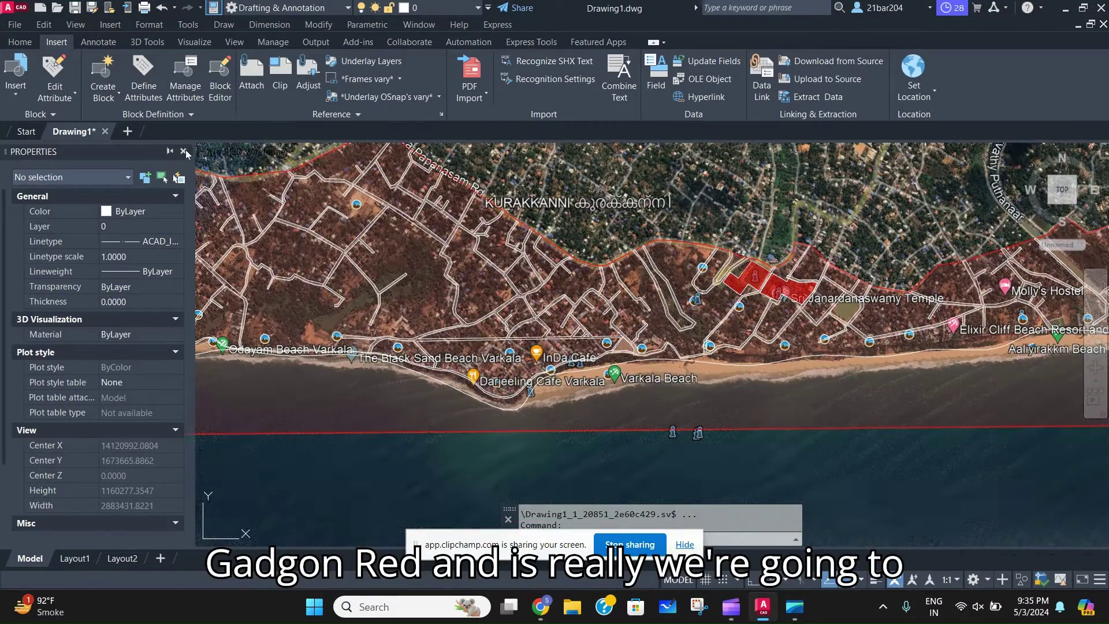
Close the Properties palette and examine the existing land use map of Varkala together with its legend and the satellite image below
click(183, 152)
scroll(404, 341, down, 6)
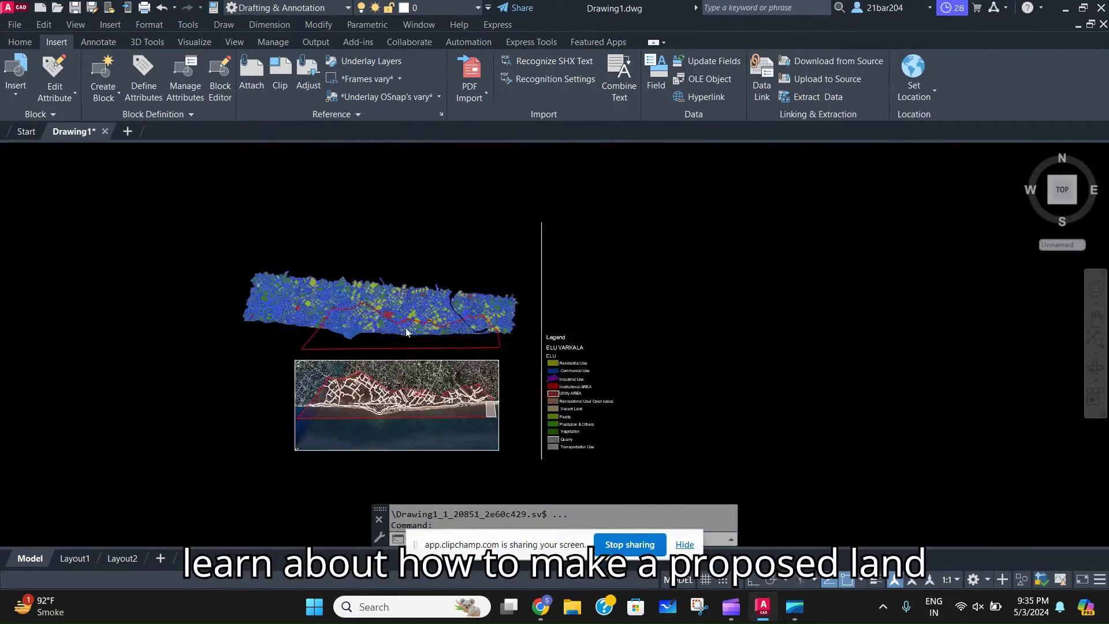
scroll(407, 332, up, 6)
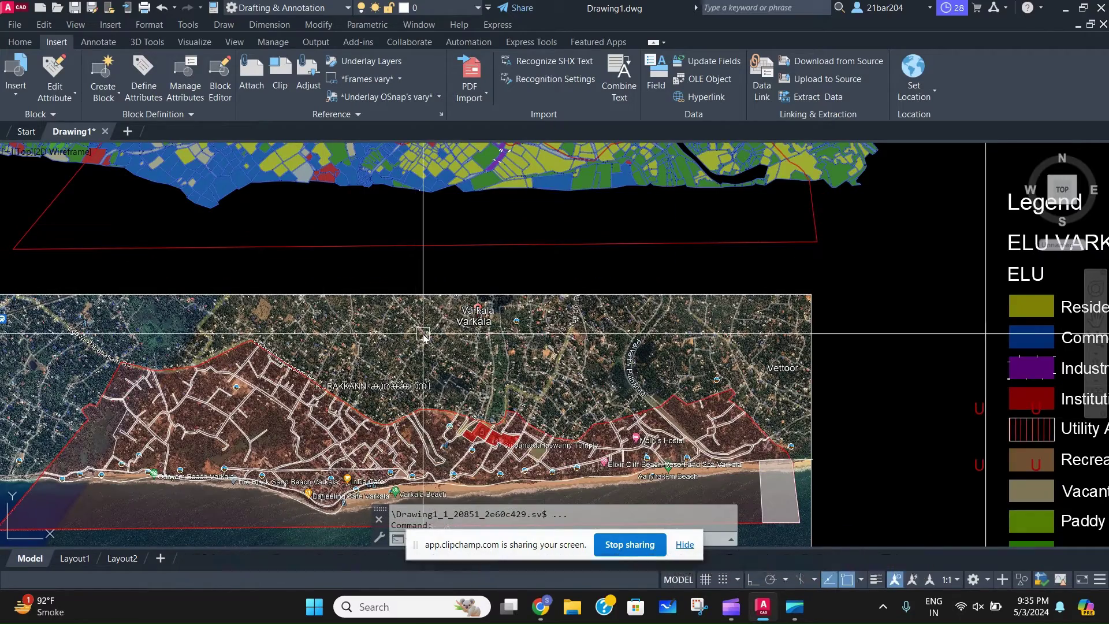
scroll(460, 347, down, 2)
mouse_move(542, 309)
middle_down()
mouse_move(583, 398)
mouse_move(625, 347)
middle_up()
scroll(588, 399, up, 2)
scroll(620, 400, down, 6)
scroll(618, 345, up, 4)
scroll(606, 344, down, 4)
scroll(598, 344, up, 2)
scroll(598, 343, up, 4)
scroll(518, 383, down, 5)
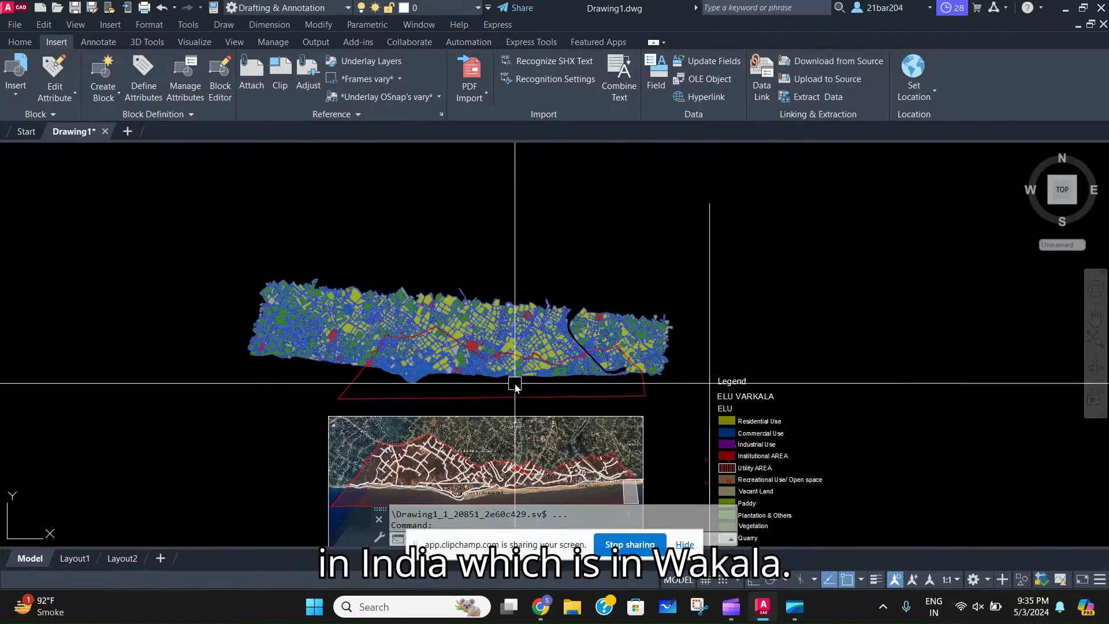
scroll(517, 398, up, 4)
scroll(546, 392, down, 3)
mouse_move(555, 388)
middle_down()
mouse_move(298, 408)
mouse_move(373, 407)
middle_up()
scroll(636, 401, up, 3)
scroll(360, 399, down, 5)
scroll(410, 389, up, 2)
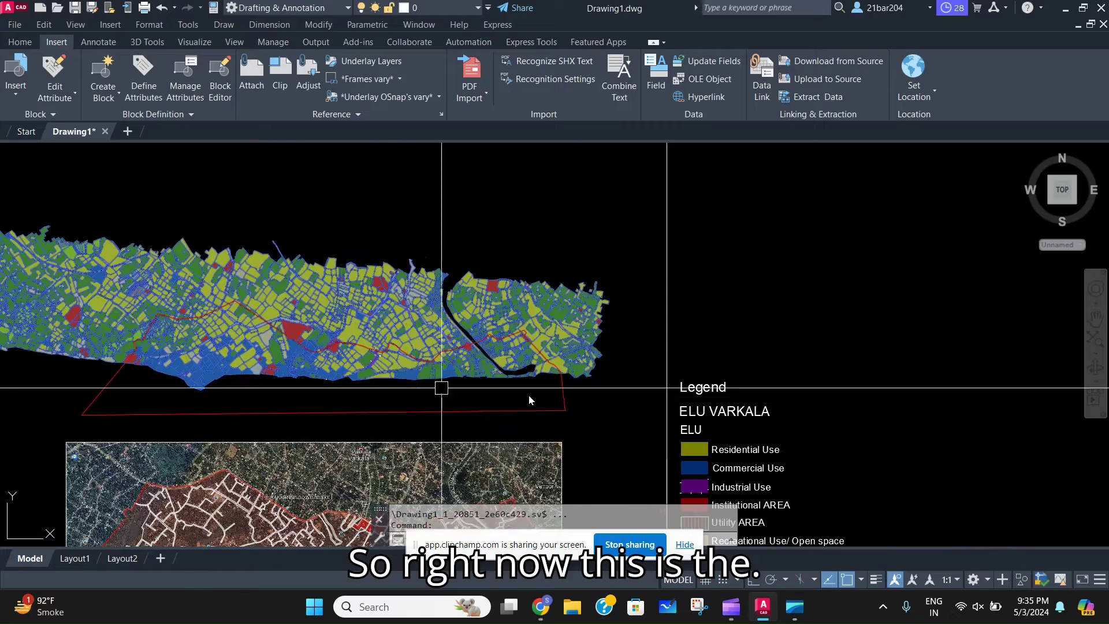
scroll(574, 408, up, 2)
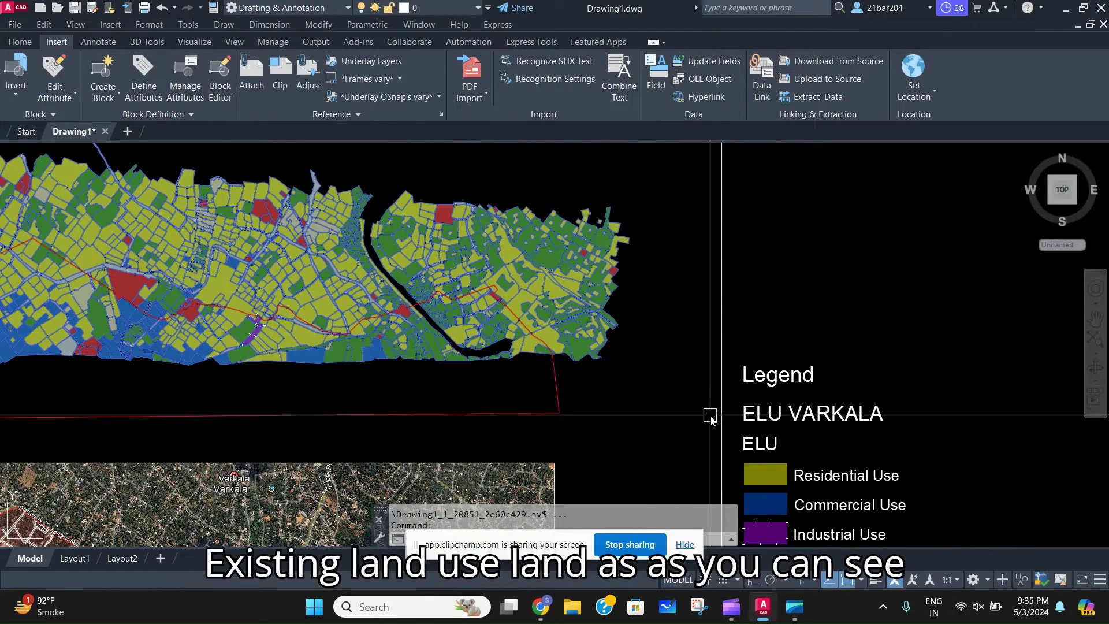
scroll(711, 416, down, 2)
middle_drag(531, 430, 568, 409)
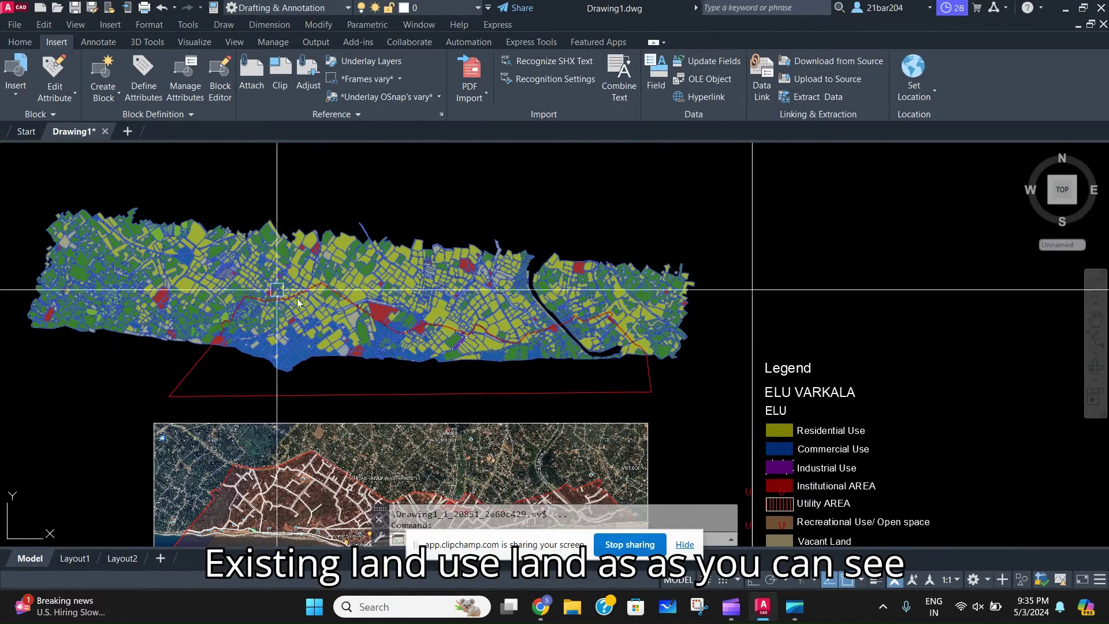
scroll(592, 369, down, 2)
scroll(484, 468, up, 2)
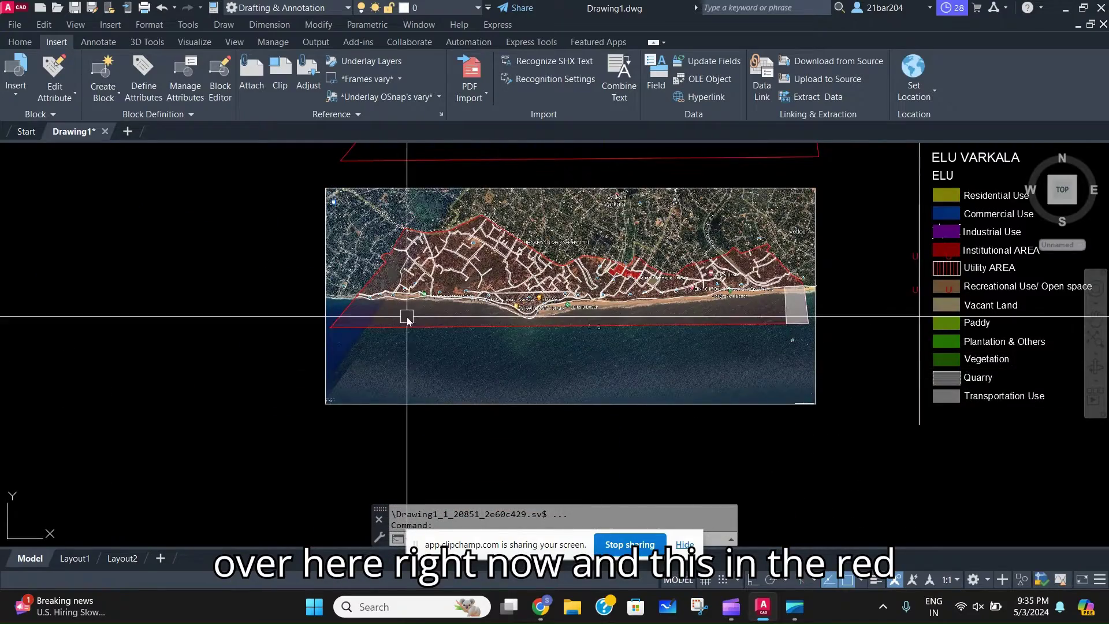
Highlight the red area-of-interest boundary on the satellite image and inspect the red plots marked near the temple inside it
middle_drag(408, 319, 408, 379)
scroll(370, 351, up, 2)
click(369, 350)
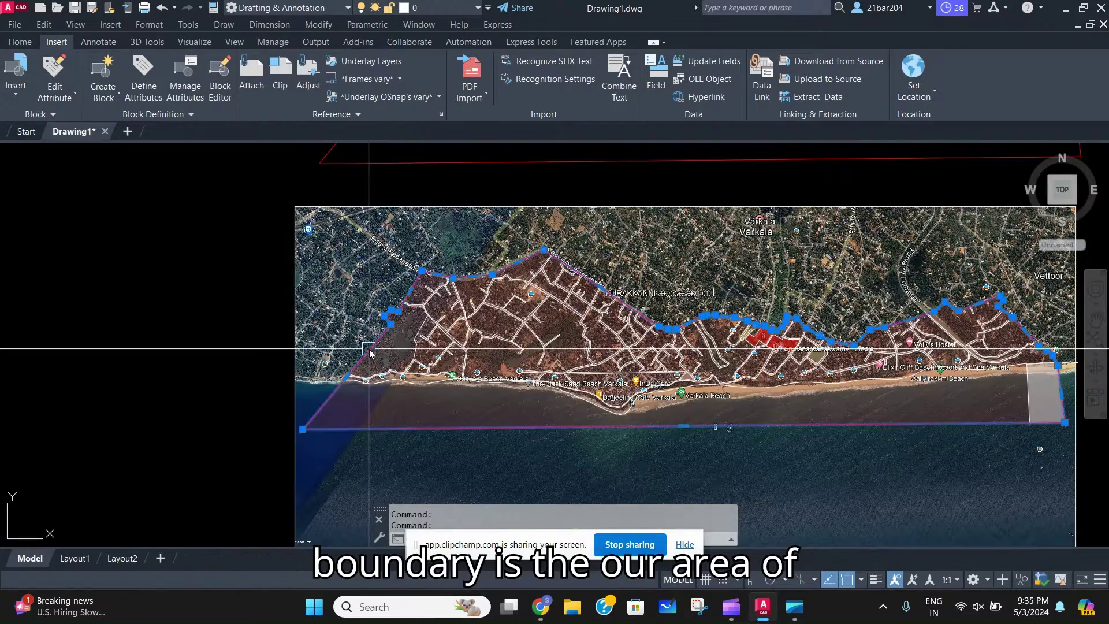
click(19, 42)
scroll(748, 359, down, 5)
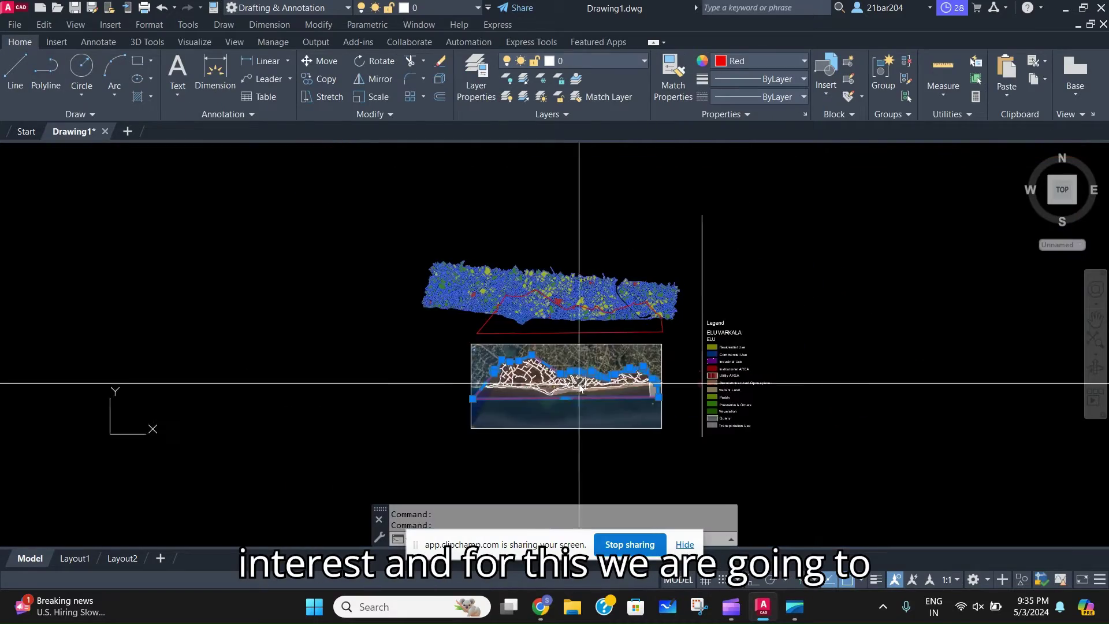
scroll(616, 346, up, 5)
scroll(649, 367, down, 3)
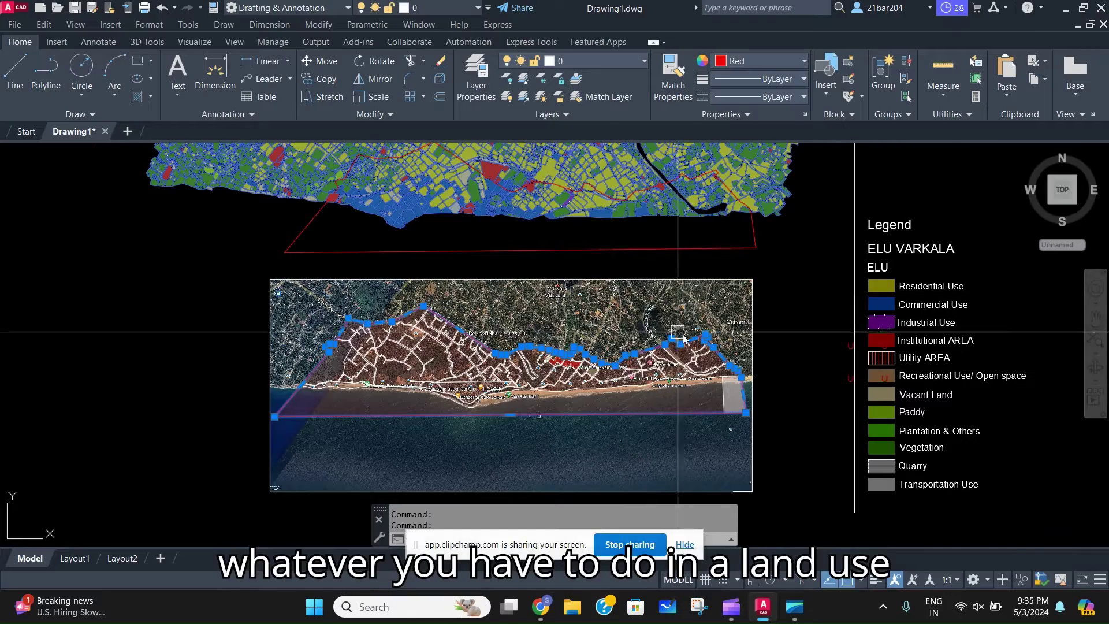
key(Escape)
scroll(679, 332, up, 2)
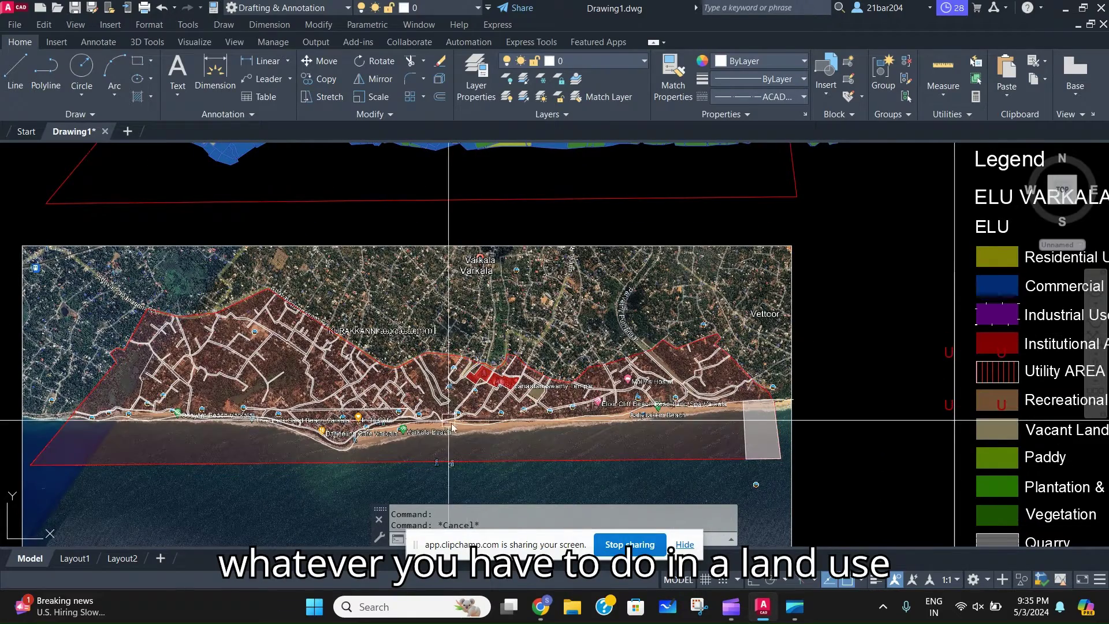
scroll(459, 431, up, 2)
scroll(514, 350, up, 2)
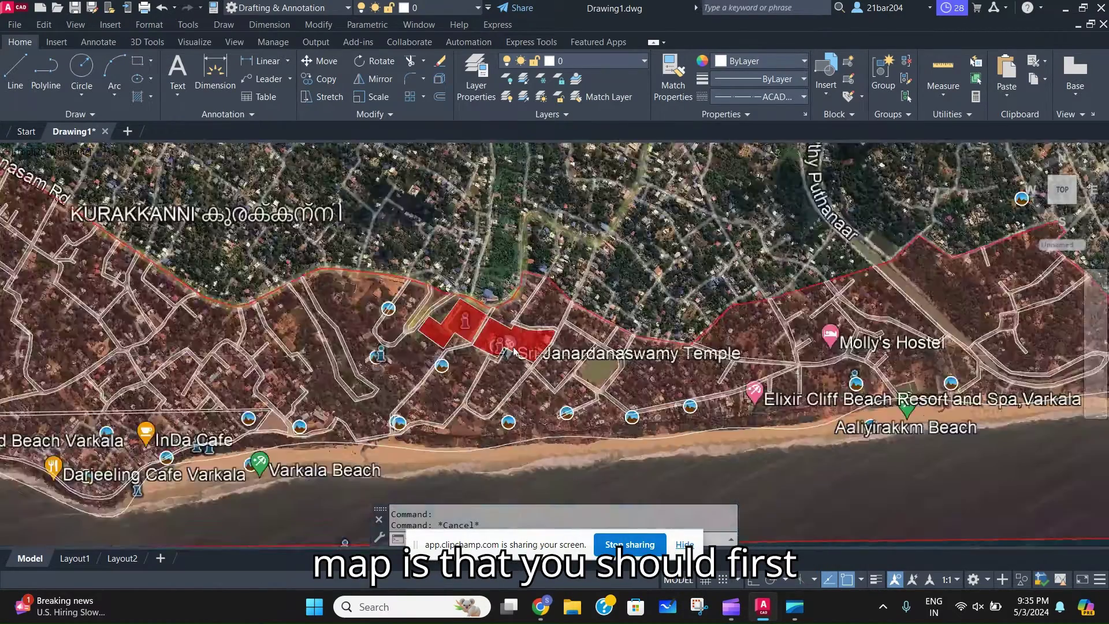
scroll(515, 351, up, 4)
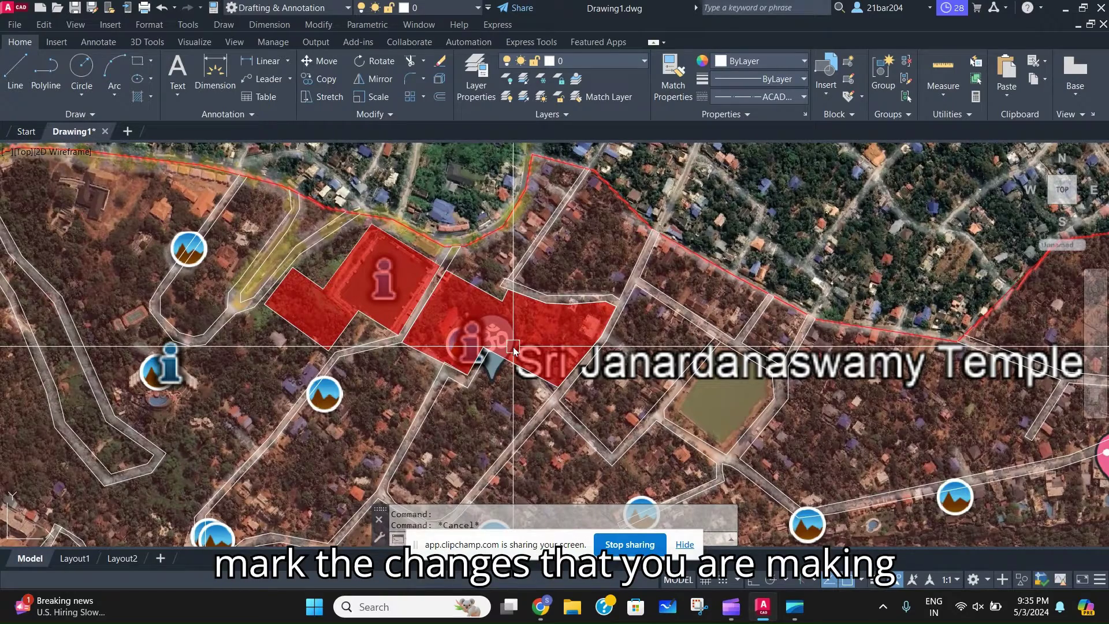
scroll(514, 351, down, 6)
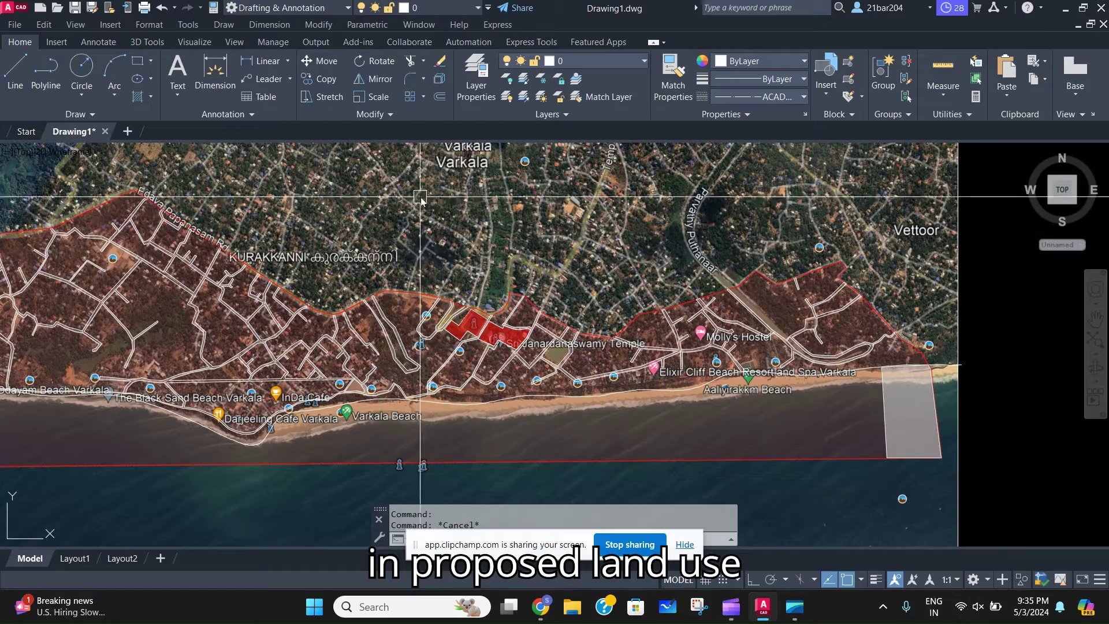
Erase the stray red U letters around the Institutional, Utility and Recreational swatches of the legend
scroll(420, 199, down, 5)
scroll(704, 267, up, 4)
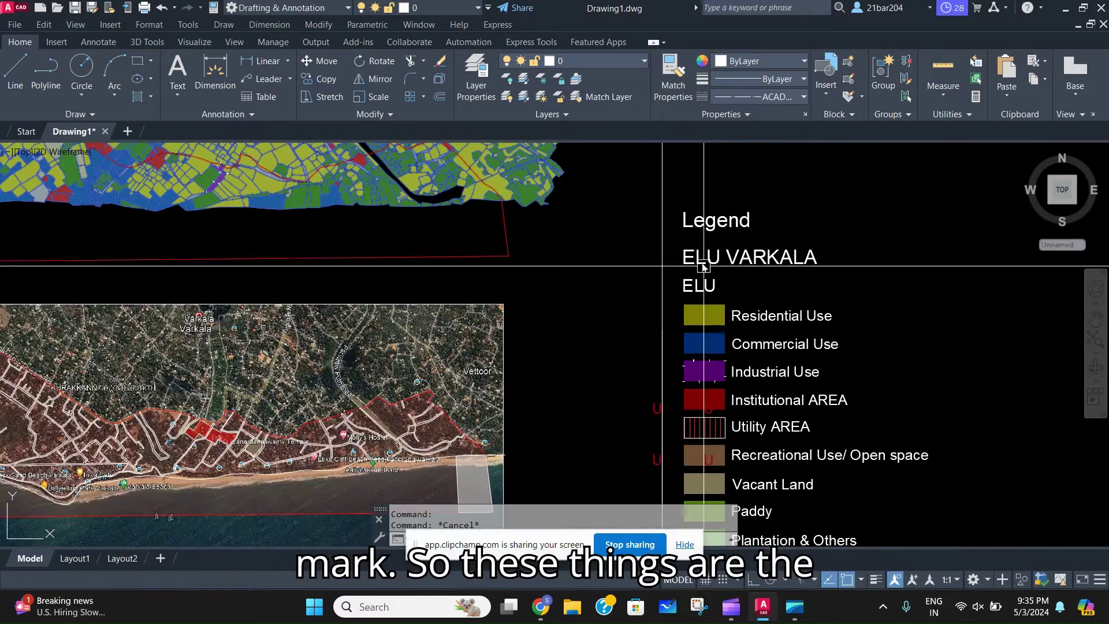
scroll(656, 332, up, 5)
click(701, 327)
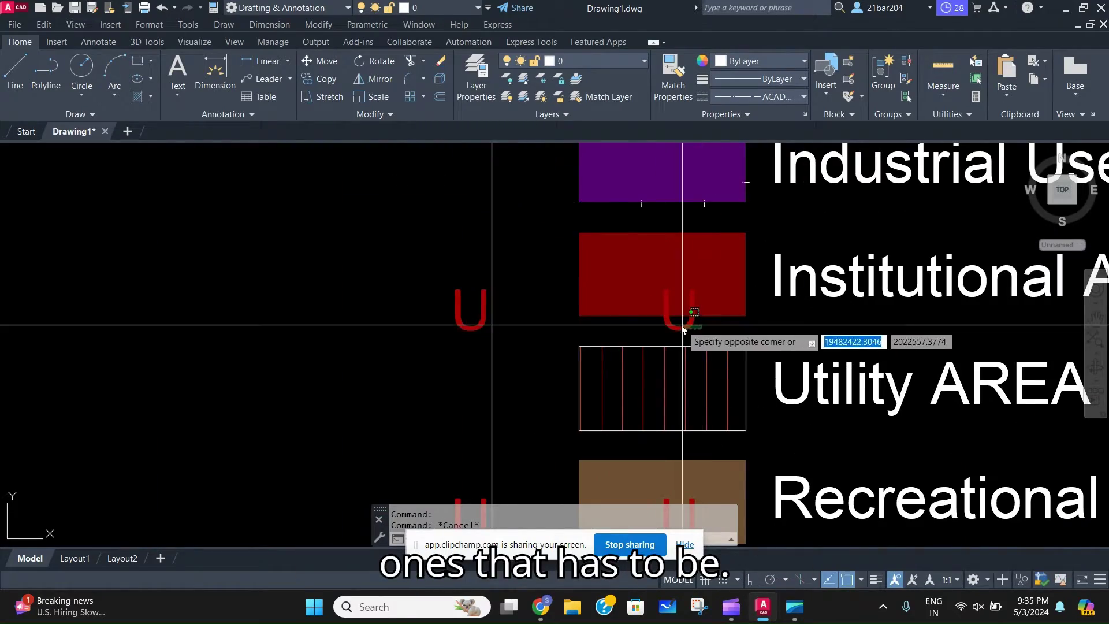
click(683, 328)
click(469, 341)
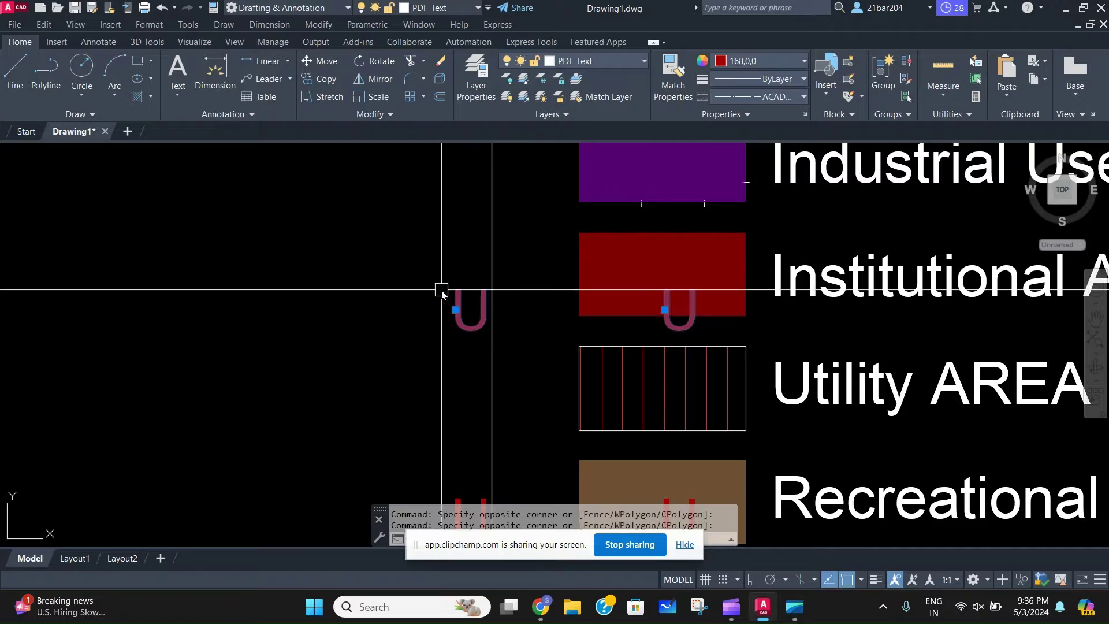
key(Delete)
scroll(441, 291, down, 6)
scroll(353, 357, up, 2)
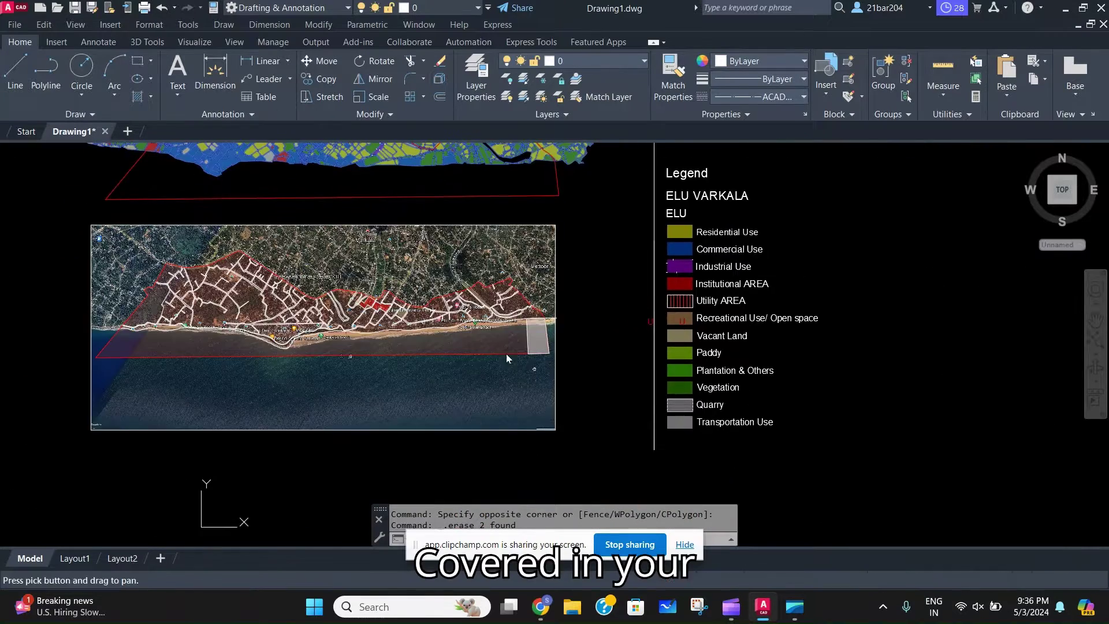
scroll(788, 341, up, 5)
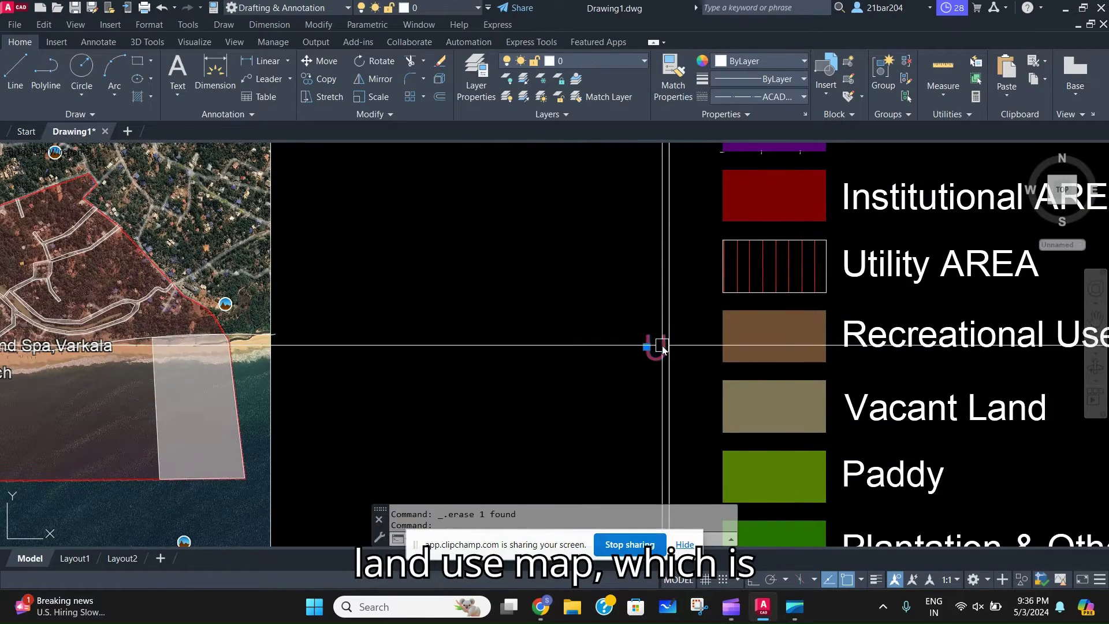
key(Delete)
Review the legend's land use categories, from Residential Use to Transportation Use, against the area of interest on the satellite image
scroll(663, 350, down, 6)
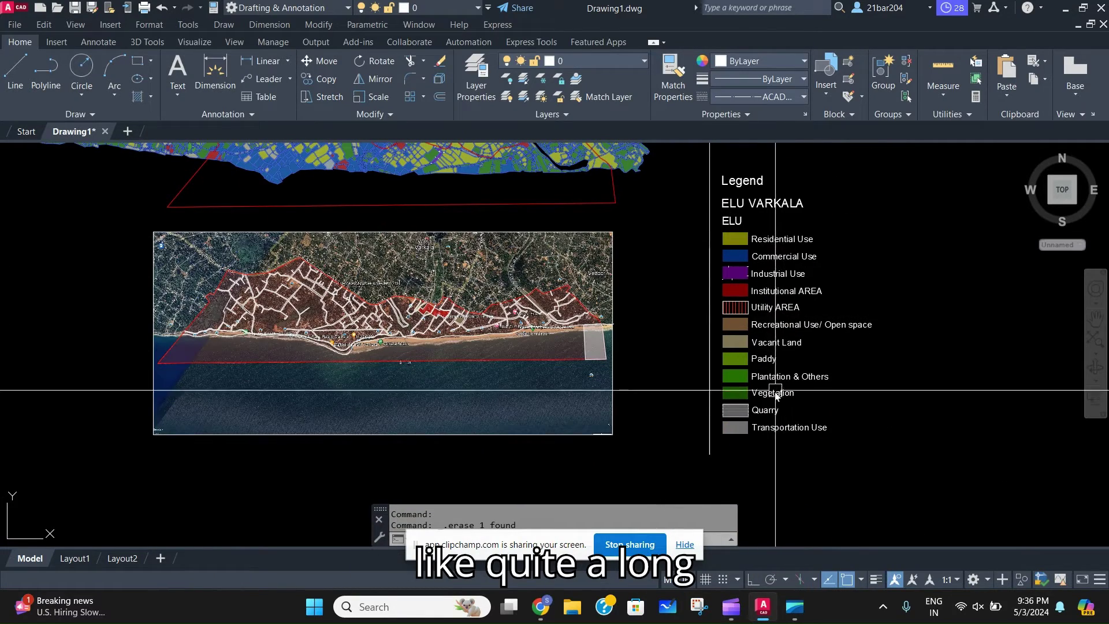
scroll(775, 248, up, 2)
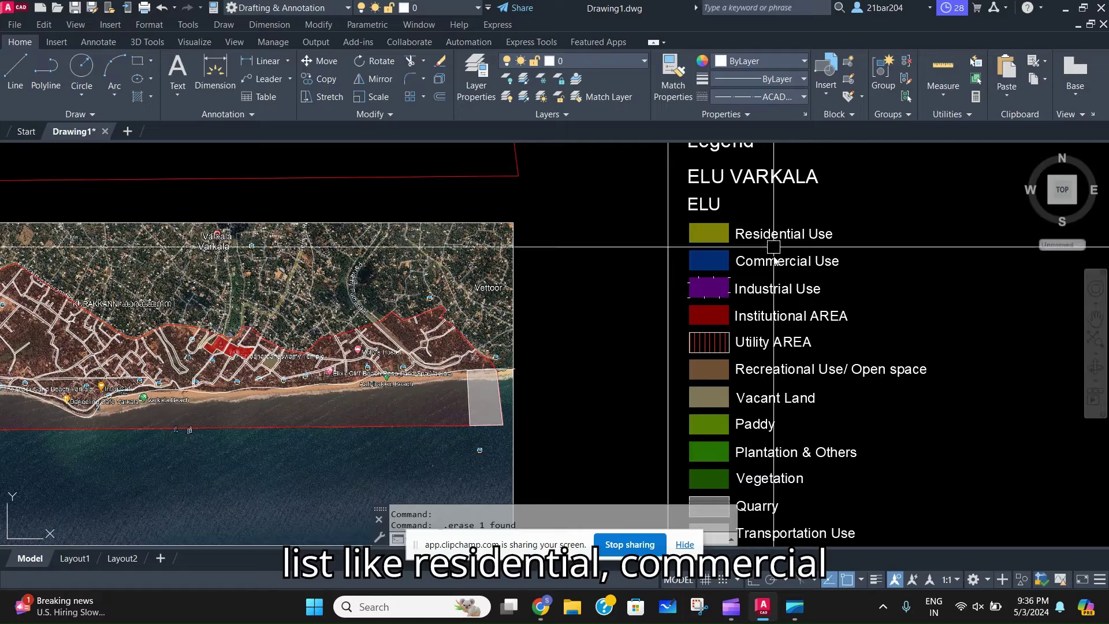
scroll(809, 417, down, 2)
middle_drag(809, 414, 792, 350)
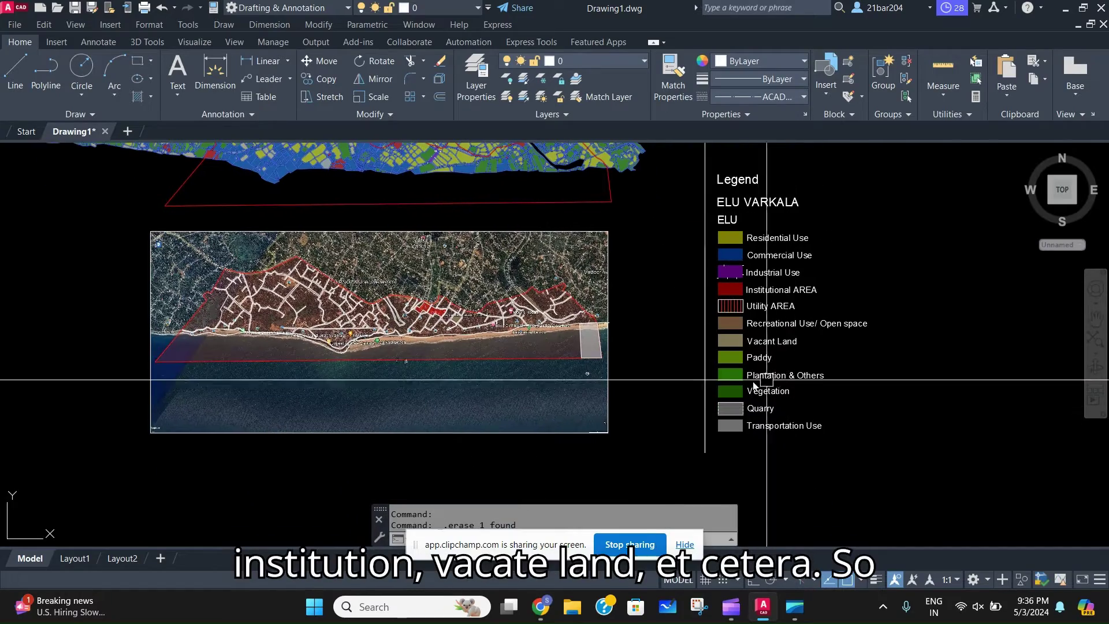
scroll(559, 340, up, 3)
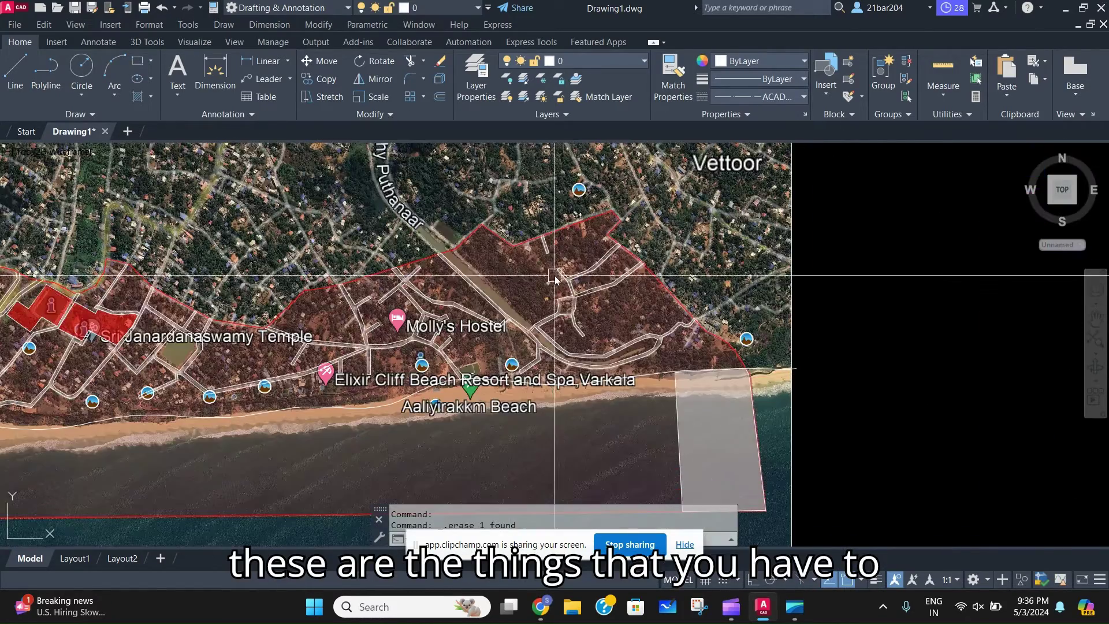
scroll(552, 283, down, 2)
middle_drag(551, 281, 520, 287)
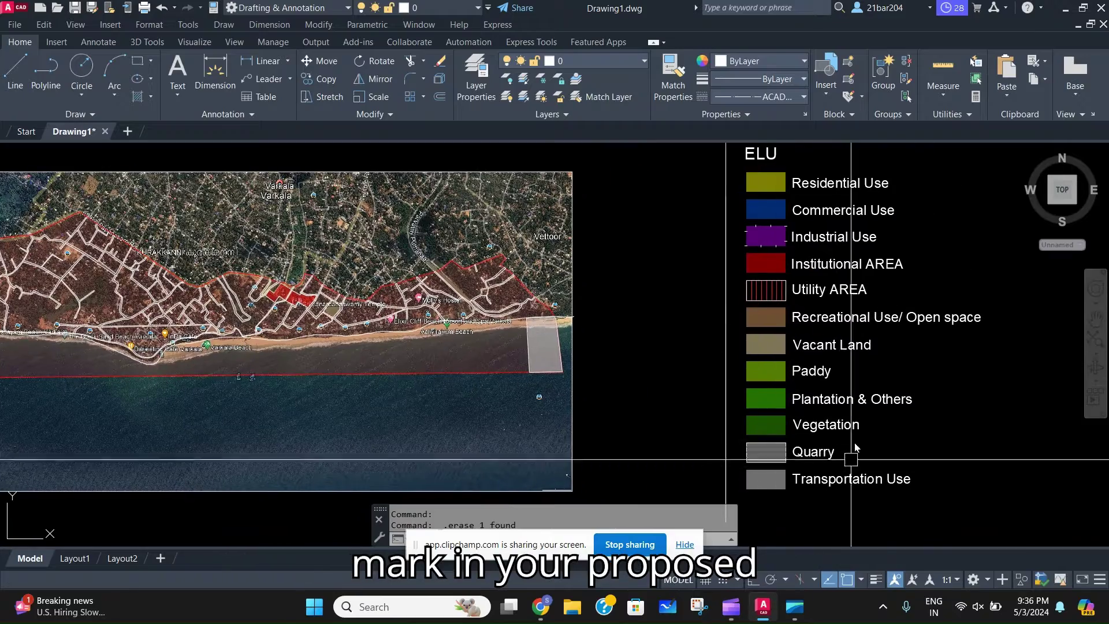
middle_drag(479, 416, 730, 401)
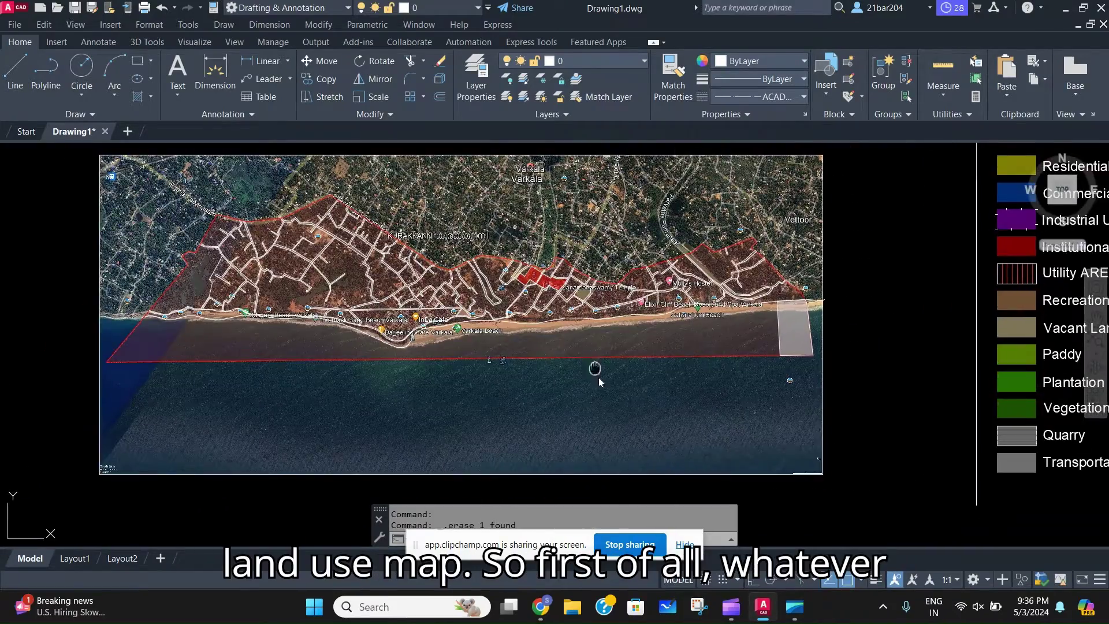
scroll(636, 341, up, 2)
scroll(636, 341, down, 4)
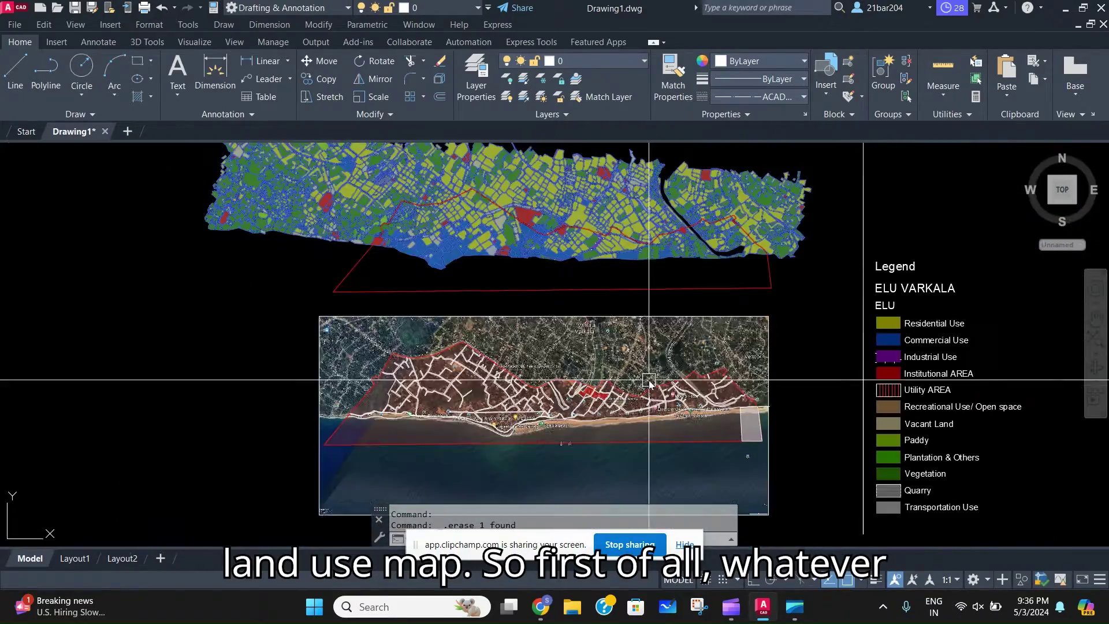
Examine the red hatched plots around Sri Janardanaswamy Temple that mark the proposed institutional temple complex
scroll(704, 270, up, 2)
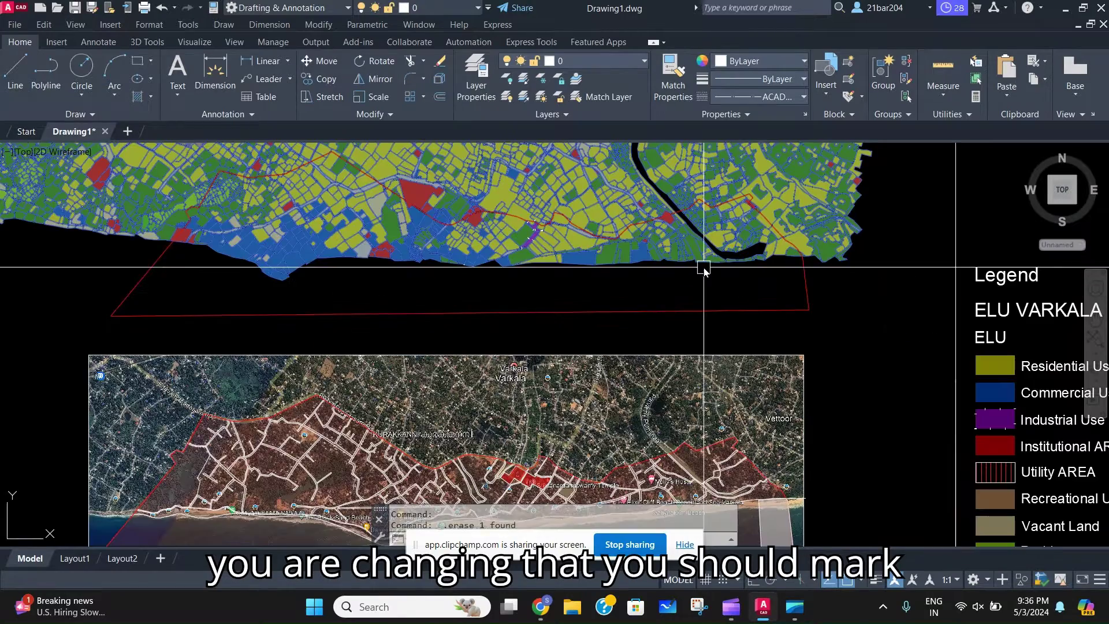
scroll(686, 284, down, 2)
scroll(662, 341, up, 2)
scroll(613, 307, up, 3)
scroll(614, 336, down, 1)
scroll(615, 359, up, 2)
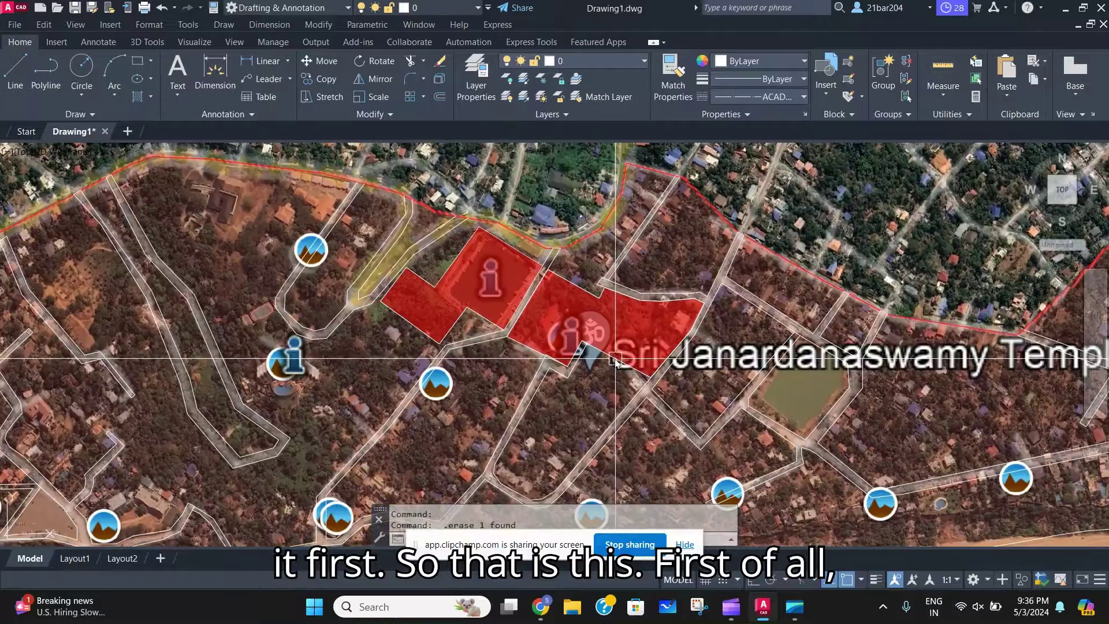
middle_drag(615, 358, 639, 398)
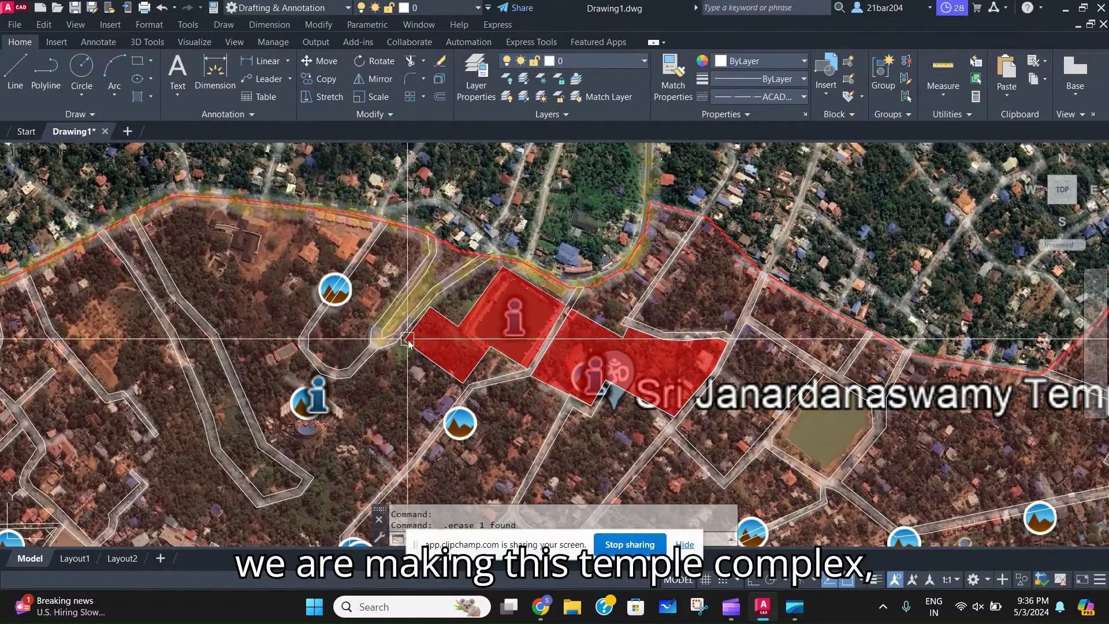
scroll(564, 361, down, 4)
scroll(508, 337, up, 2)
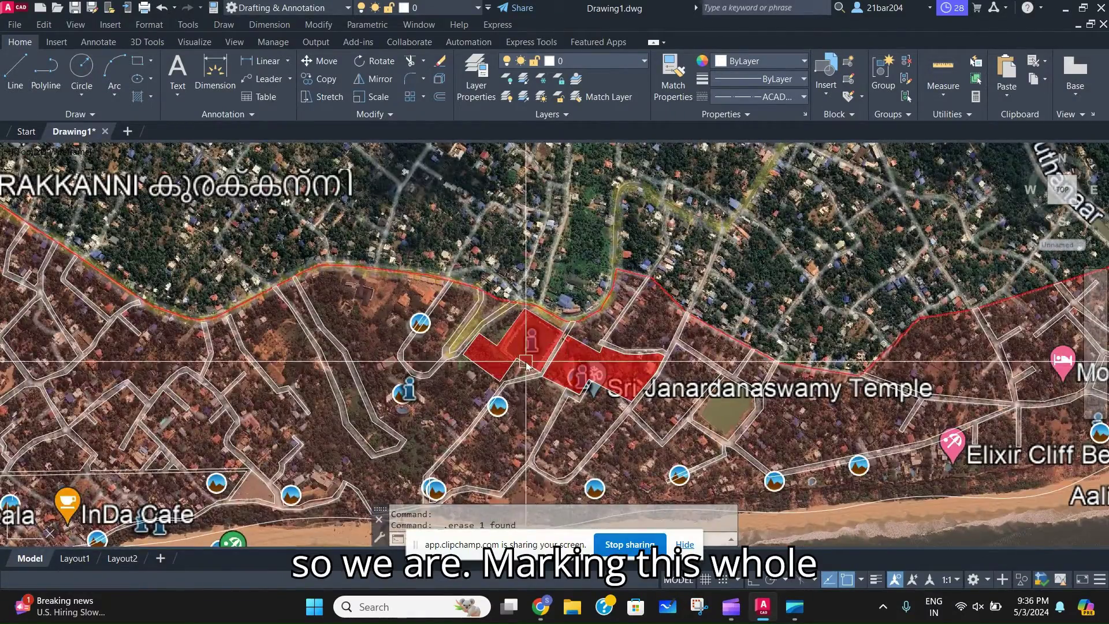
scroll(495, 344, up, 1)
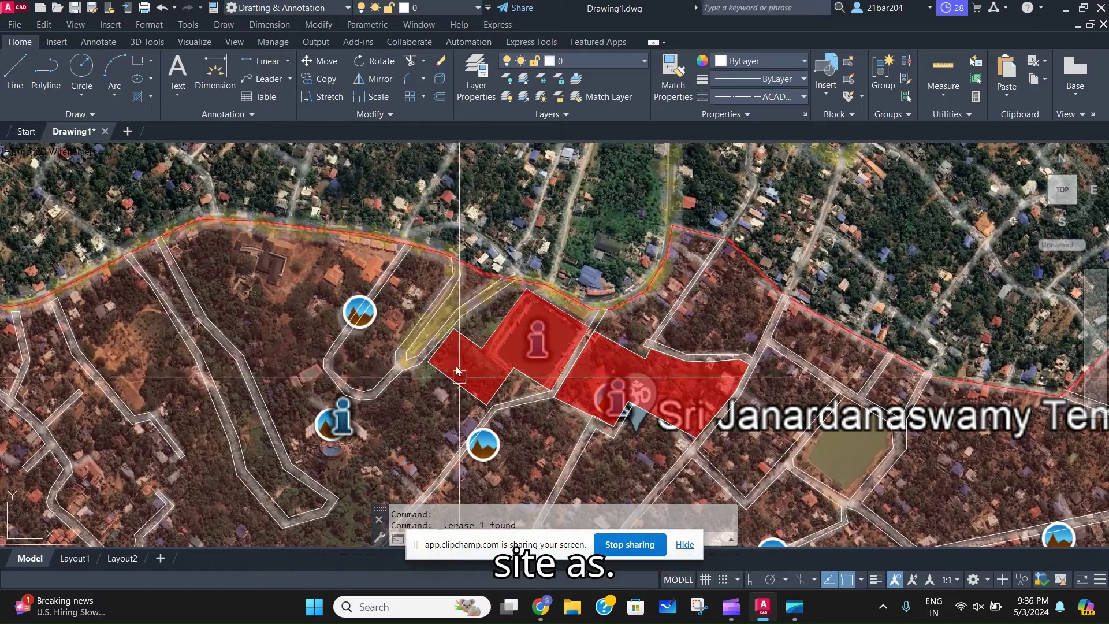
scroll(479, 329, up, 2)
scroll(568, 338, down, 4)
middle_drag(568, 338, 535, 347)
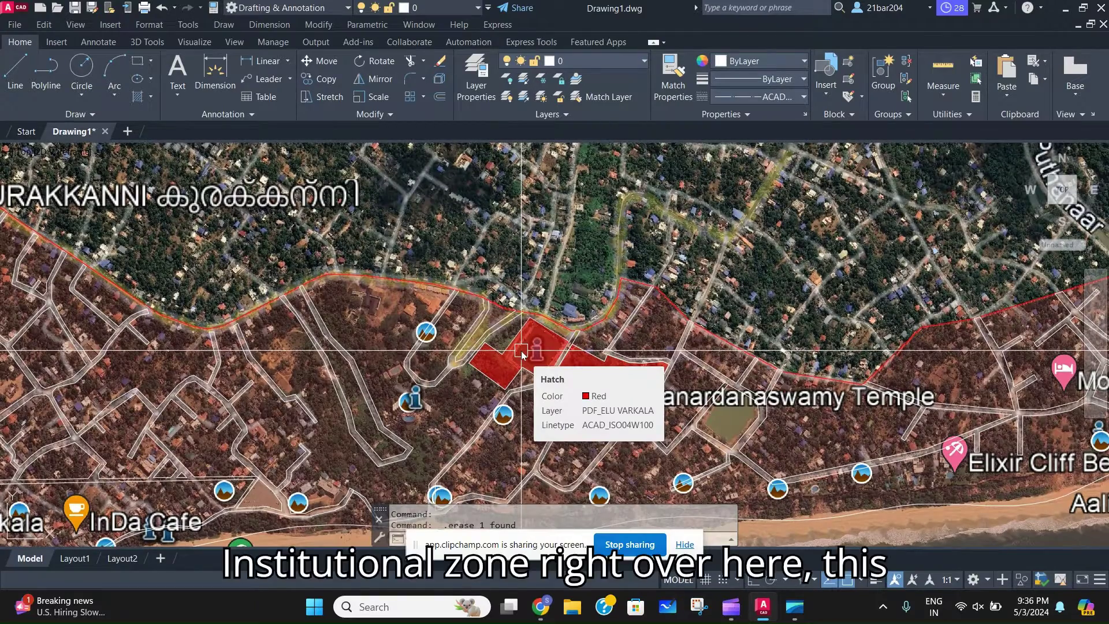
Examine the light grey plot proposed for a water aerodrome at the eastern end of the coast, comparing it with the legend
scroll(522, 351, down, 6)
middle_drag(922, 340, 579, 353)
scroll(694, 347, up, 2)
scroll(682, 345, up, 2)
mouse_move(675, 344)
middle_down()
mouse_move(650, 344)
mouse_move(776, 337)
middle_up()
scroll(650, 345, down, 4)
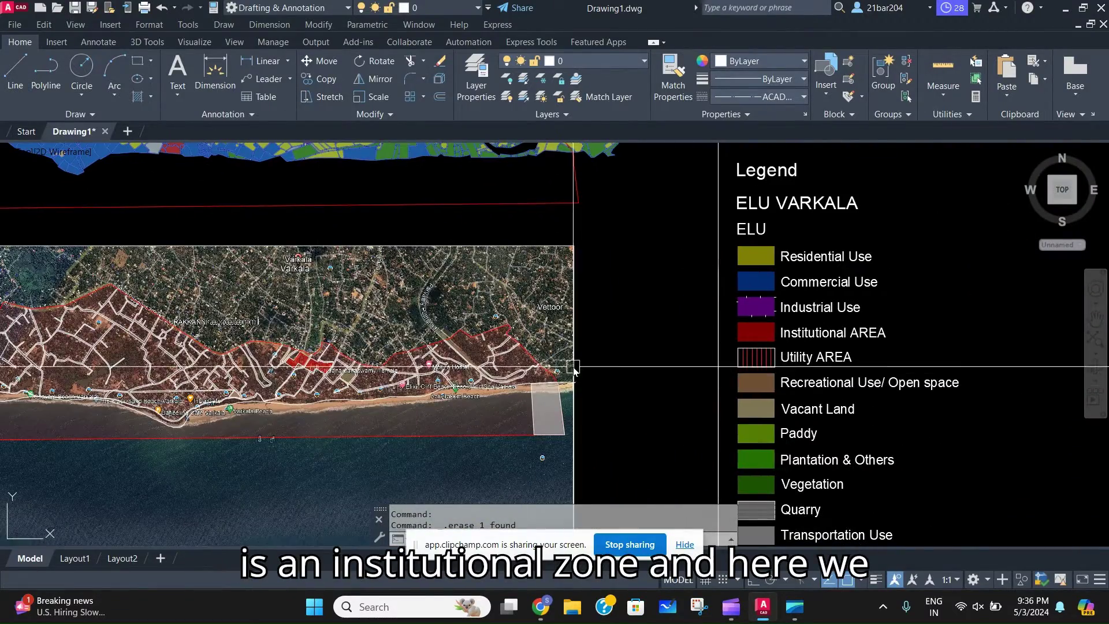
scroll(574, 368, up, 4)
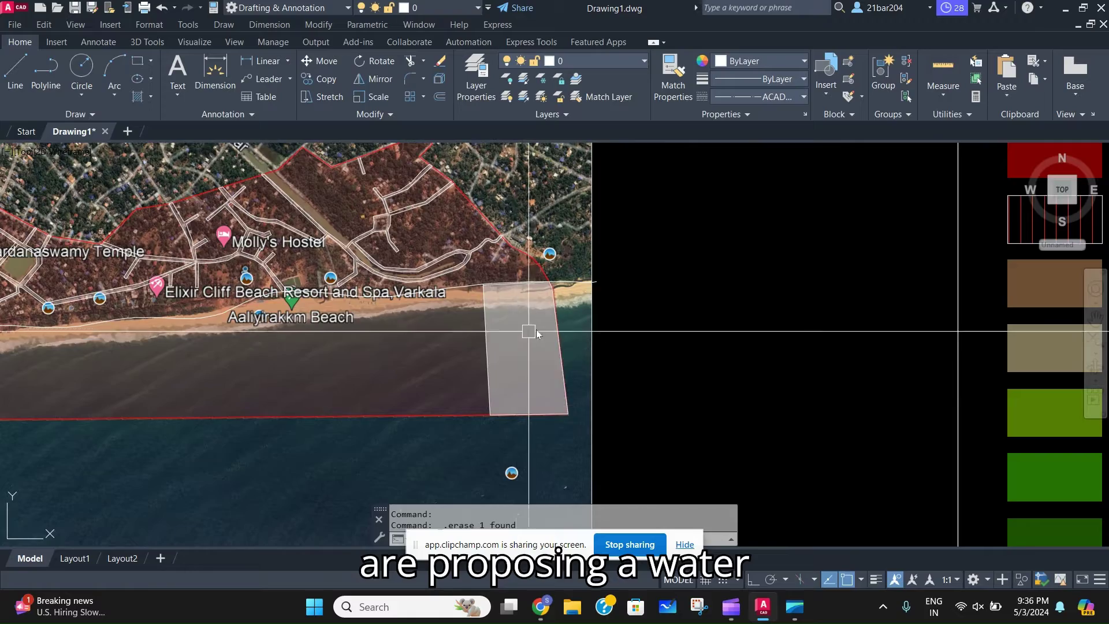
scroll(537, 333, down, 5)
scroll(472, 354, up, 4)
scroll(472, 355, down, 5)
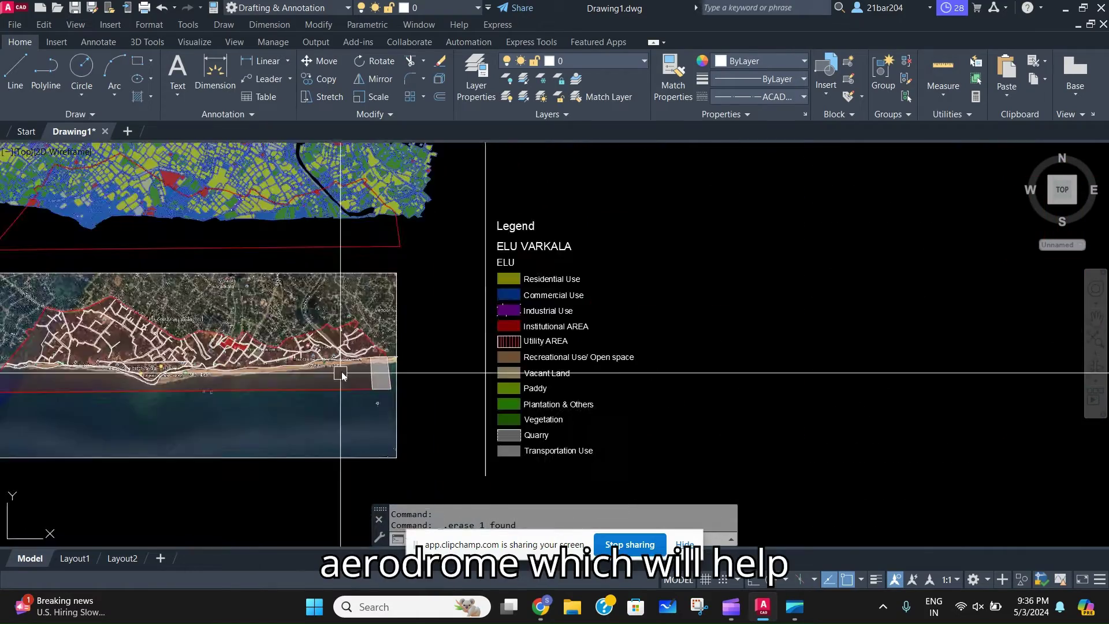
Check the aerodrome plot's hatch against the legend's Transportation Use swatch and look over the rest of the coast
scroll(612, 299, up, 4)
scroll(425, 318, down, 4)
middle_drag(425, 315, 544, 395)
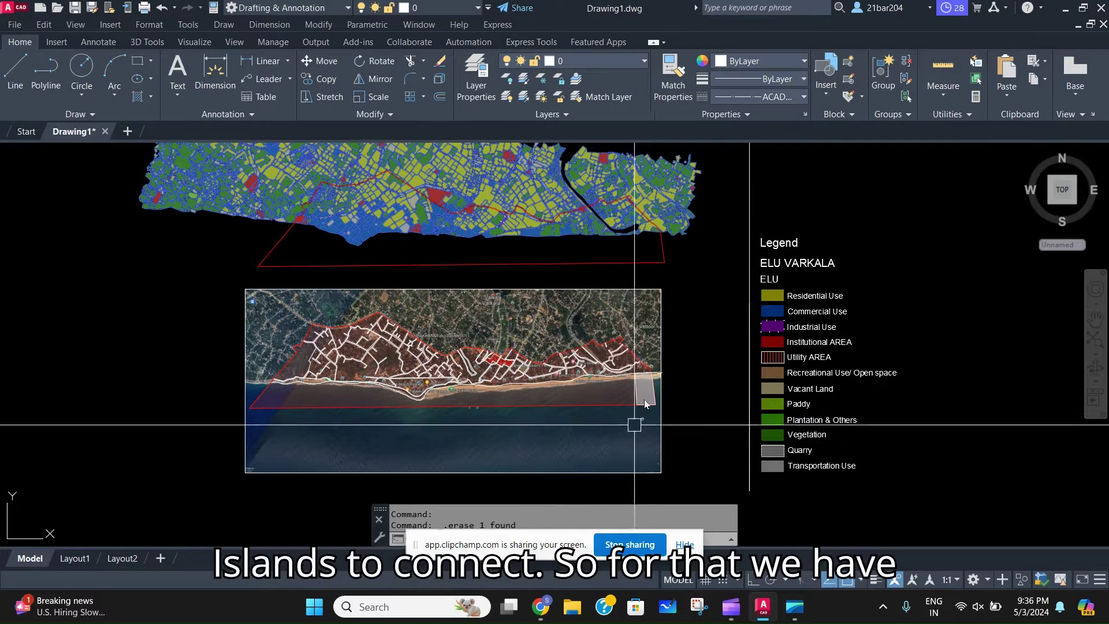
scroll(755, 482, up, 4)
scroll(513, 275, up, 2)
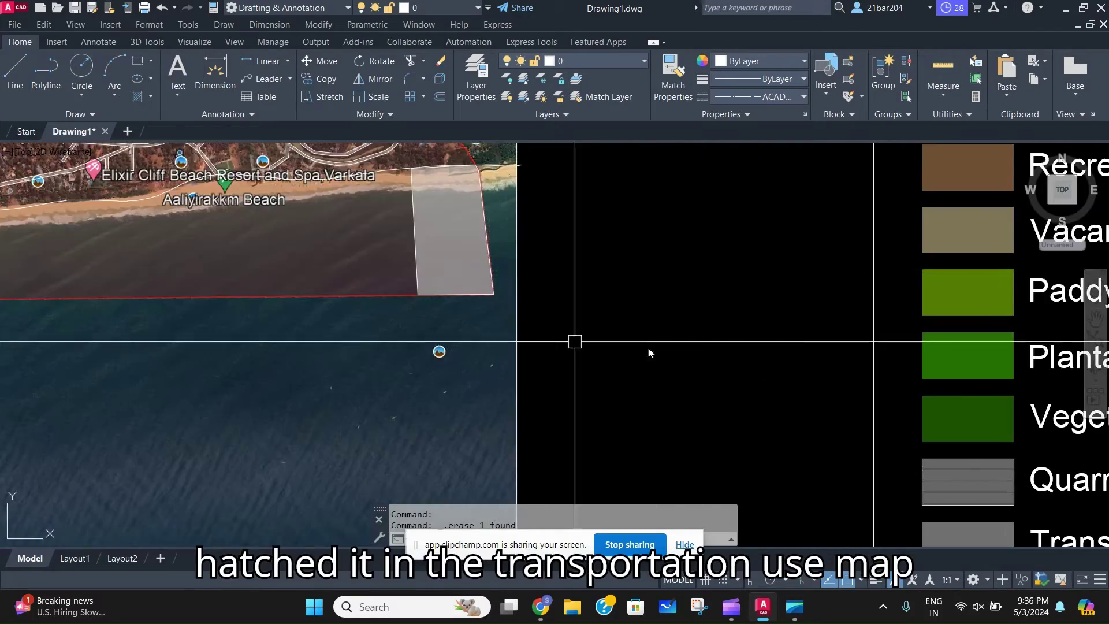
scroll(648, 346, down, 4)
middle_drag(648, 345, 580, 302)
scroll(674, 375, up, 2)
scroll(488, 361, down, 6)
middle_drag(494, 358, 648, 370)
scroll(539, 317, up, 6)
scroll(539, 317, down, 2)
middle_drag(580, 325, 739, 343)
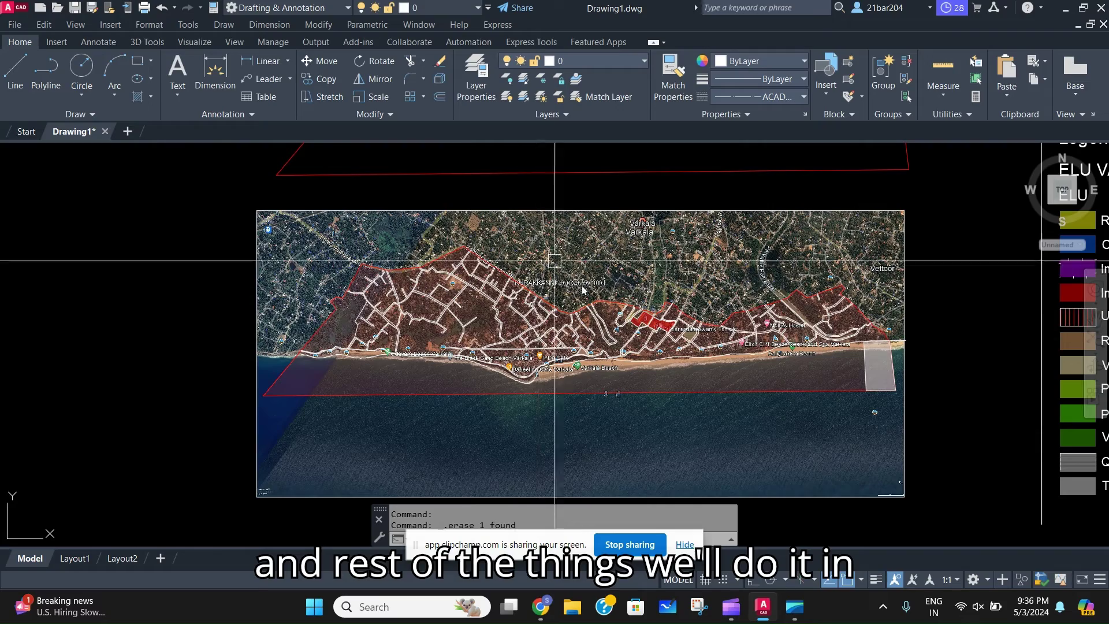
scroll(558, 396, up, 4)
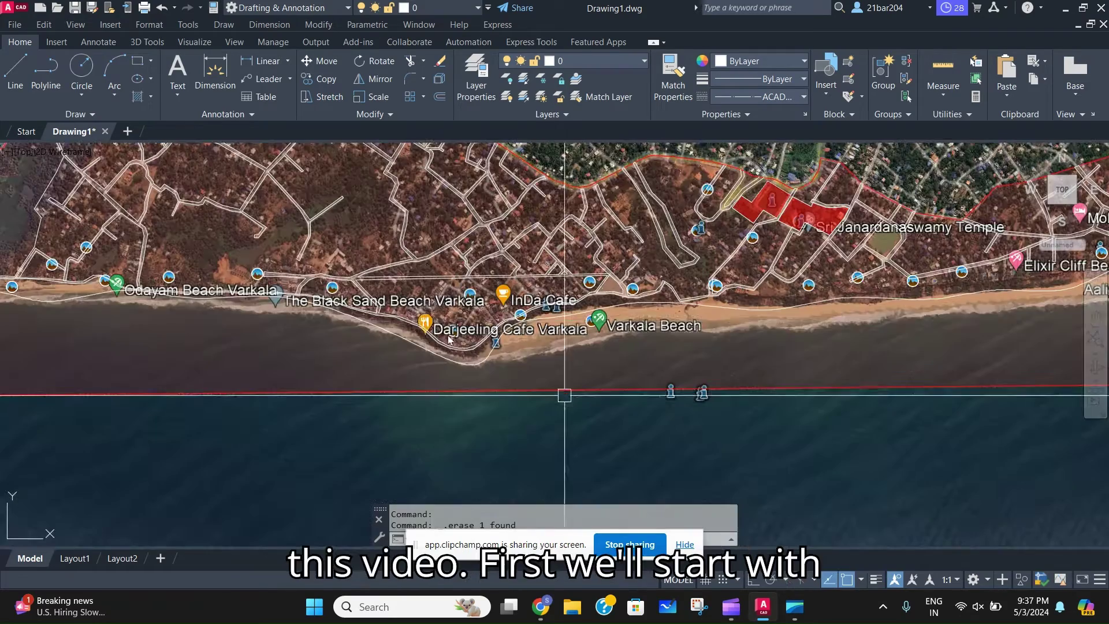
scroll(402, 332, down, 5)
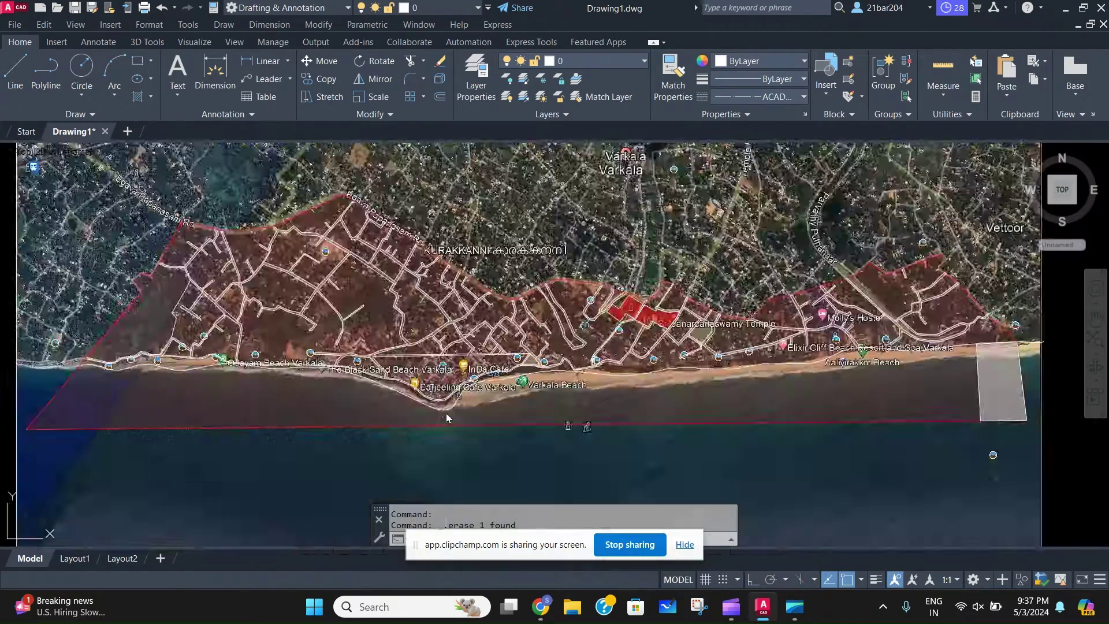
Look up the Residential Use colour in the legend and examine the residential parcels inside the boundary on the existing land use map
scroll(678, 318, up, 6)
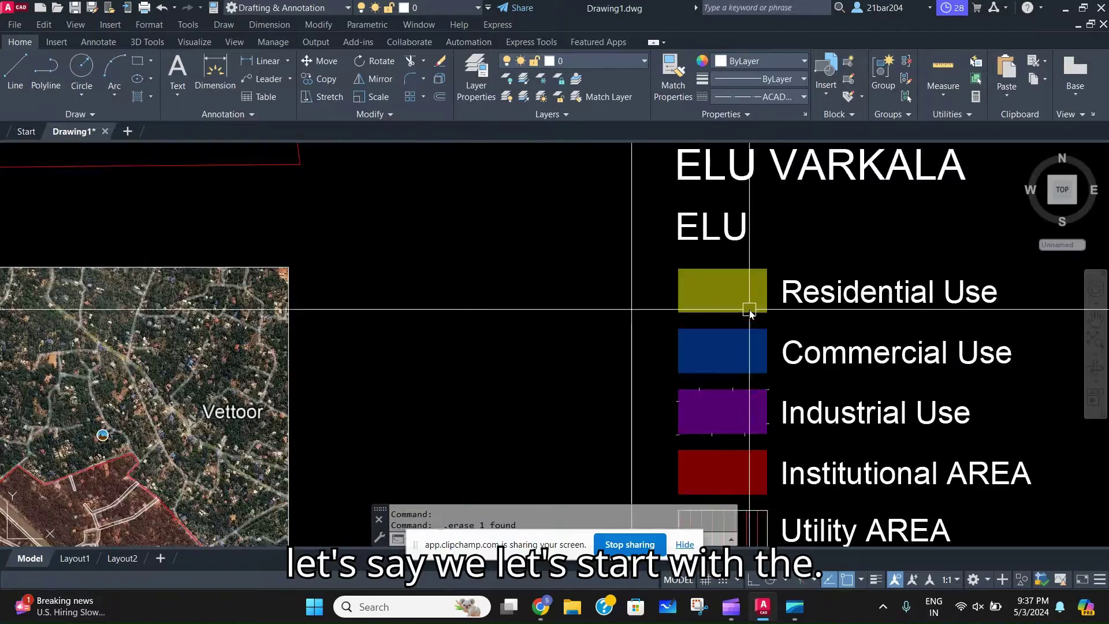
scroll(405, 347, down, 5)
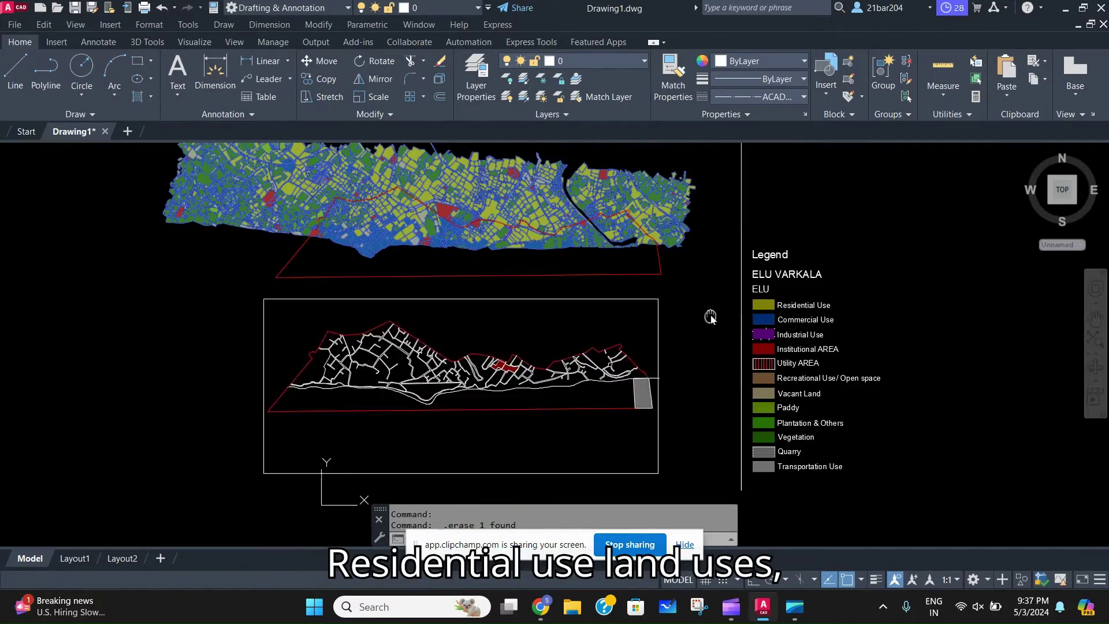
scroll(328, 358, up, 6)
middle_drag(558, 252, 565, 287)
scroll(509, 298, up, 5)
middle_drag(415, 341, 484, 460)
scroll(438, 315, down, 3)
scroll(463, 370, down, 3)
scroll(462, 369, up, 2)
scroll(461, 368, down, 5)
scroll(520, 329, up, 6)
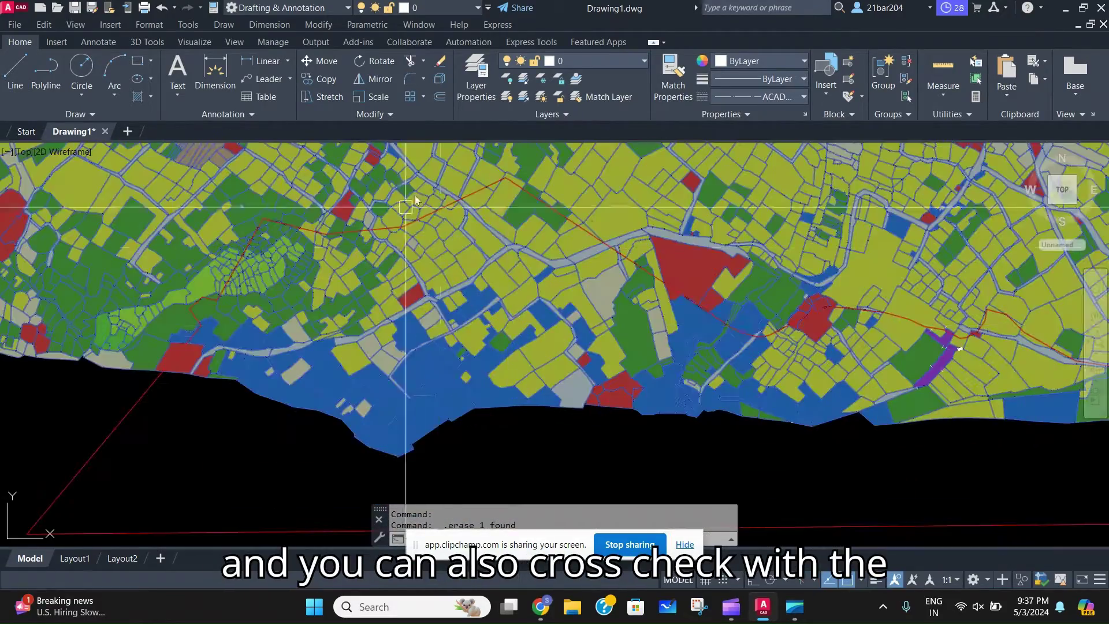
scroll(500, 226, down, 3)
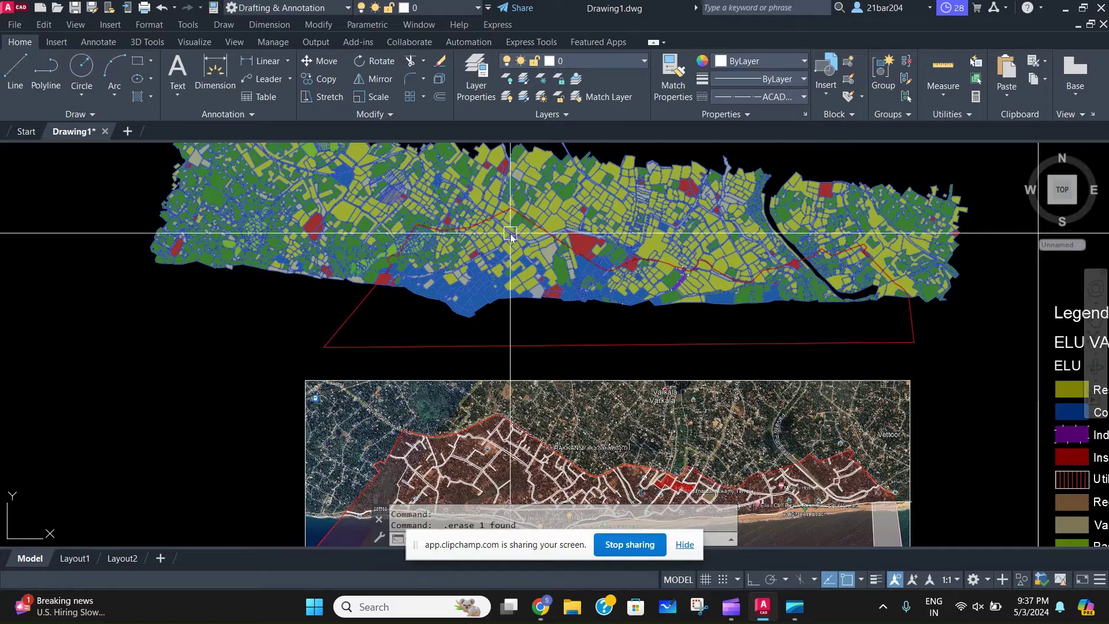
scroll(538, 262, up, 3)
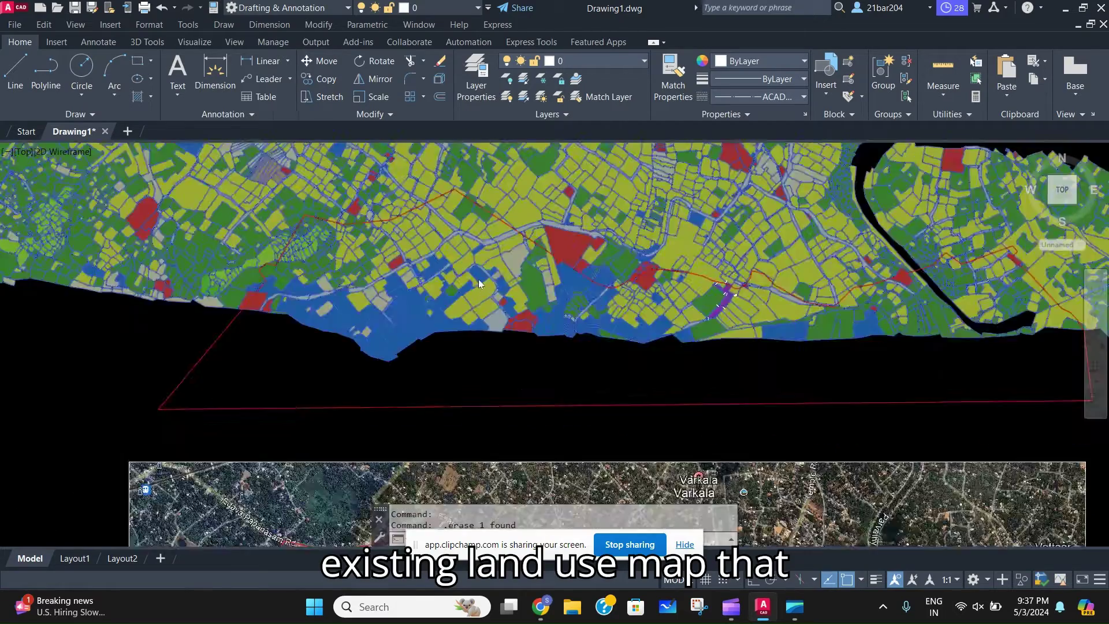
scroll(479, 279, down, 3)
Examine the matching residential parcels between the roads south of Edava-Papanasam Rd on the satellite image
middle_drag(467, 445, 518, 299)
scroll(517, 342, up, 5)
scroll(427, 222, up, 5)
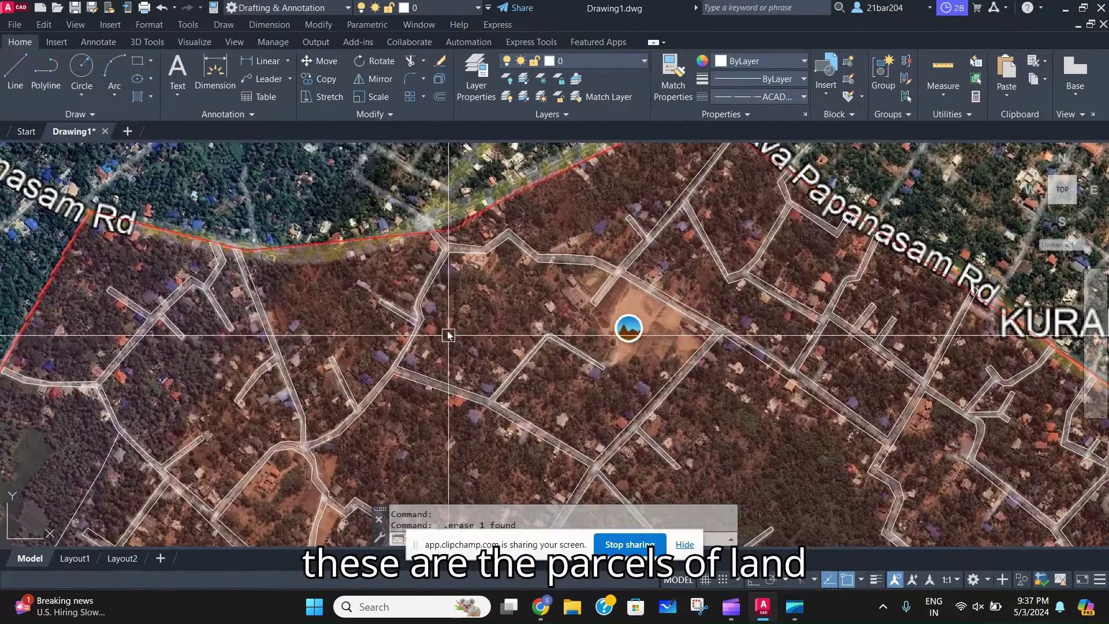
scroll(623, 412, down, 5)
scroll(606, 347, up, 4)
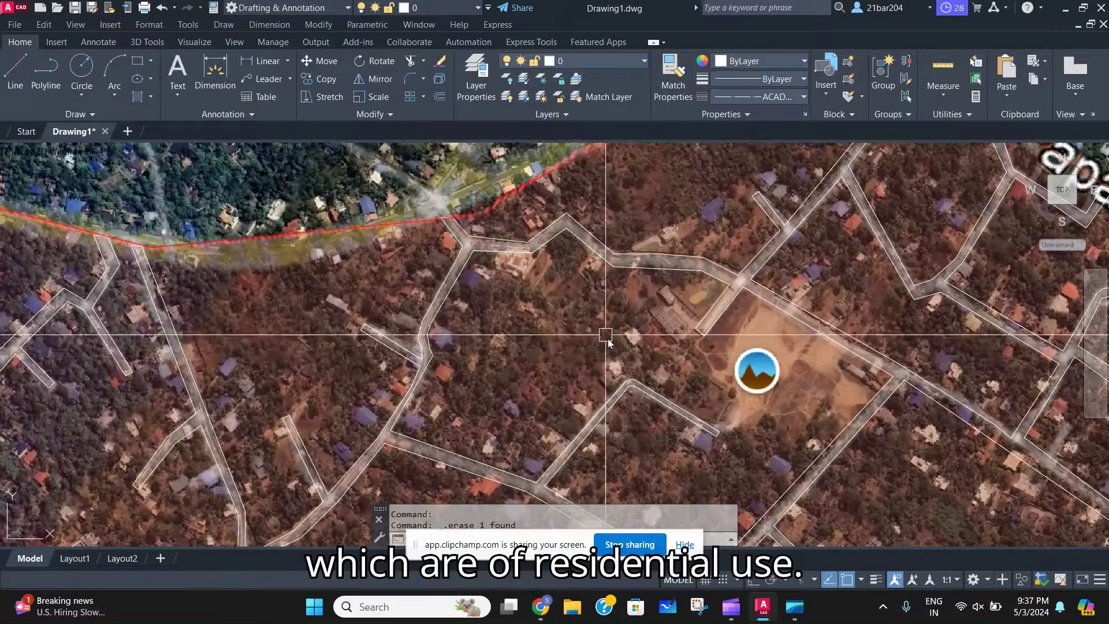
scroll(645, 361, down, 6)
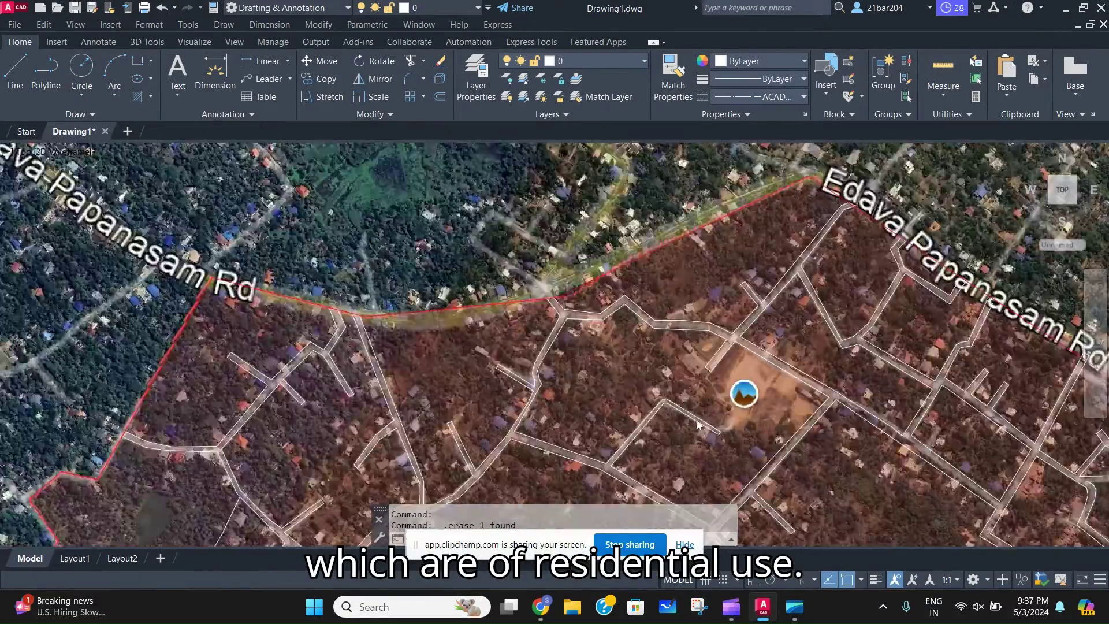
scroll(611, 420, down, 2)
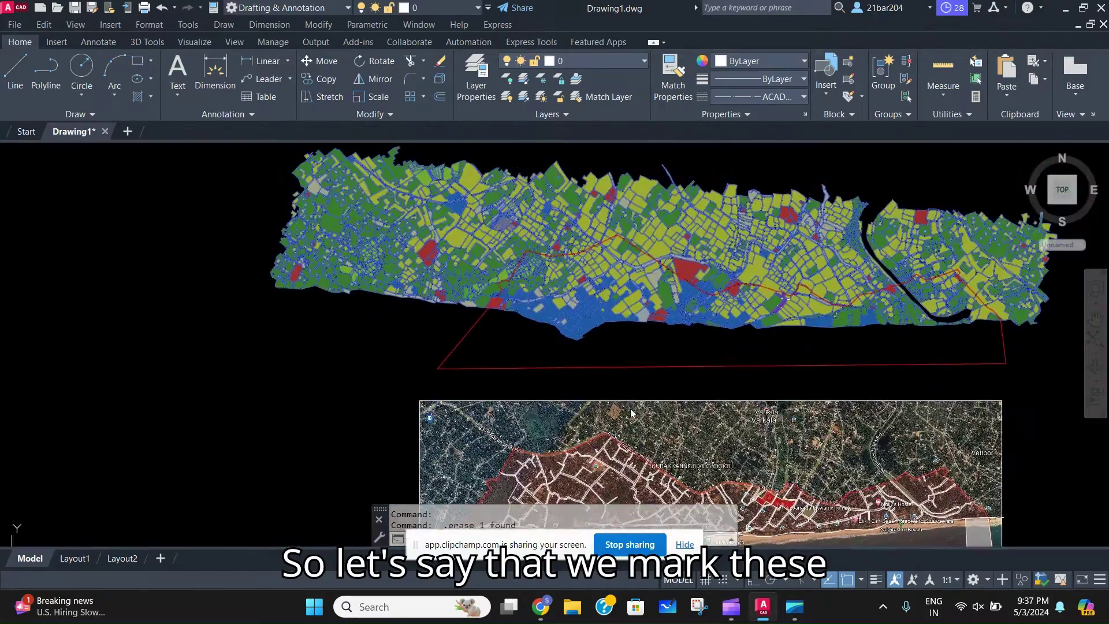
Draw two connected lines enclosing a small plot in the road corner west of the open ground, starting and ending at the road edges
scroll(586, 416, up, 6)
scroll(588, 406, up, 4)
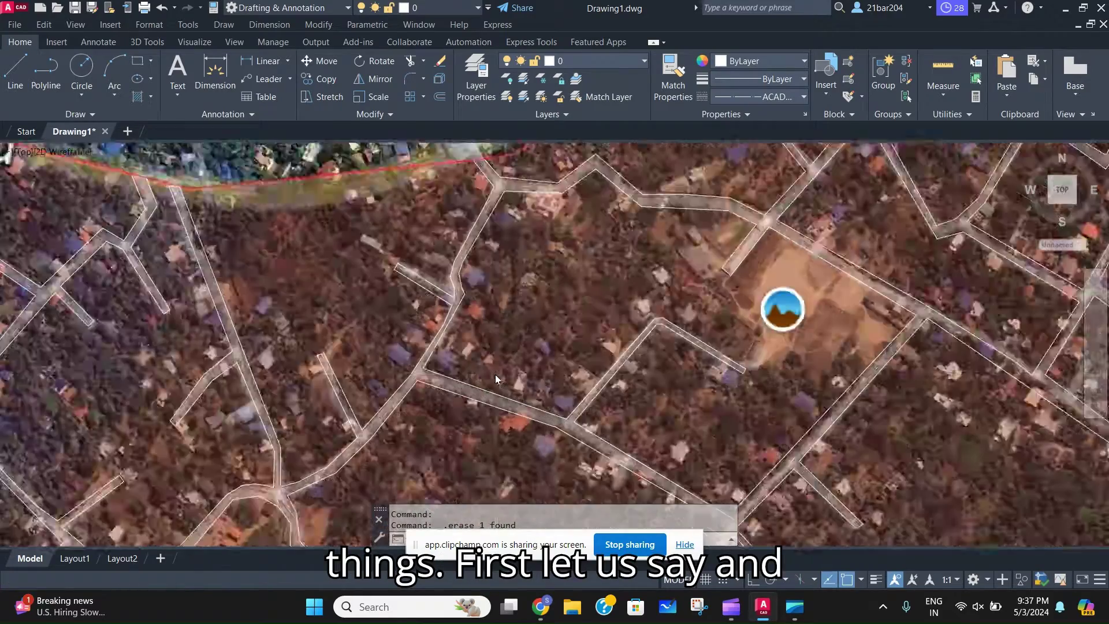
text(L)
key(Return)
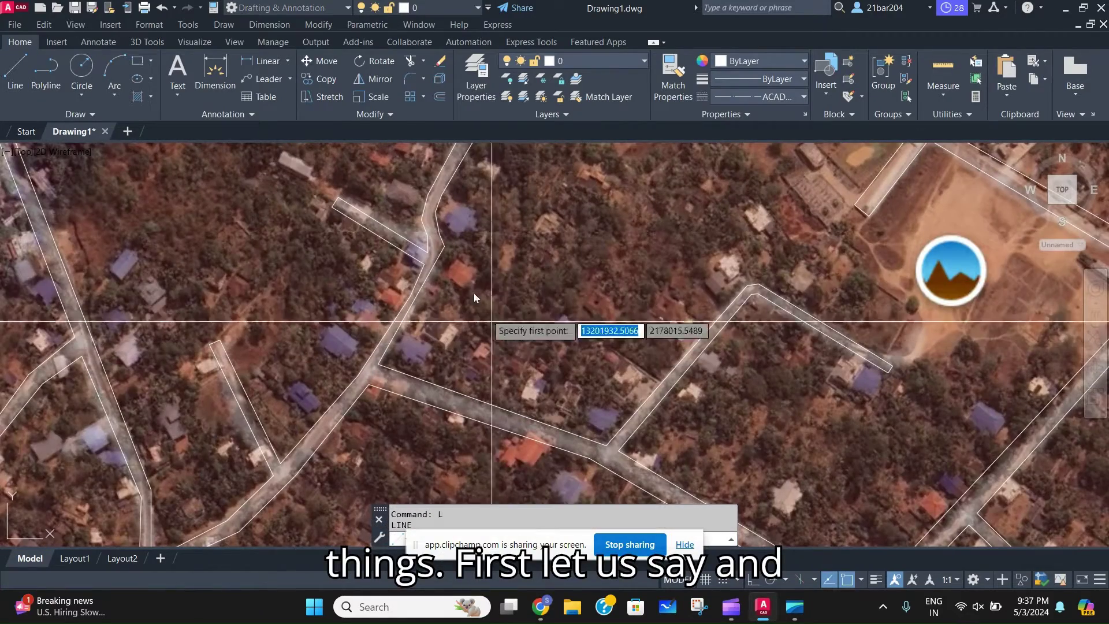
click(421, 288)
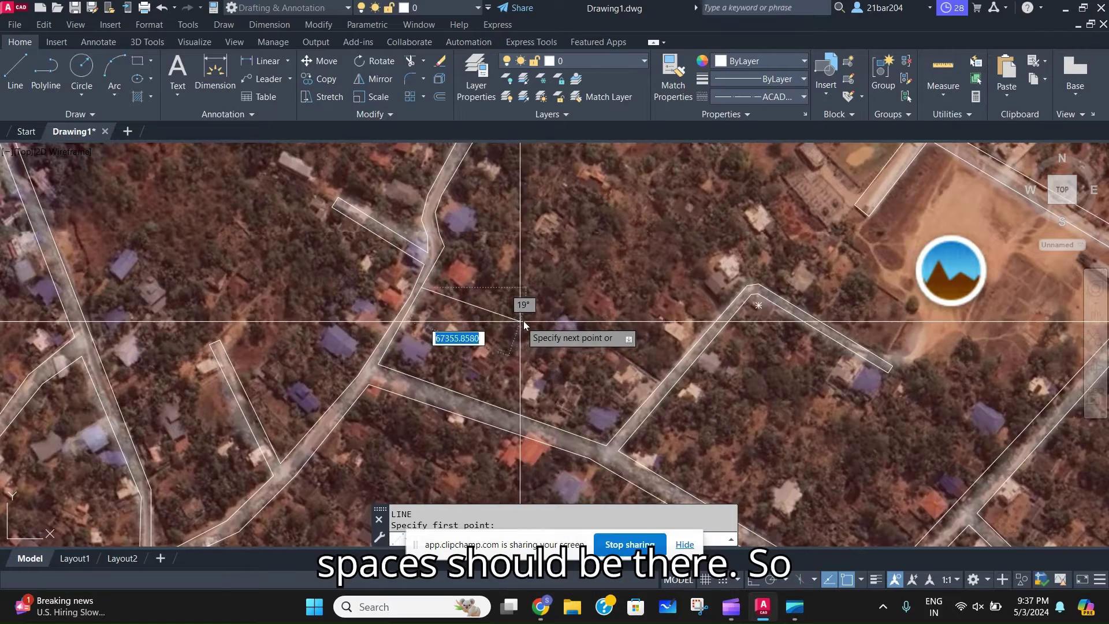
click(526, 331)
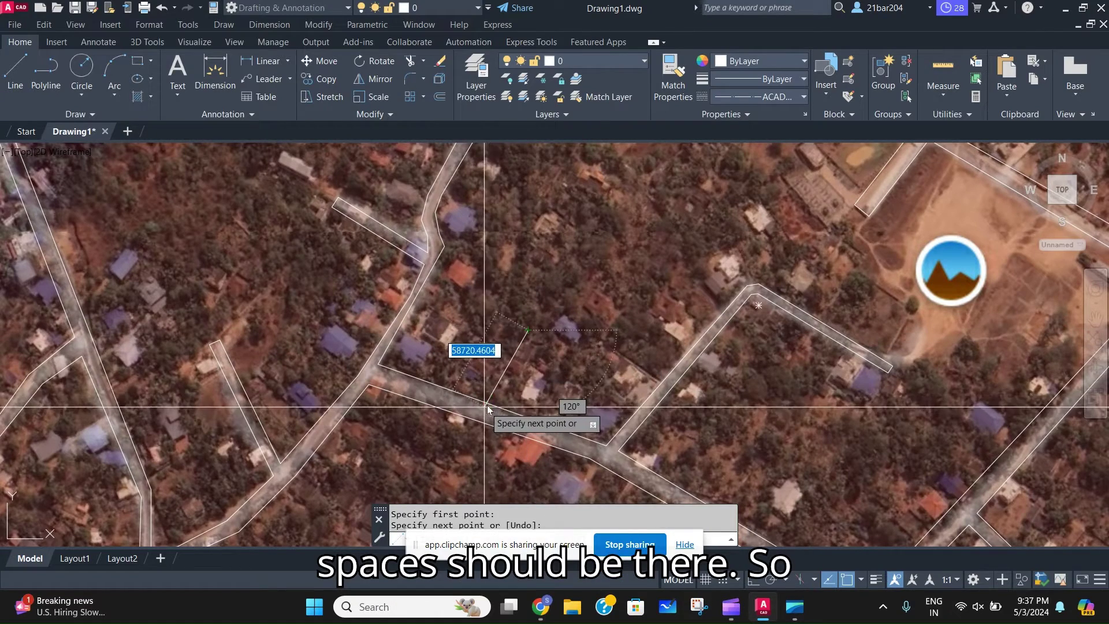
click(492, 405)
key(Escape)
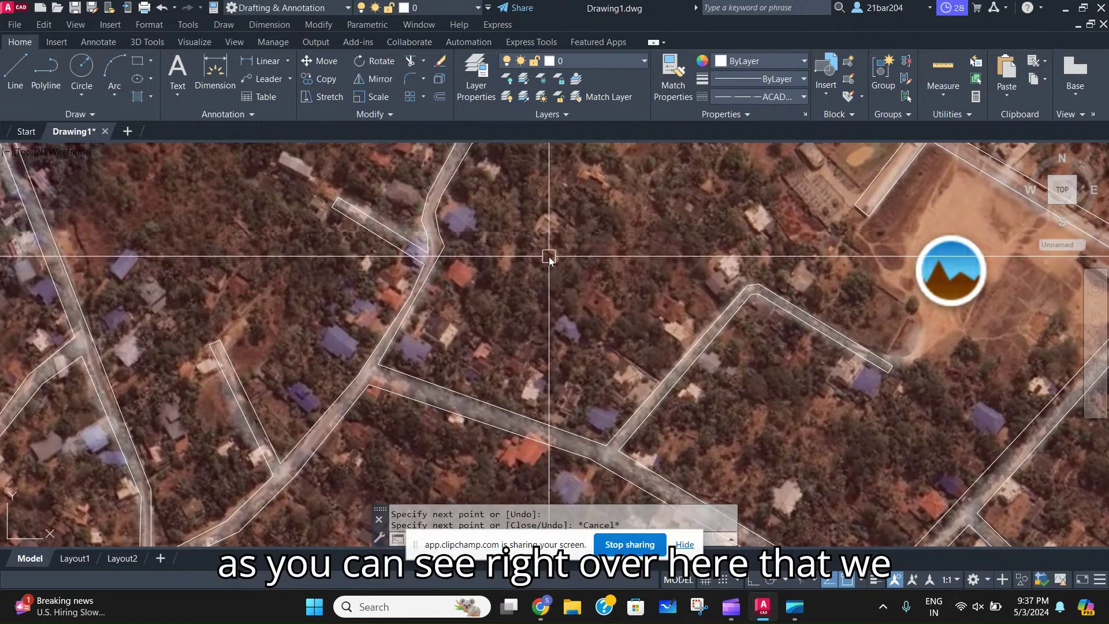
Send the satellite image to the back of the draw order and regenerate the drawing
scroll(549, 254, down, 6)
scroll(545, 355, down, 3)
scroll(568, 328, up, 3)
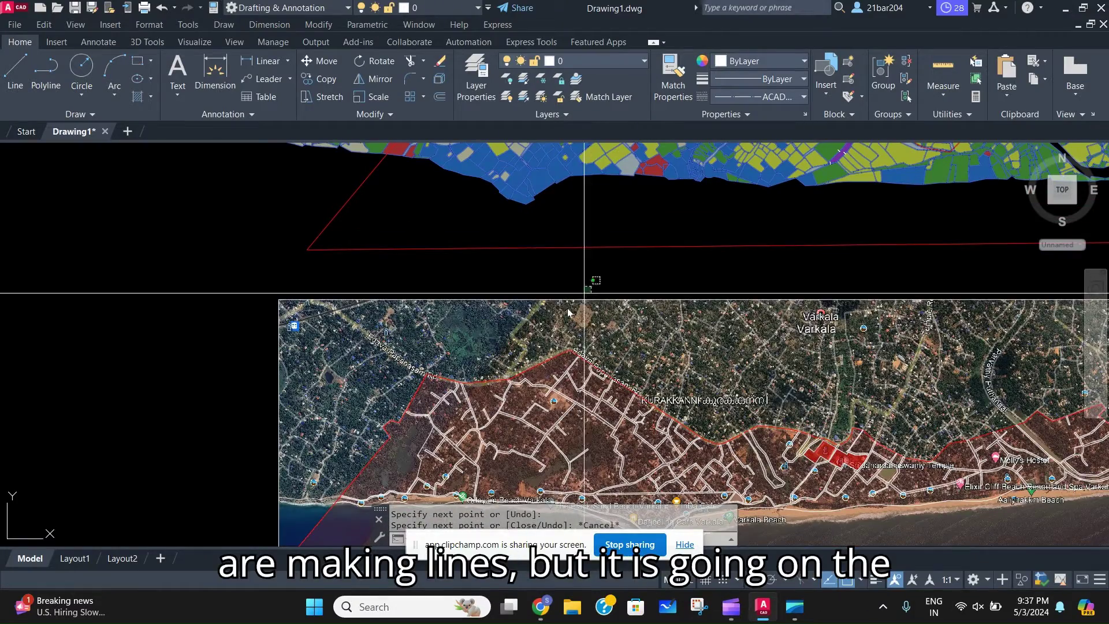
click(568, 308)
right_click(622, 308)
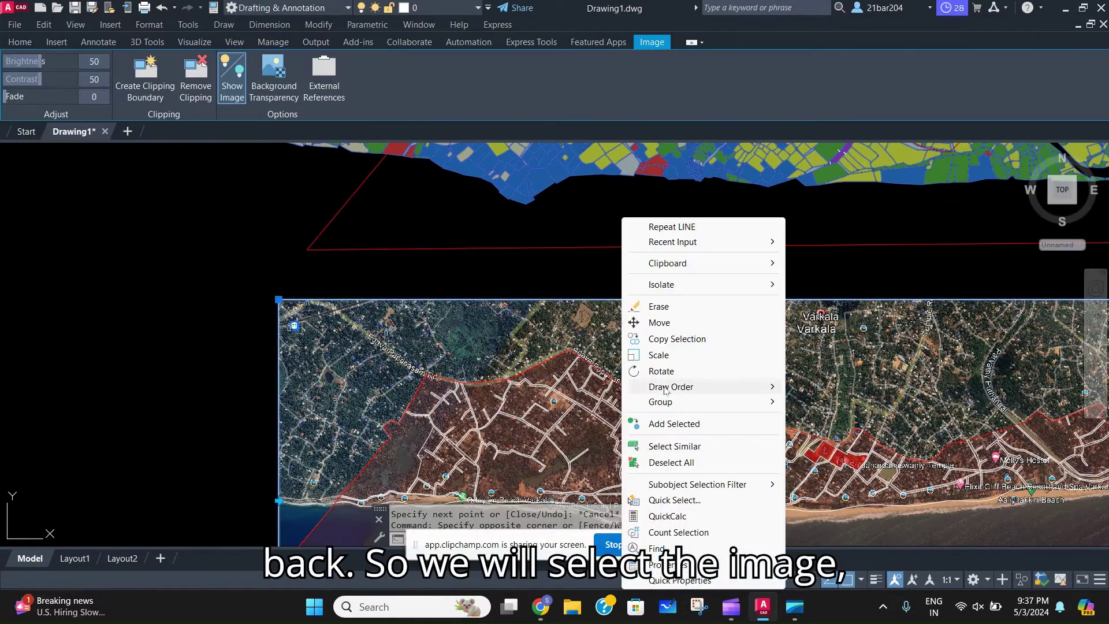
mouse_move(665, 391)
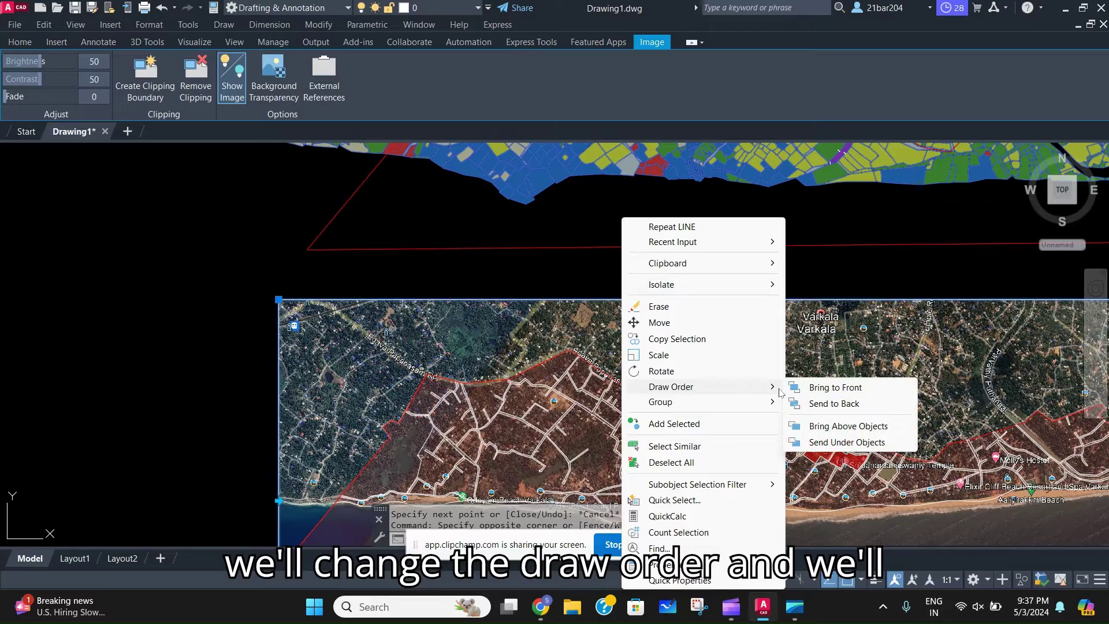
click(834, 403)
scroll(511, 380, up, 6)
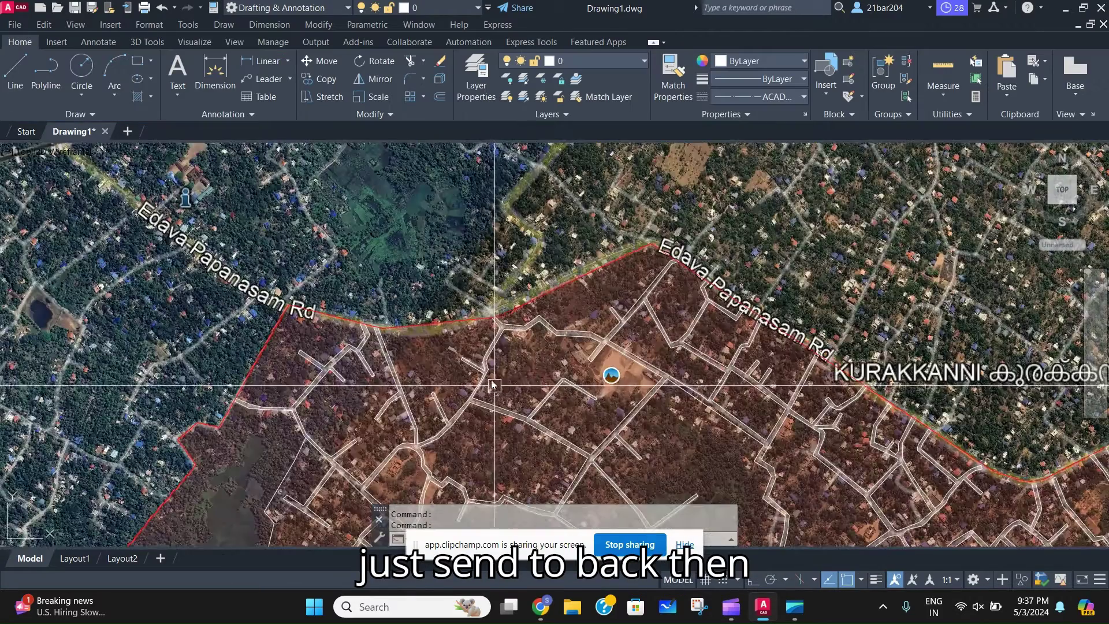
text(RE)
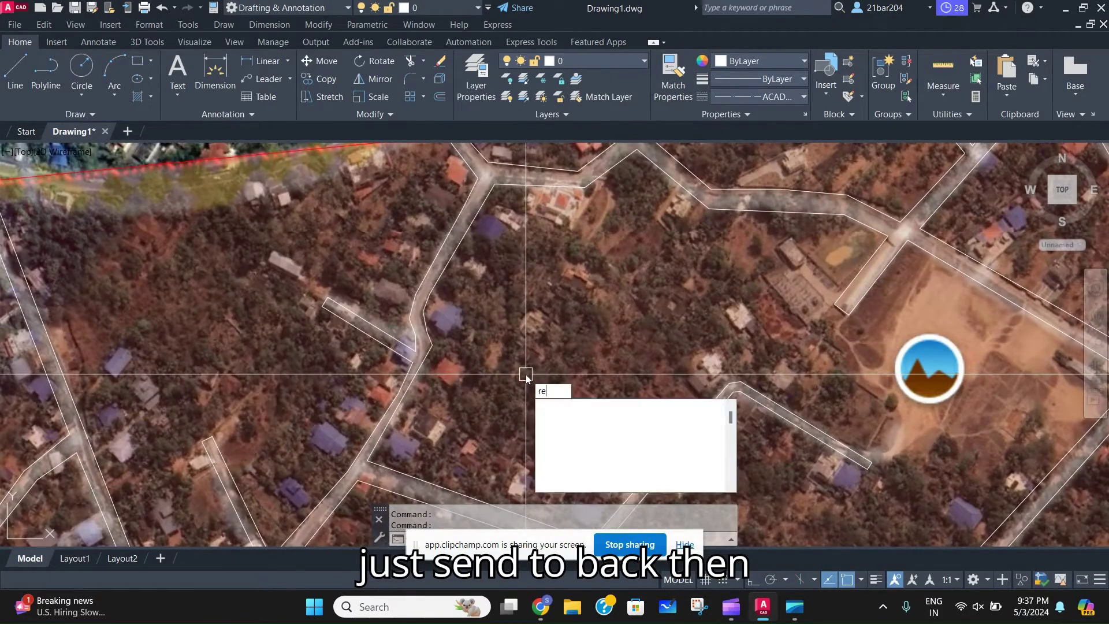
key(Return)
Draw a line from the small plot's inner corner southeast to the edge of the branch road to enclose the adjoining plot
scroll(526, 374, down, 3)
scroll(511, 395, up, 2)
middle_drag(514, 406, 501, 375)
scroll(510, 393, down, 6)
text(L)
key(Return)
scroll(578, 404, up, 4)
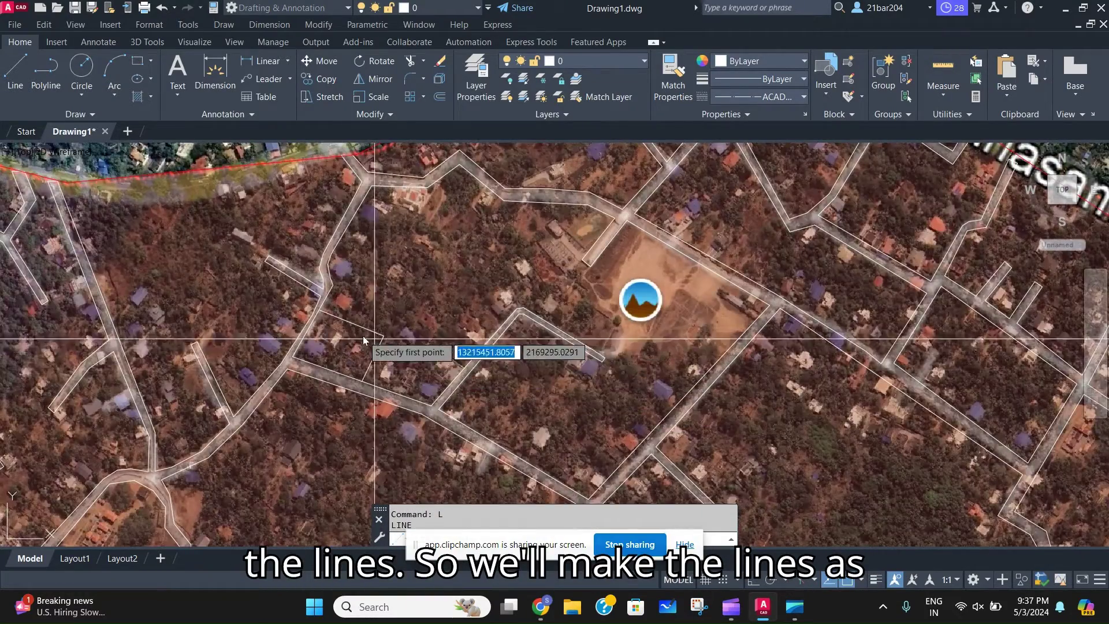
scroll(363, 335, up, 2)
click(426, 361)
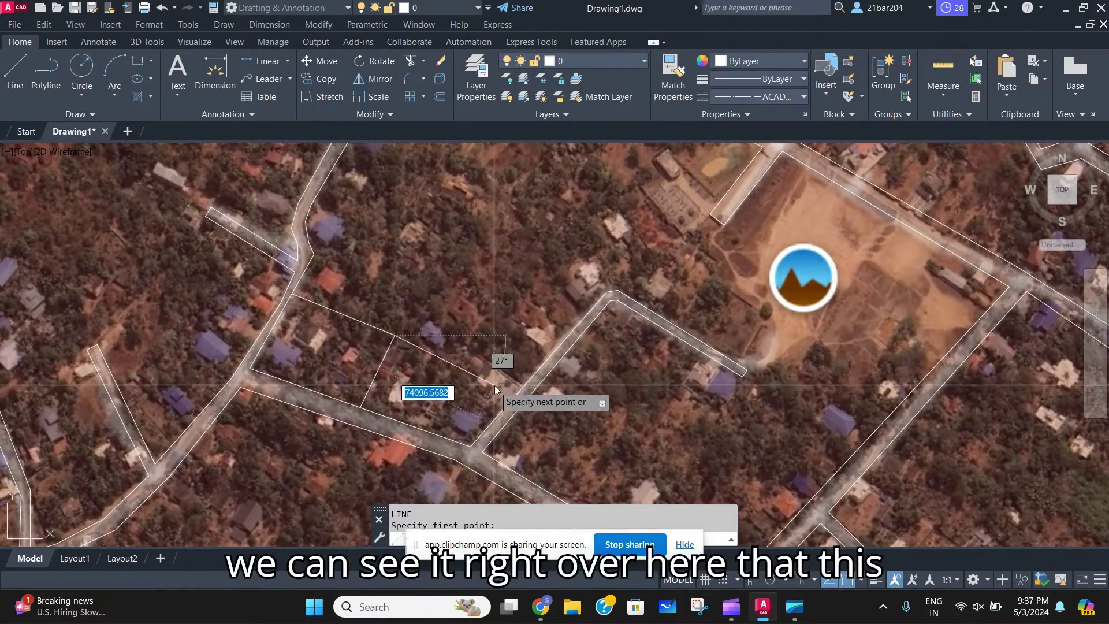
click(501, 415)
scroll(483, 391, down, 2)
scroll(483, 390, up, 2)
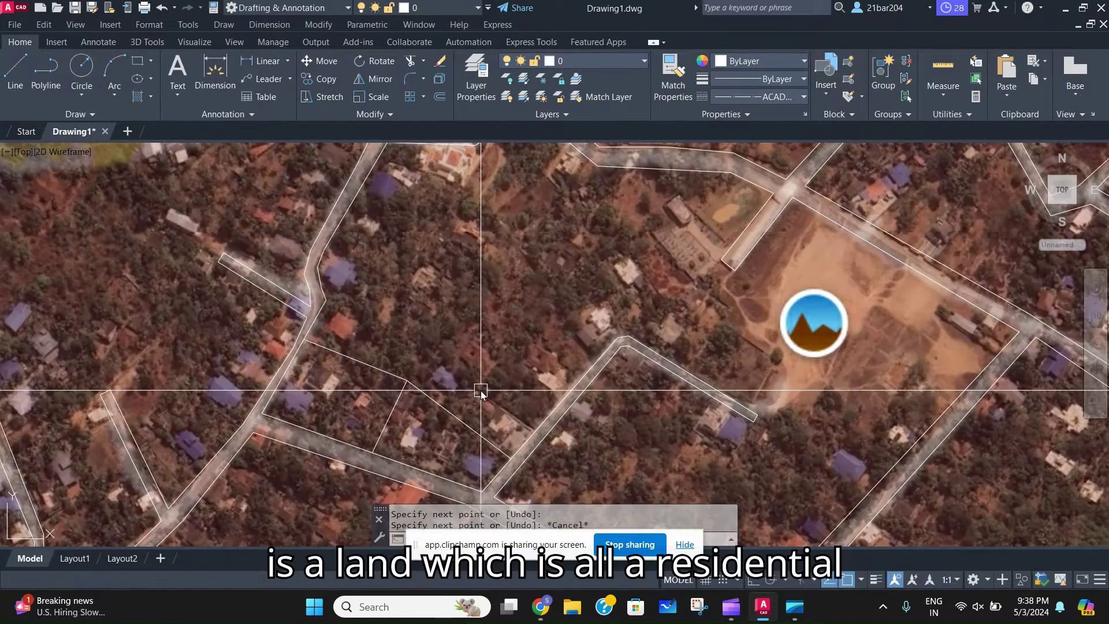
key(Escape)
Draw a line from the plots' shared inner corner northeast at about 45° into the wooded land
text(l)
key(Return)
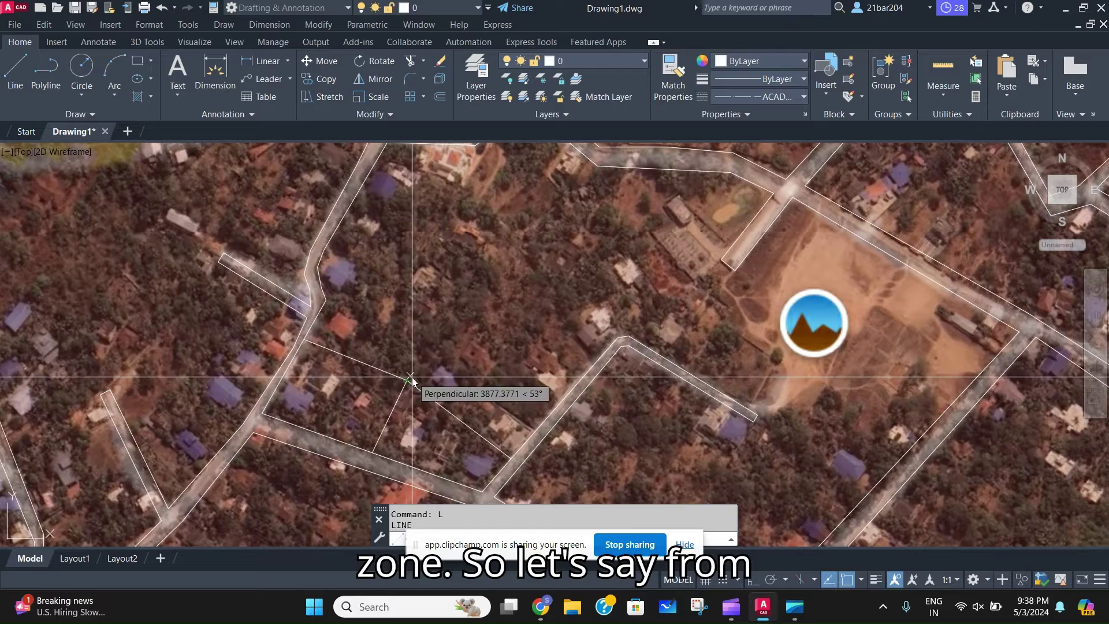
click(537, 250)
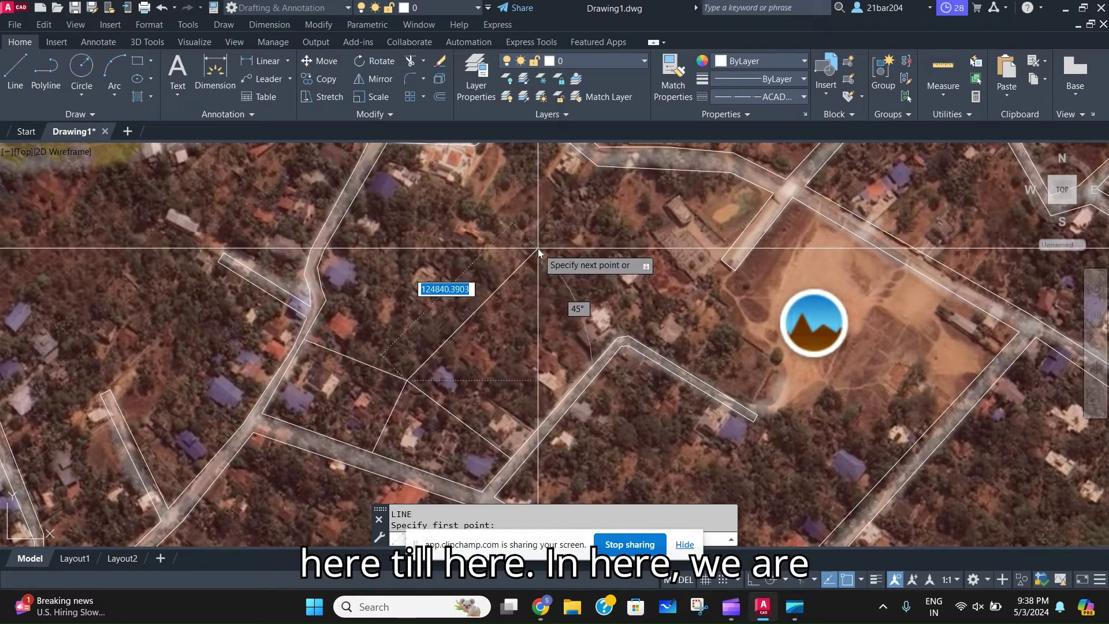
key(Return)
click(629, 336)
scroll(579, 332, down, 6)
scroll(526, 341, up, 4)
key(Escape)
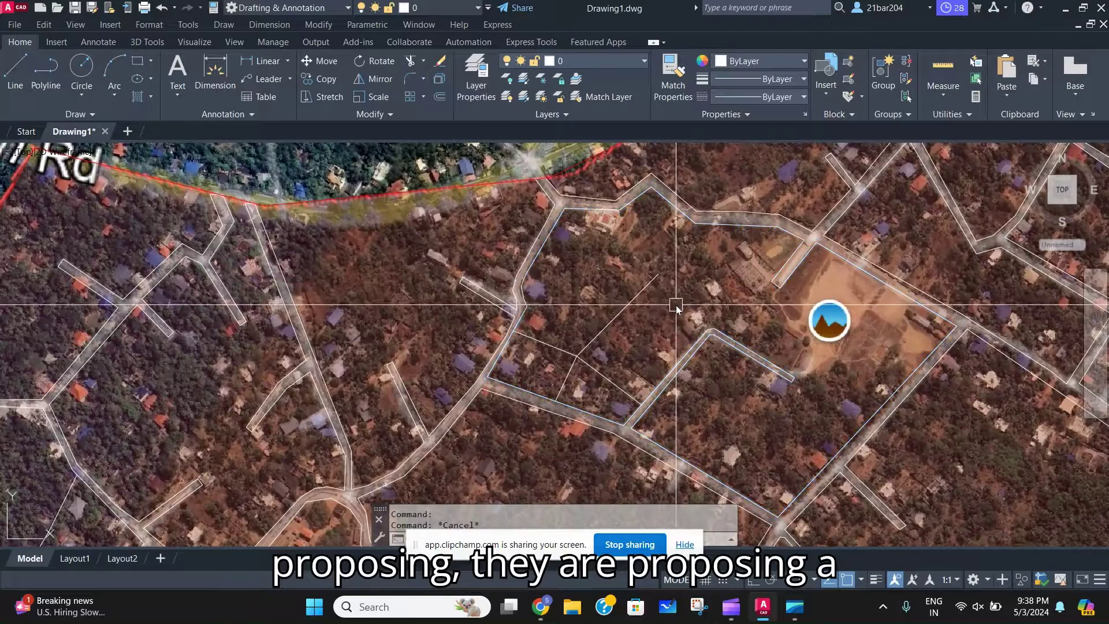
scroll(673, 297, up, 4)
key(Return)
key(Escape)
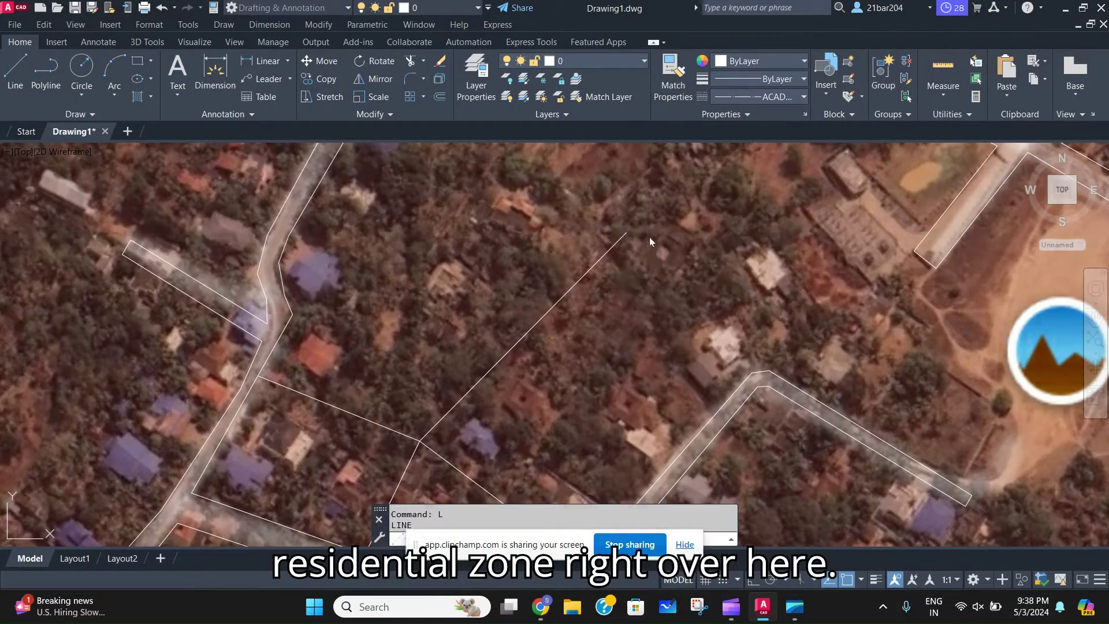
click(643, 246)
key(Escape)
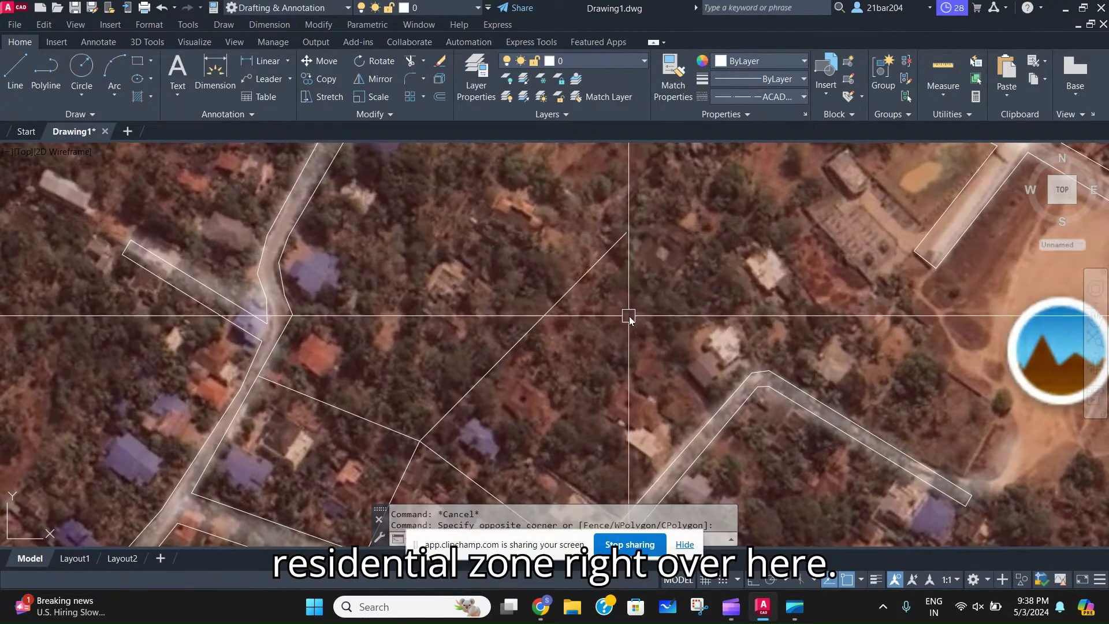
Draw a line from the free northeastern end of the diagonal line to the bend of the branch road, closing the third plot
key(Return)
click(626, 234)
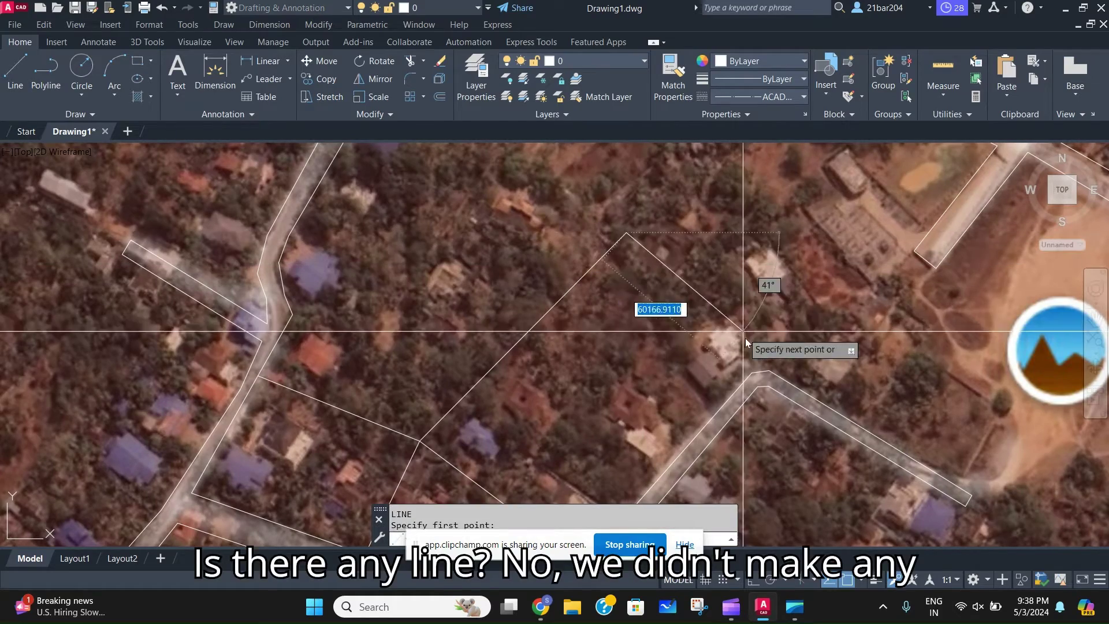
click(769, 371)
key(Escape)
Start a hatch and match its properties to the legend's Residential Use swatch
scroll(668, 309, down, 5)
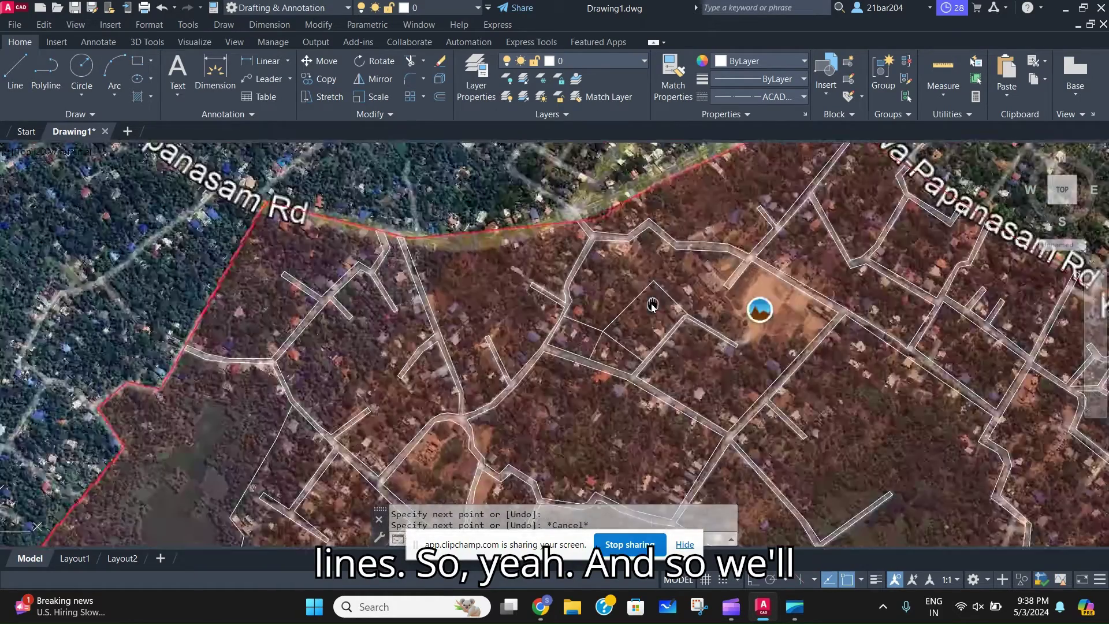
scroll(651, 305, up, 2)
text(H)
key(Return)
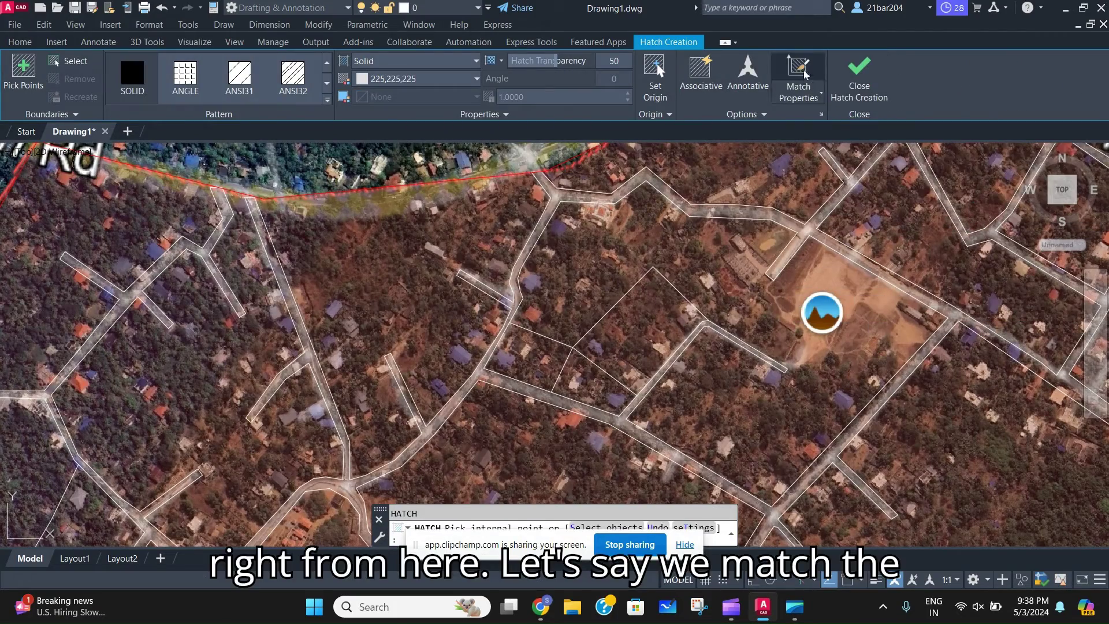
scroll(783, 317, down, 5)
text(MA)
middle_drag(737, 370, 347, 349)
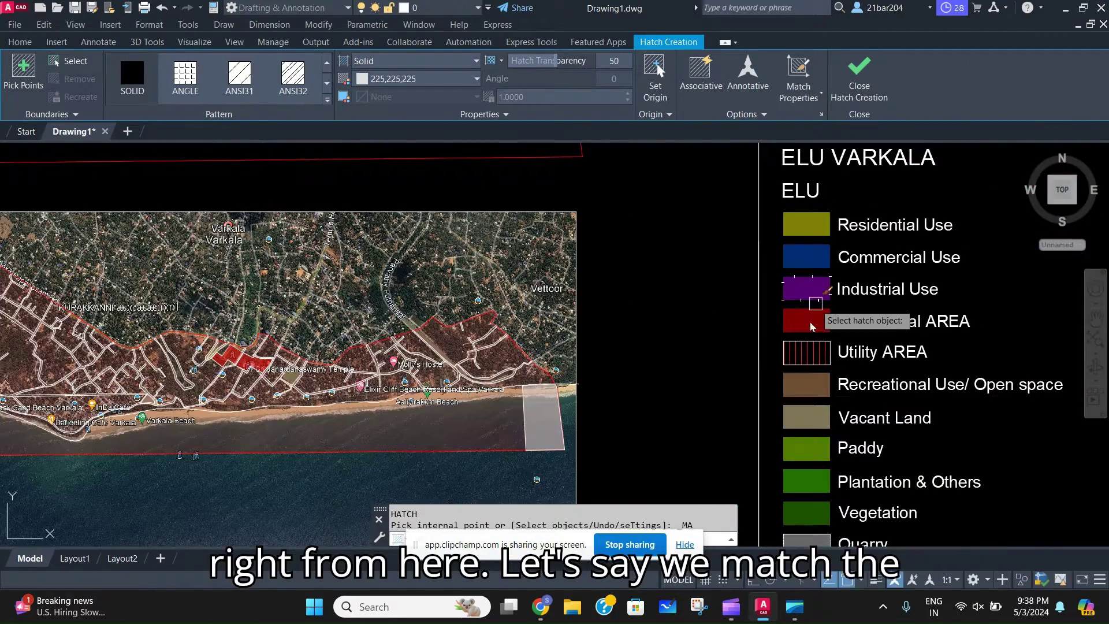
middle_drag(821, 236, 802, 290)
scroll(802, 291, up, 5)
click(781, 251)
Fill the three outlined plots beside the branch road with the yellow residential hatch
scroll(541, 397, down, 5)
mouse_move(543, 397)
middle_down()
mouse_move(684, 416)
mouse_move(892, 413)
middle_up()
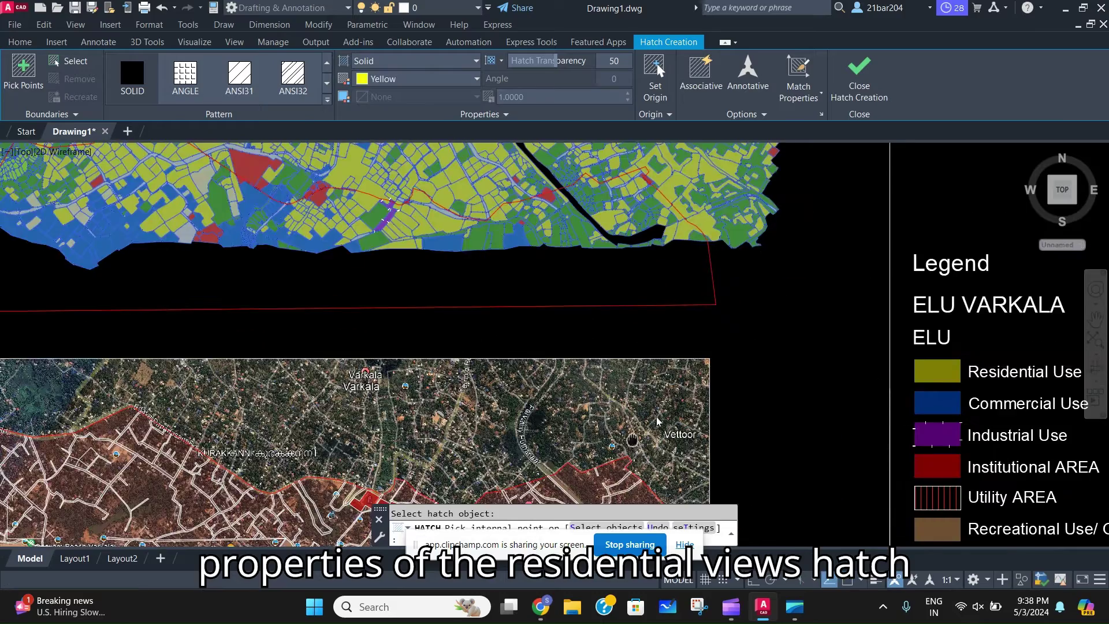
middle_drag(340, 497, 517, 404)
scroll(350, 422, up, 2)
scroll(286, 353, up, 8)
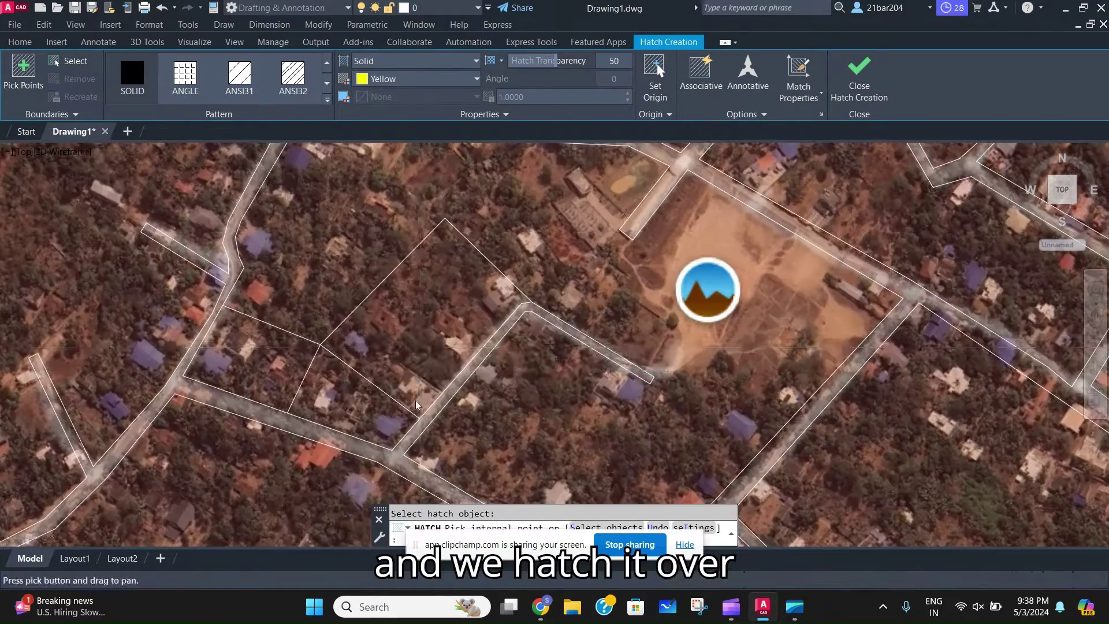
click(419, 342)
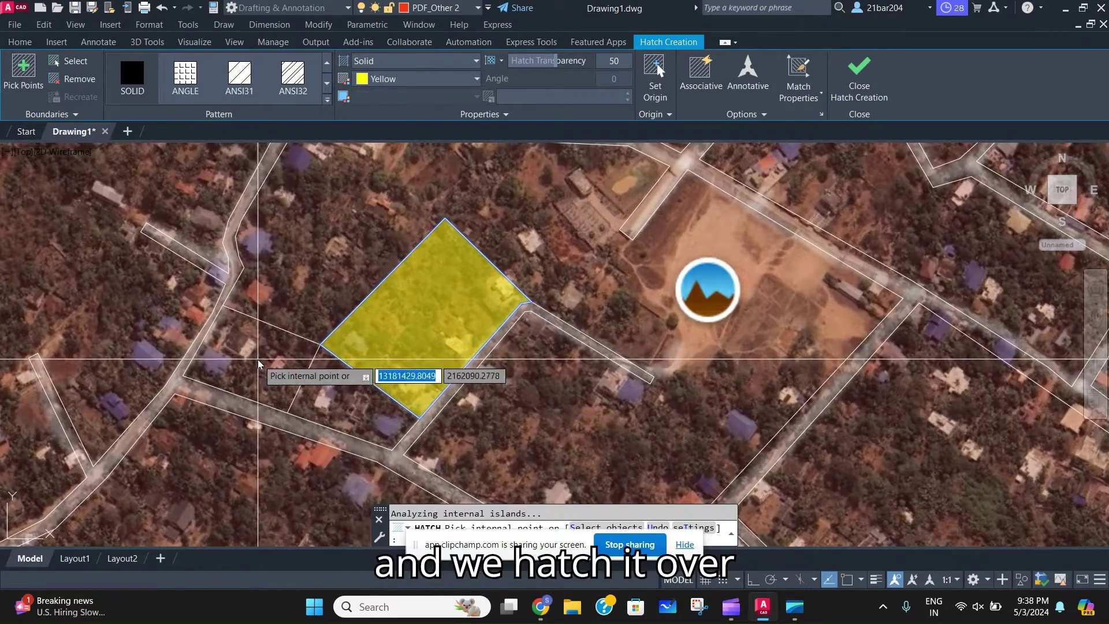
click(283, 361)
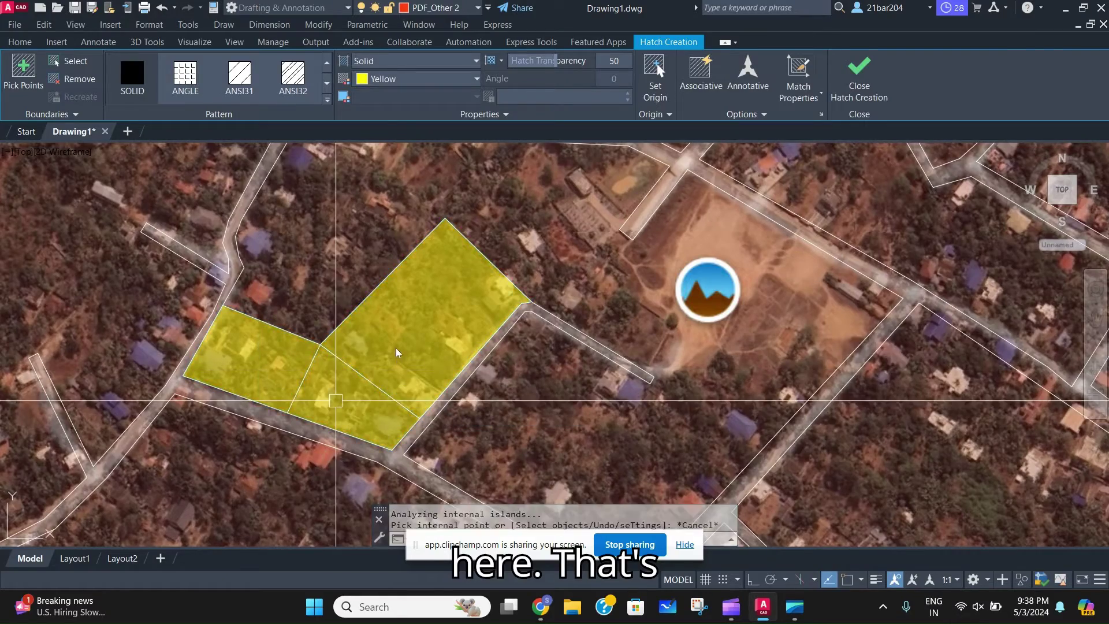
key(Escape)
Draw a line from the northern tip of the largest yellow plot northwest to the bend in the northern road
scroll(396, 347, down, 4)
scroll(392, 355, up, 4)
key(Return)
scroll(506, 296, up, 5)
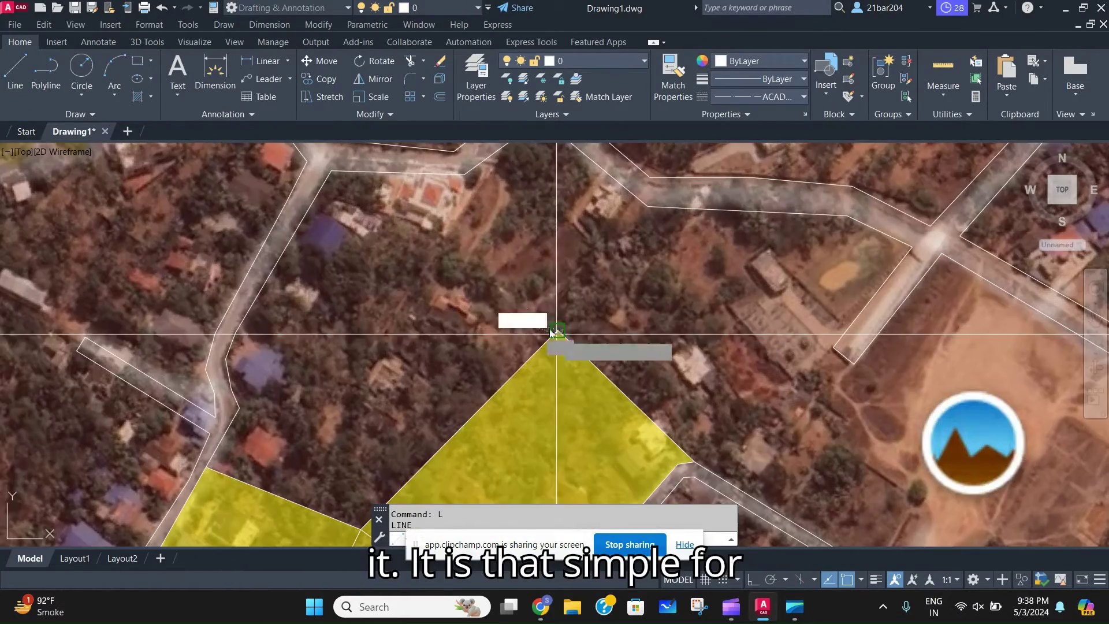
click(554, 332)
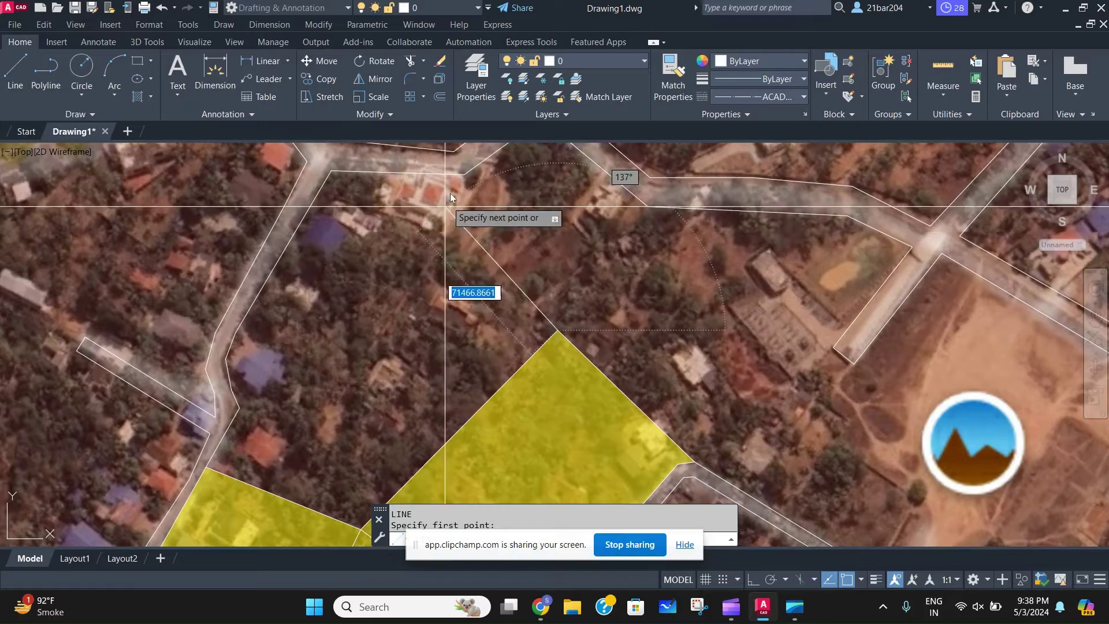
key(Escape)
scroll(478, 257, down, 3)
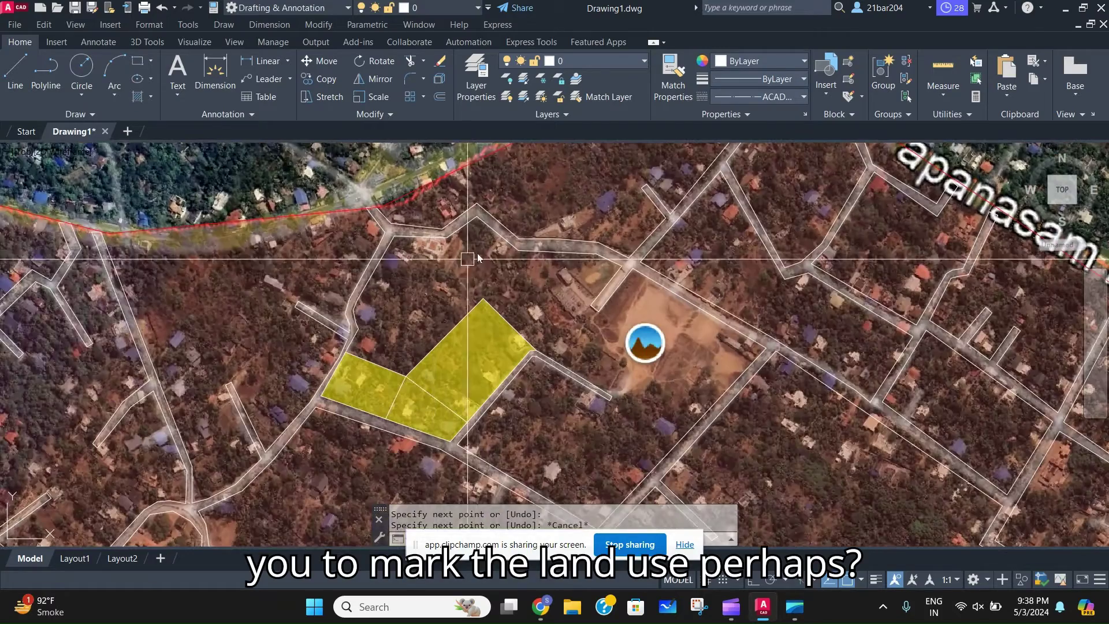
click(442, 276)
scroll(446, 269, up, 4)
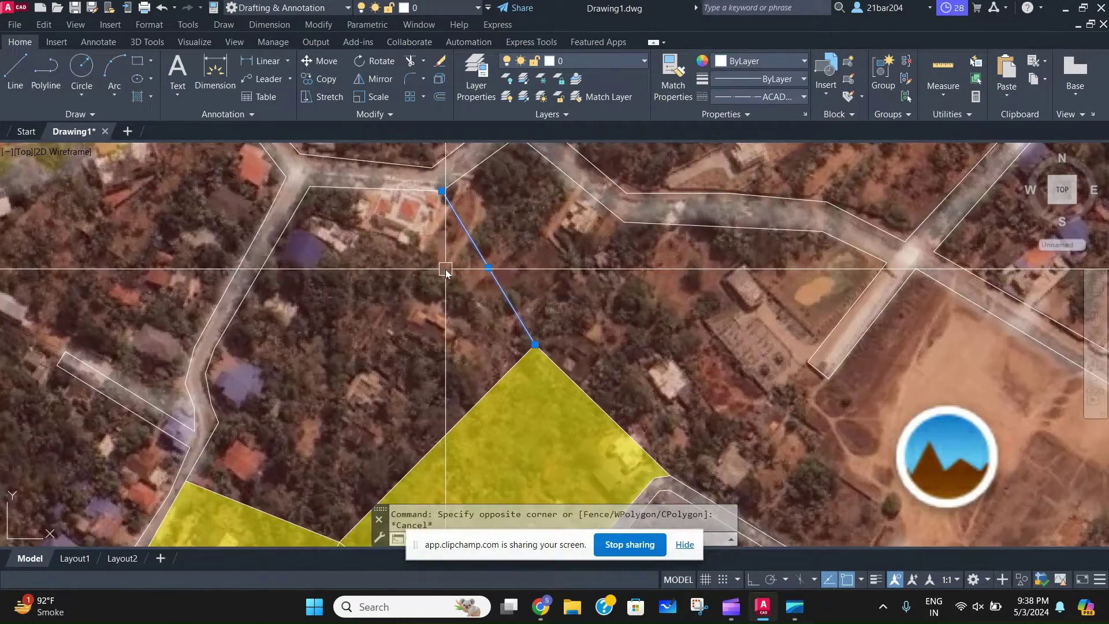
key(Escape)
key(Escape)
Send the satellite image behind all other objects and regenerate the model
scroll(446, 268, down, 4)
scroll(466, 259, down, 5)
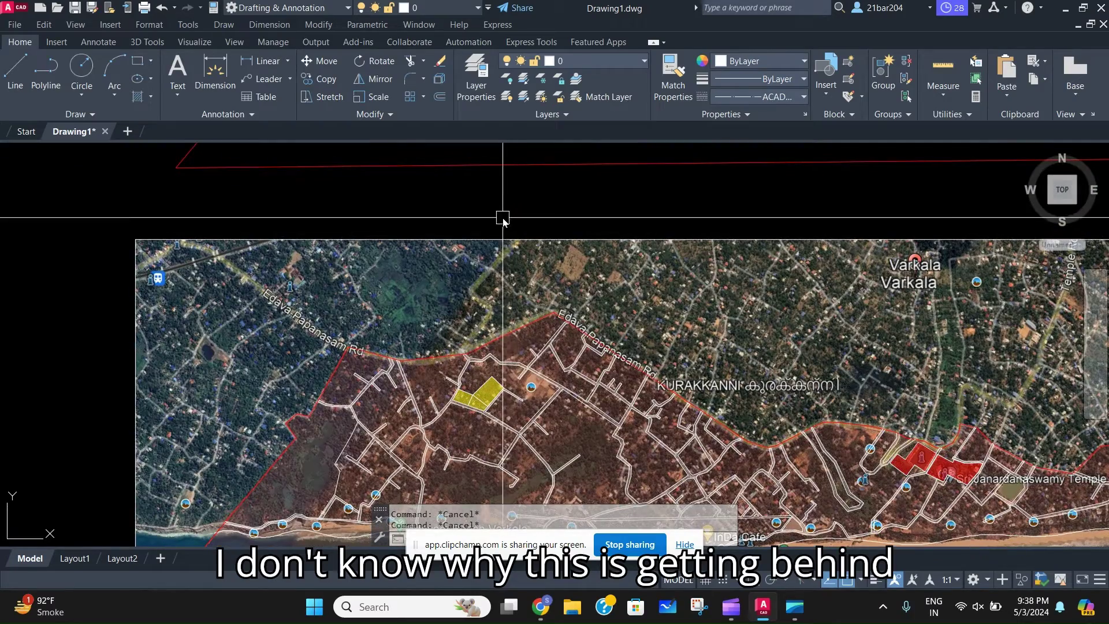
click(503, 217)
click(468, 274)
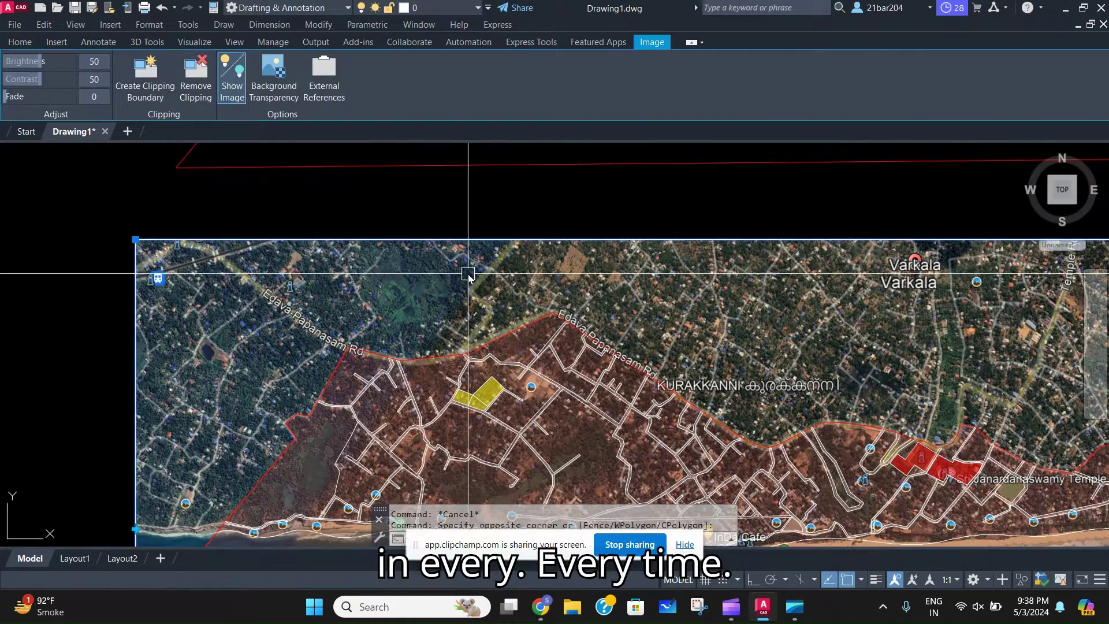
right_click(468, 276)
mouse_move(538, 386)
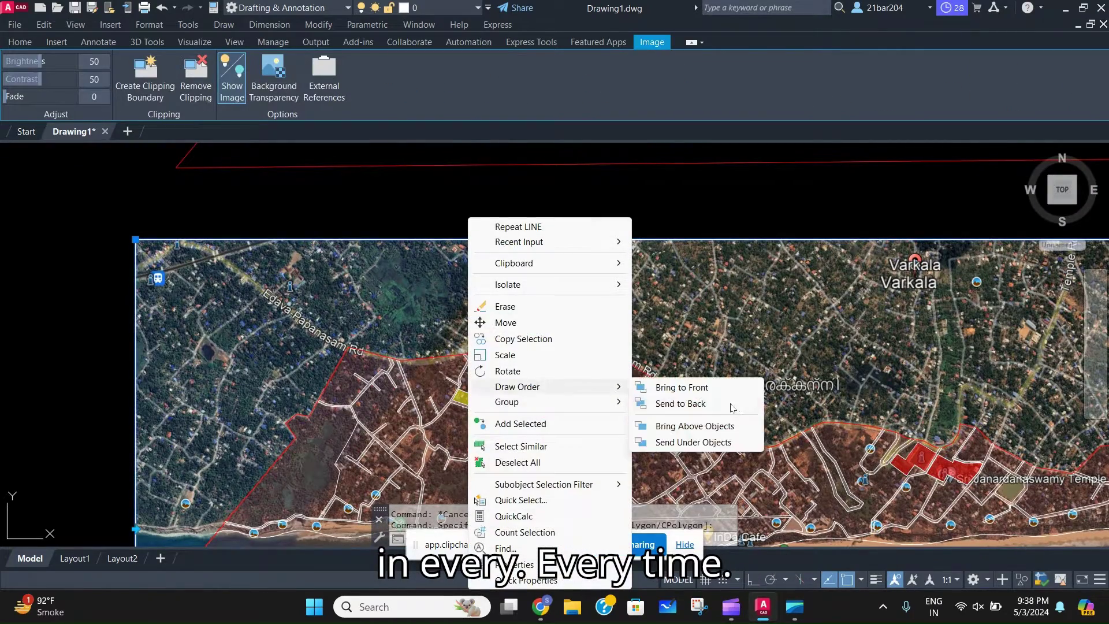
click(682, 403)
scroll(470, 330, up, 5)
text(re)
key(Return)
scroll(540, 203, up, 2)
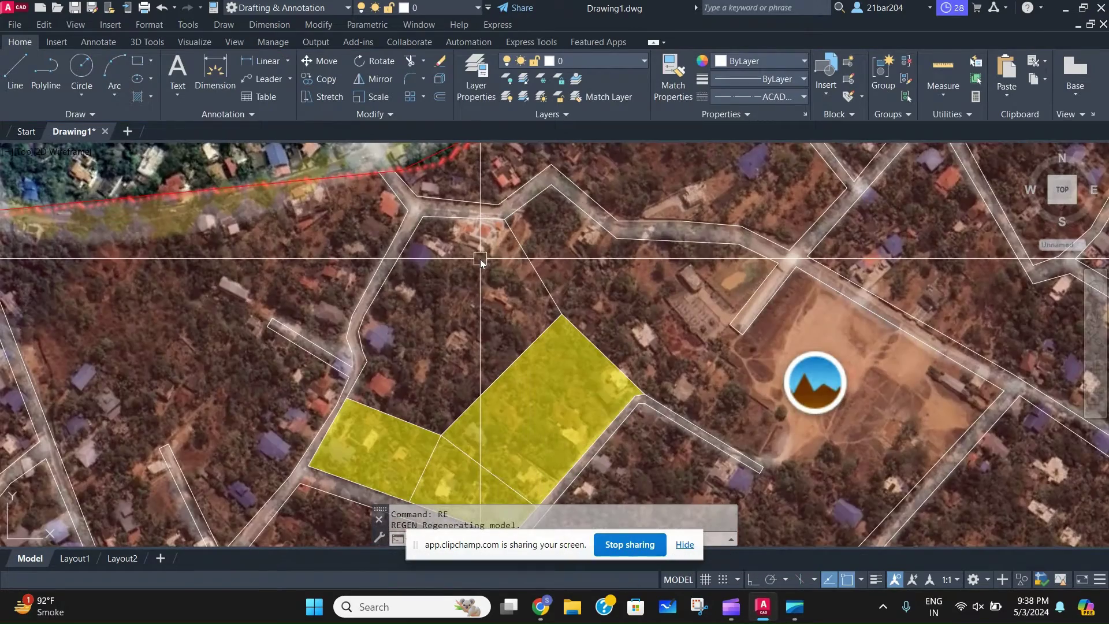
Hatch the enclosed block northwest of the yellow plots with the same yellow residential fill
text(h)
key(Return)
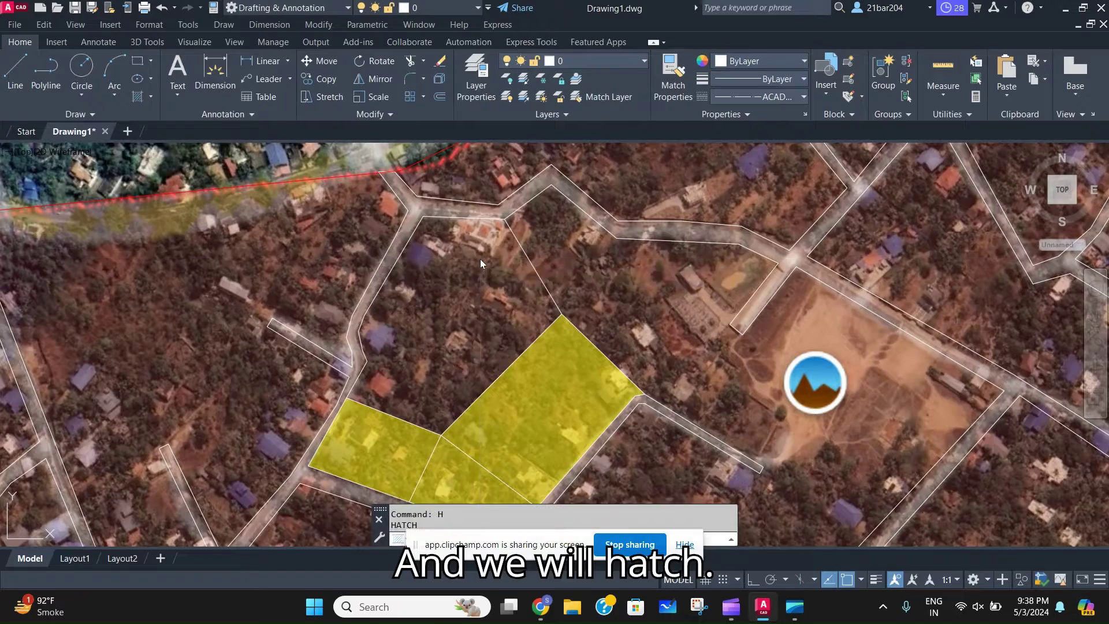
click(480, 259)
scroll(638, 304, down, 2)
middle_drag(639, 305, 575, 292)
key(Escape)
scroll(579, 308, up, 2)
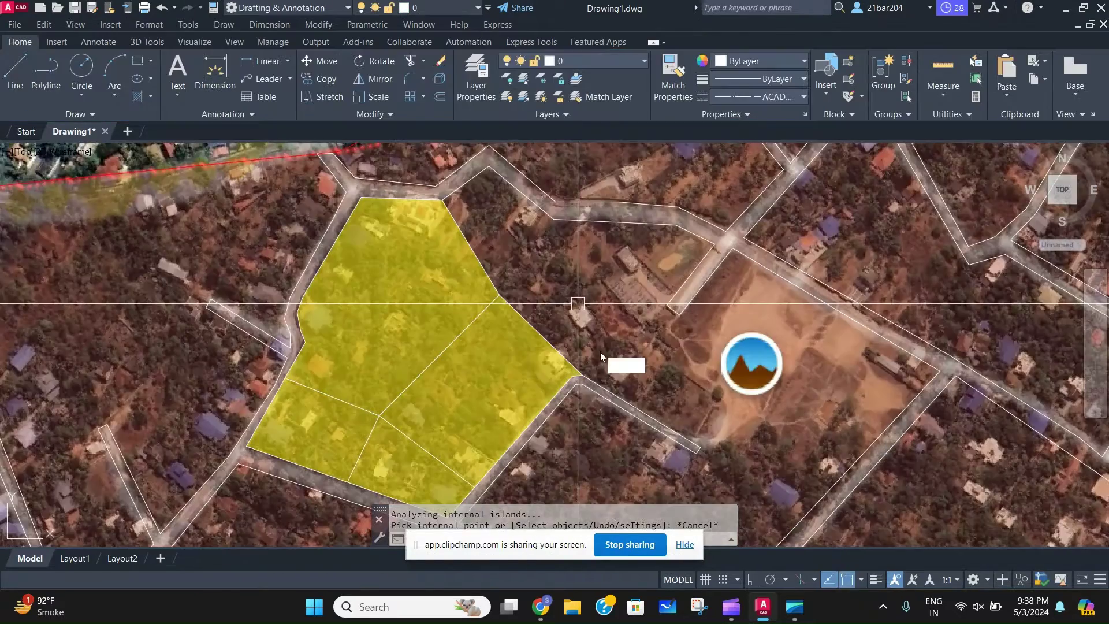
Draw a line from the bend of the branch road northeast to the end of the short road beside the open ground
text(l)
key(Return)
click(577, 374)
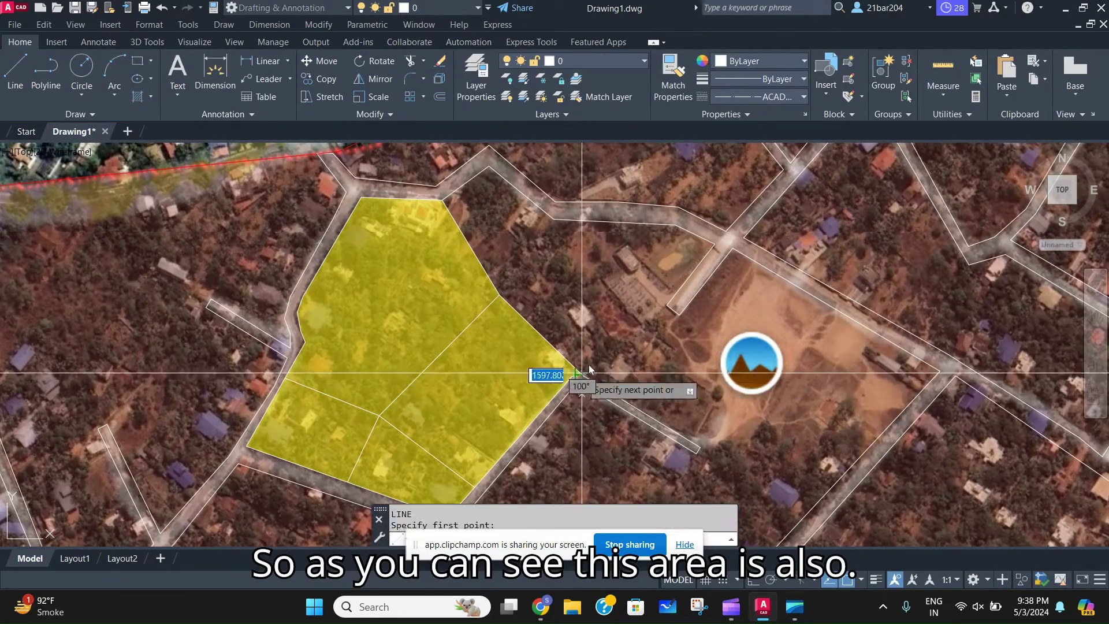
click(667, 304)
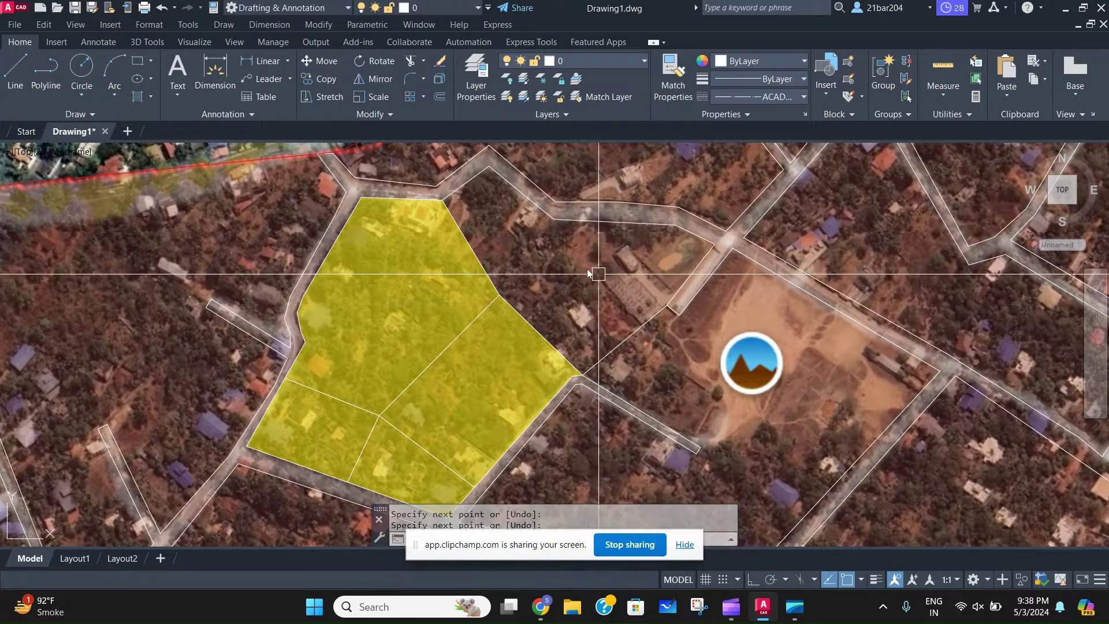
key(Return)
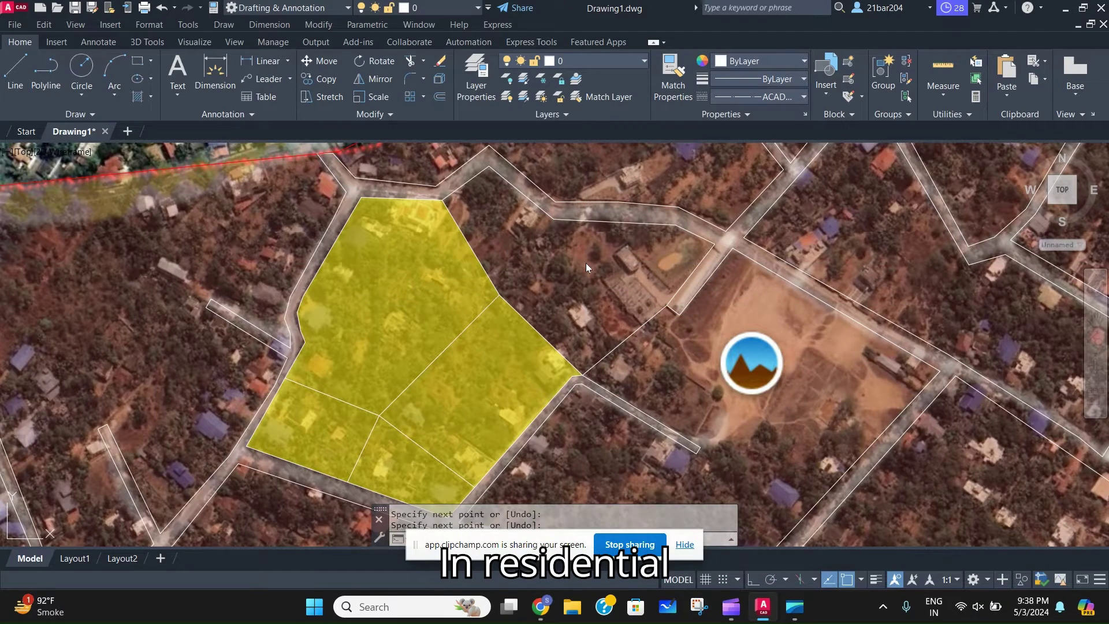
Hatch the newly enclosed block between the yellow plots and the short road with the yellow residential fill
text(h)
key(Return)
click(586, 263)
middle_drag(664, 340, 547, 296)
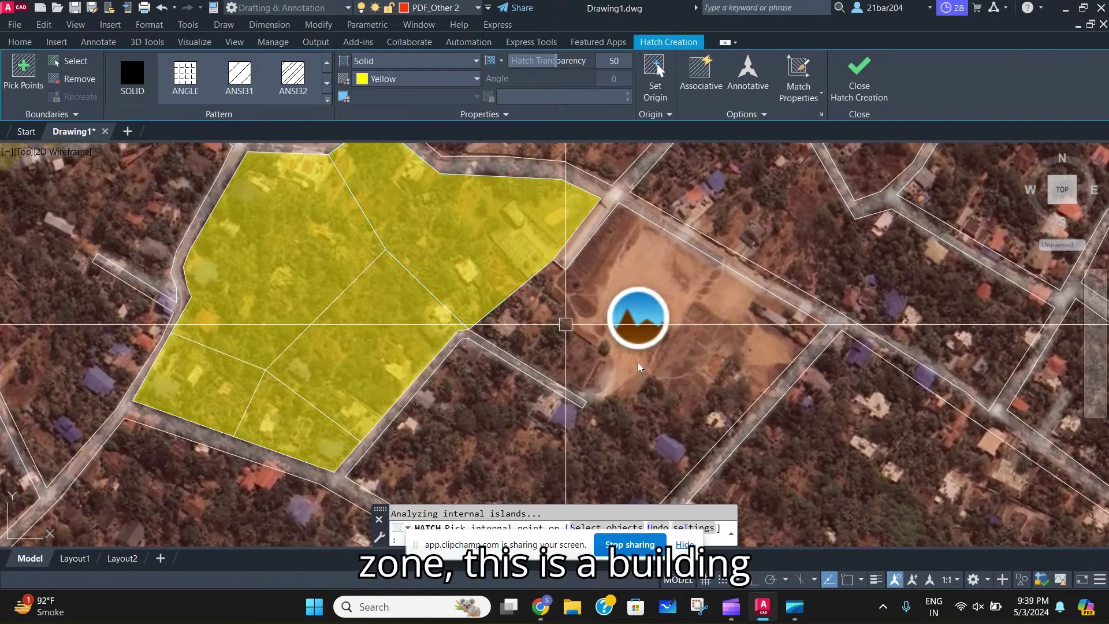
key(Escape)
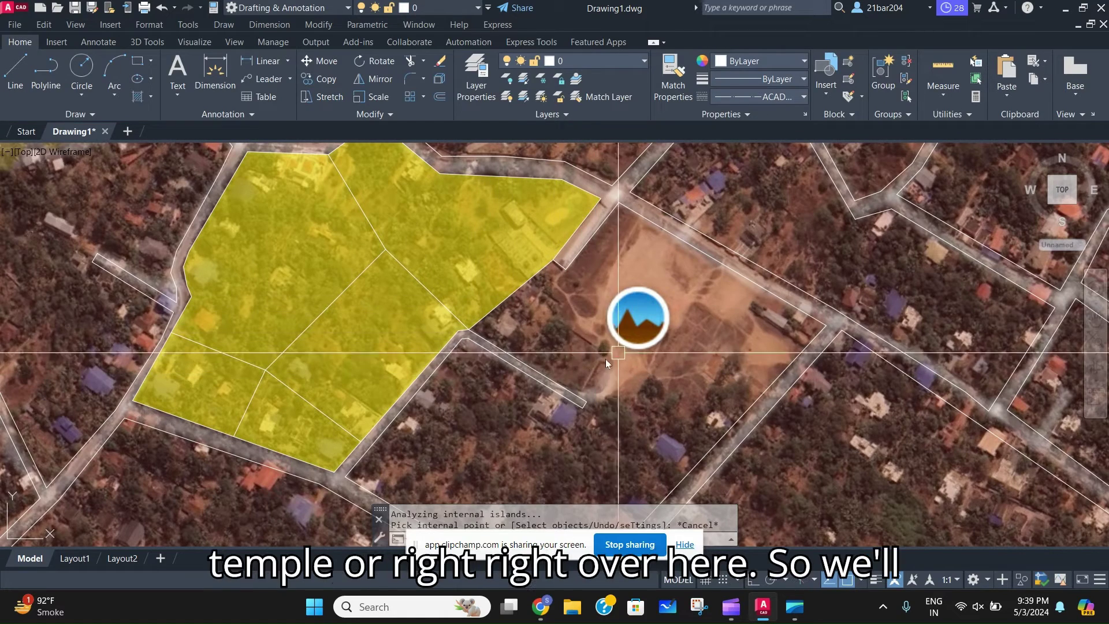
Draw a line from the branch road's dead end southeast to the edge of the crossing road, enclosing the open ground
text(l)
key(Return)
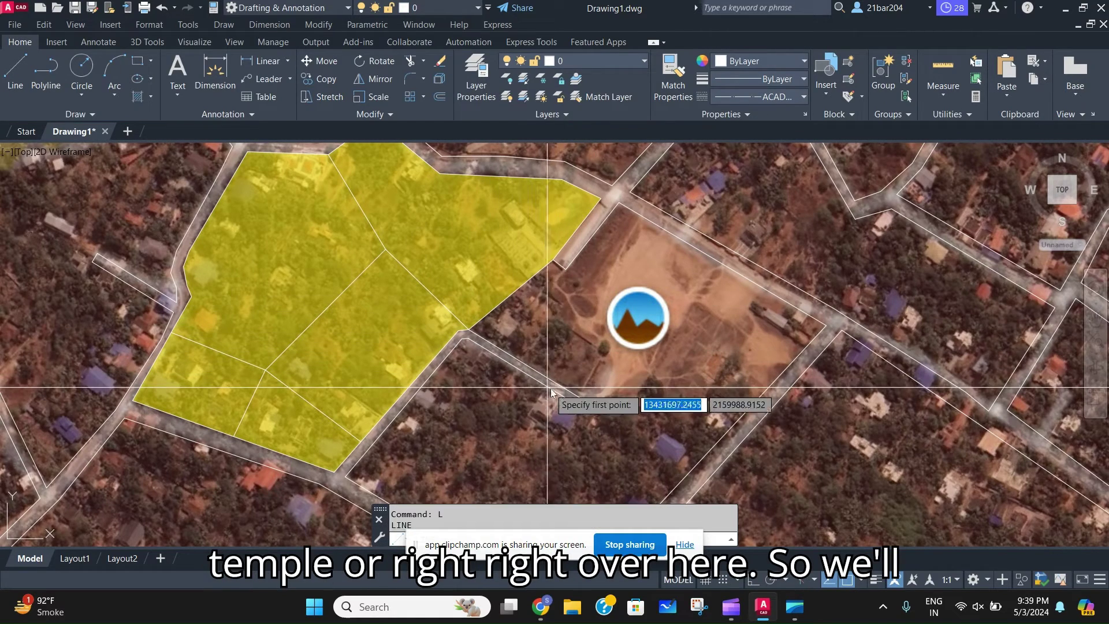
click(586, 402)
key(Escape)
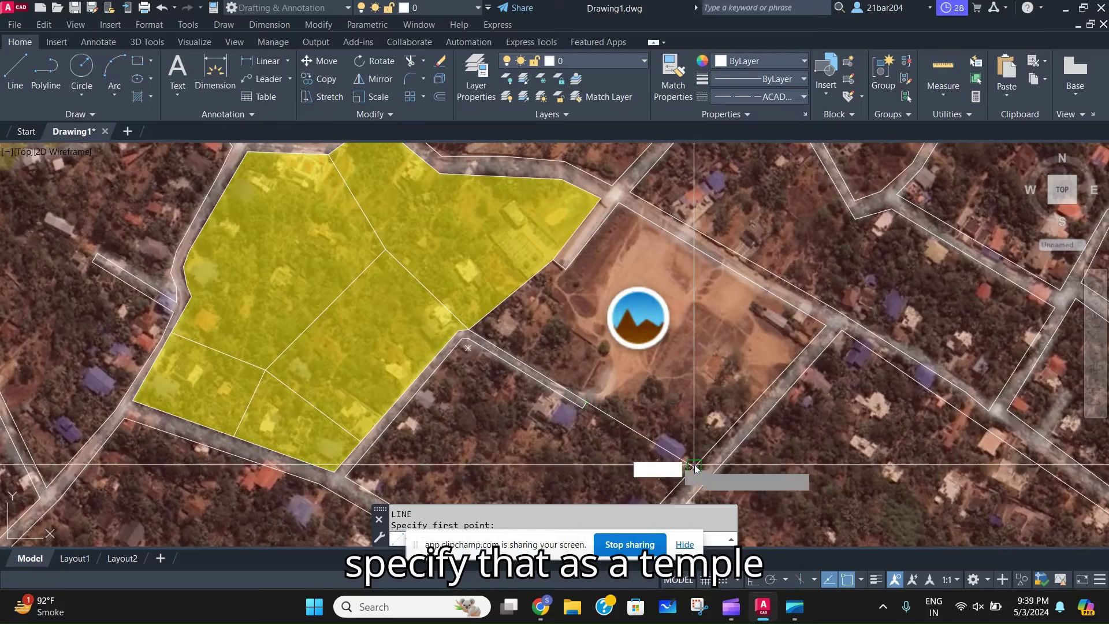
scroll(682, 363, down, 2)
scroll(682, 363, down, 2)
scroll(673, 359, up, 5)
scroll(625, 338, down, 1)
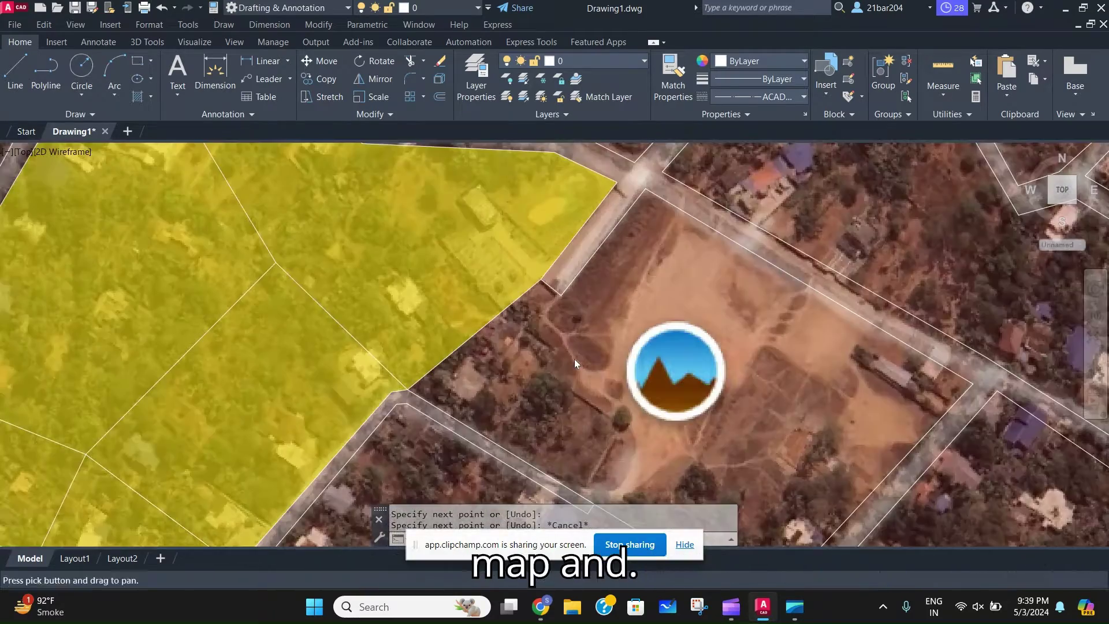
text(l)
key(Return)
key(Escape)
scroll(507, 362, down, 4)
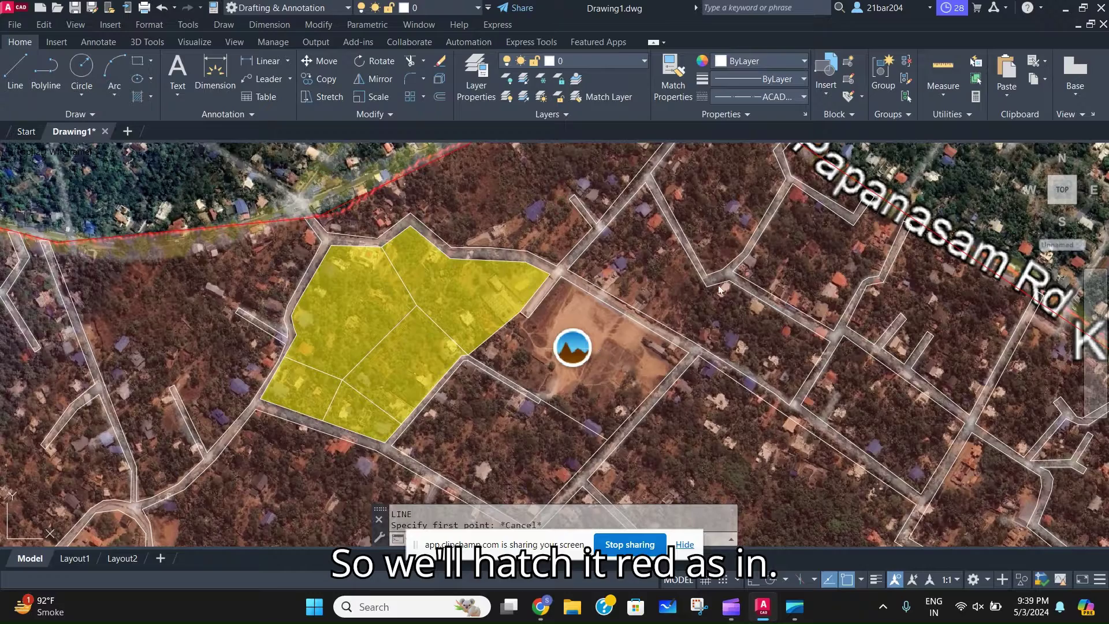
Start a hatch and match its properties to the red institutional plot beside the Sri Janardanaswamy Temple
text(h)
key(Return)
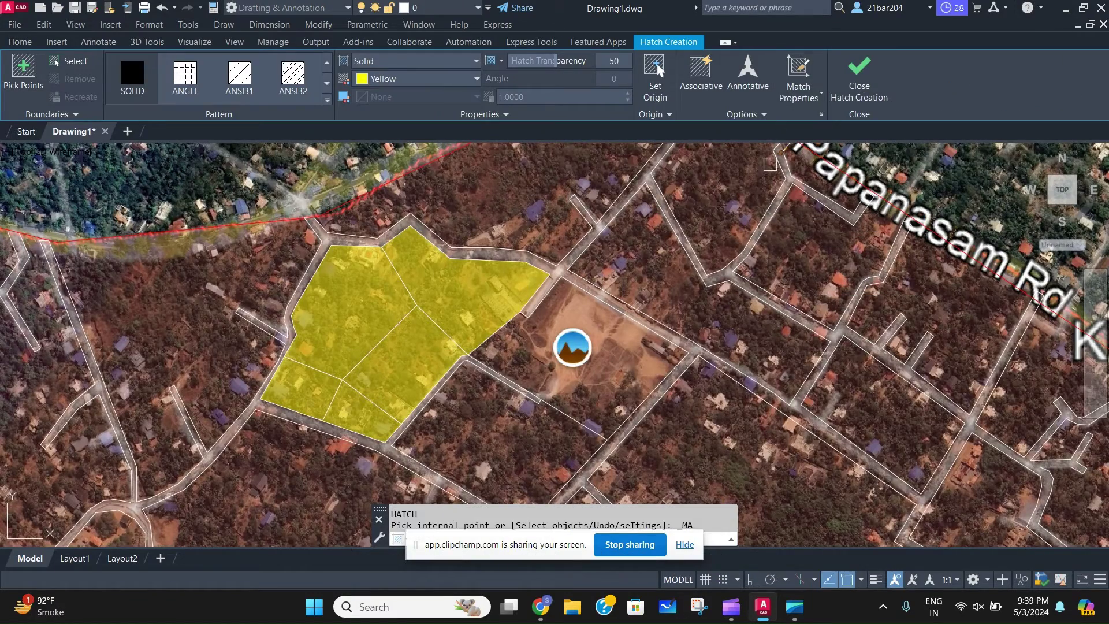
scroll(755, 224, down, 8)
middle_drag(973, 319, 746, 342)
scroll(753, 333, up, 8)
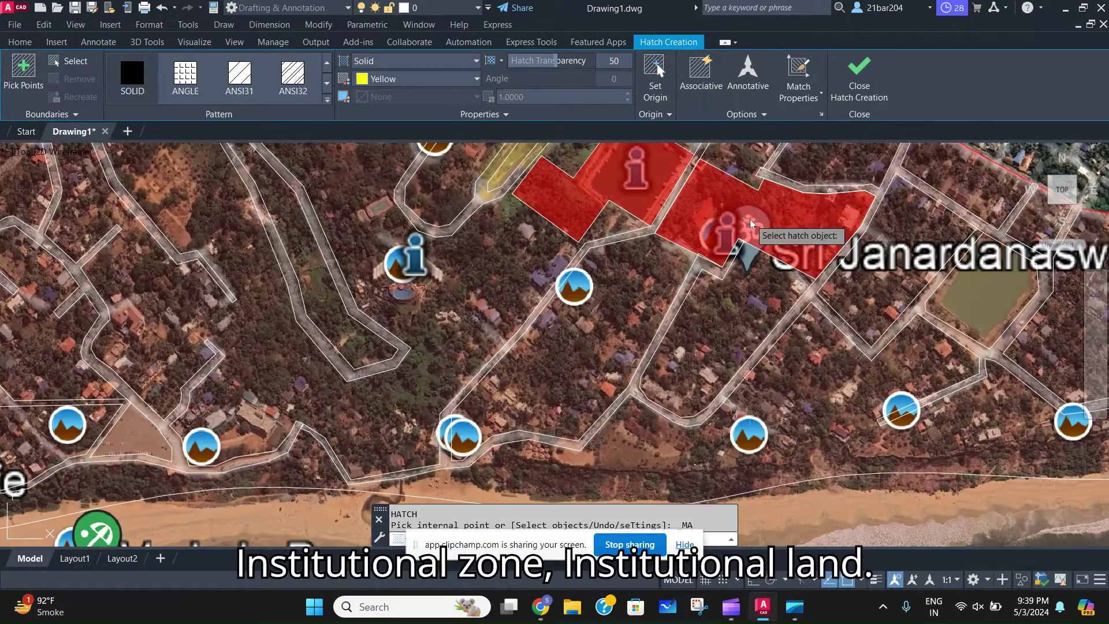
click(751, 224)
Fill the enclosed open-ground plot east of the yellow blocks with the red institutional hatch
scroll(601, 281, down, 5)
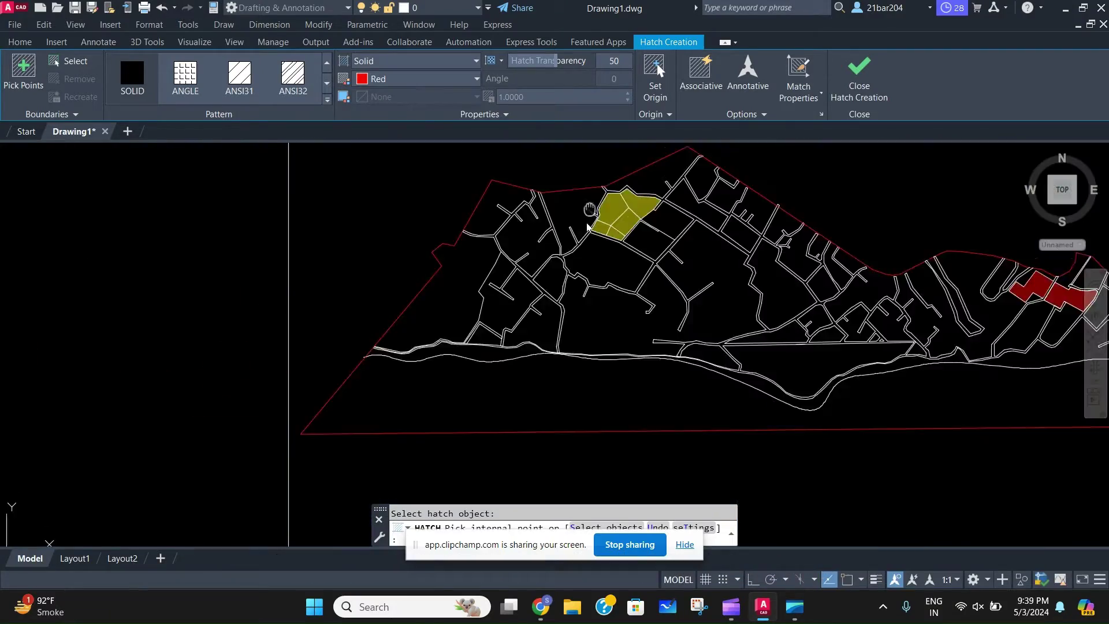
scroll(685, 260, up, 8)
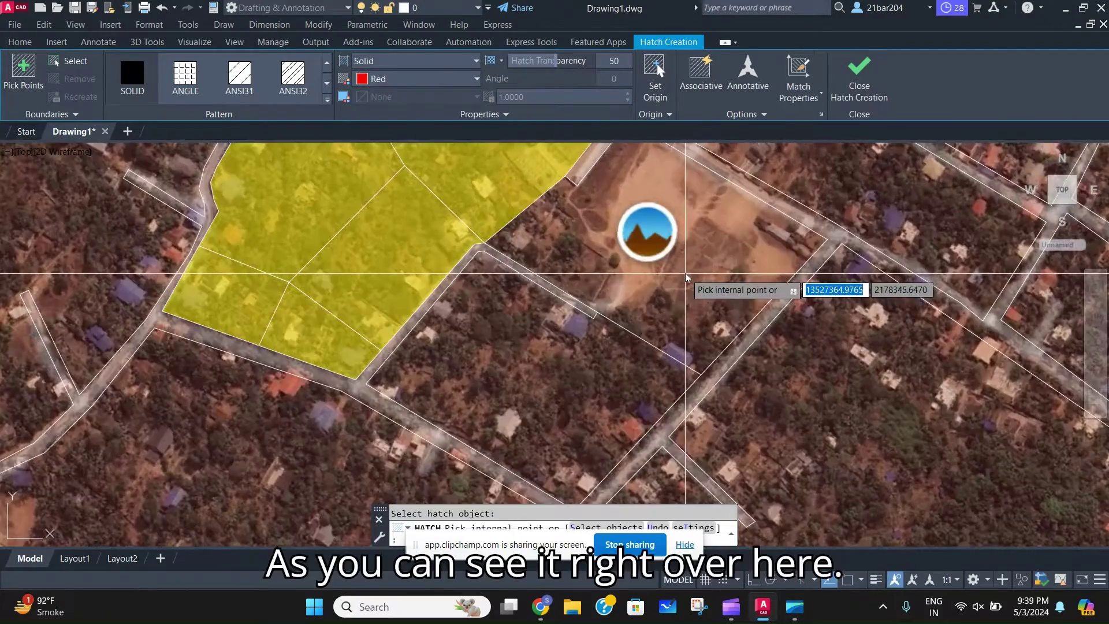
click(686, 274)
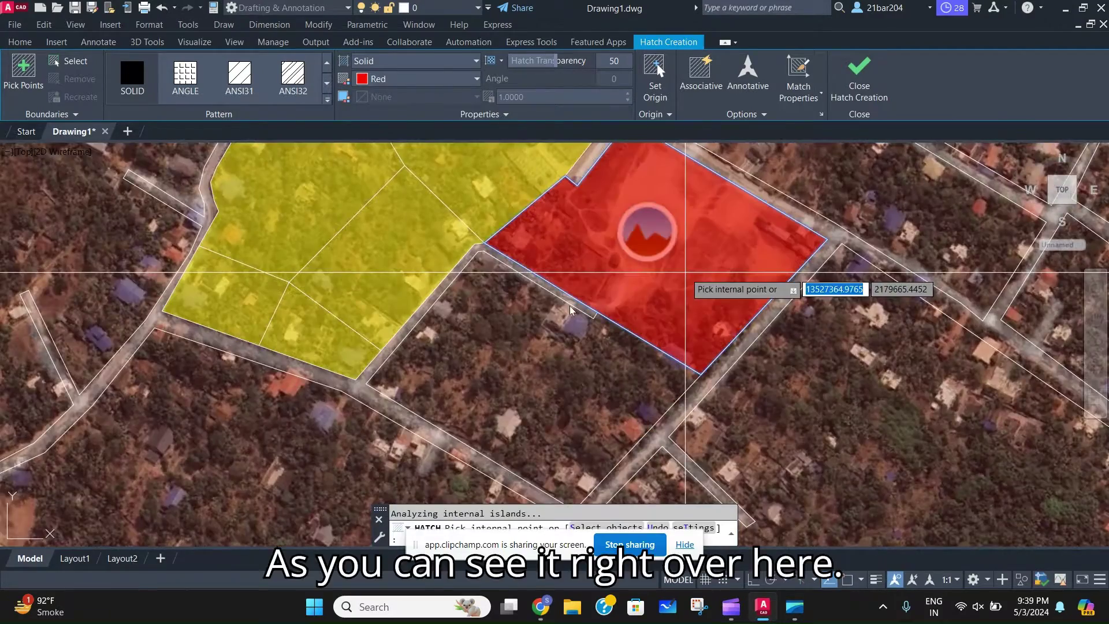
Extend the branch road's southern edge with a line from its dead end southeast to the crossing road
middle_drag(625, 364, 592, 317)
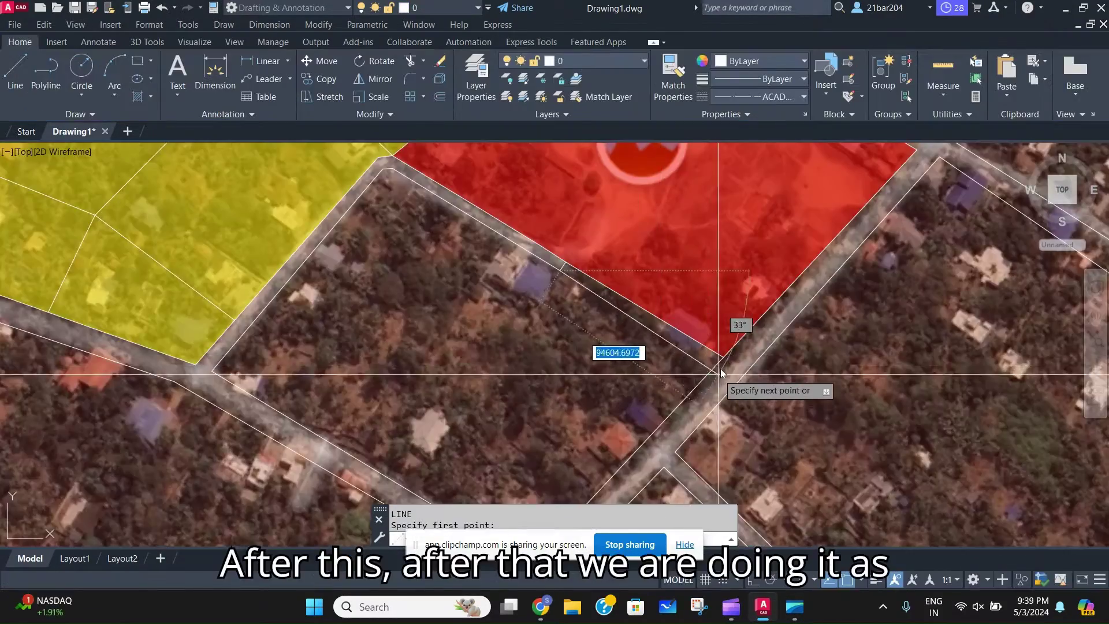
click(716, 368)
key(Escape)
Draw a line across the block south of the red plot, from the lower road's edge northeast to the branch road's edge
scroll(578, 358, down, 6)
middle_drag(486, 367, 572, 333)
scroll(530, 341, up, 2)
scroll(527, 342, up, 2)
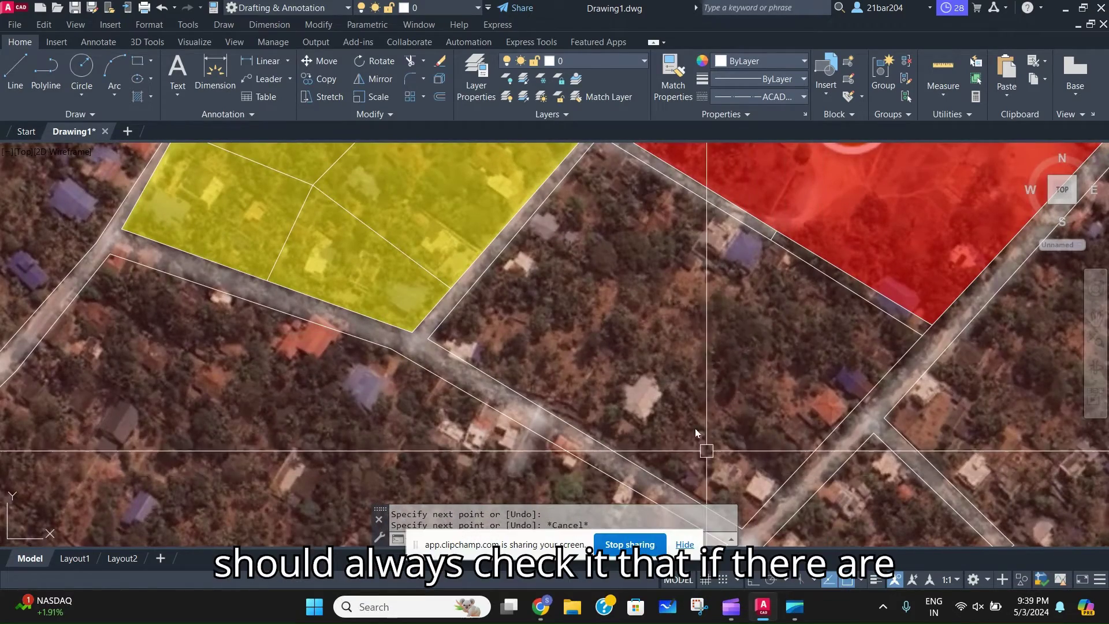
text(L)
key(Return)
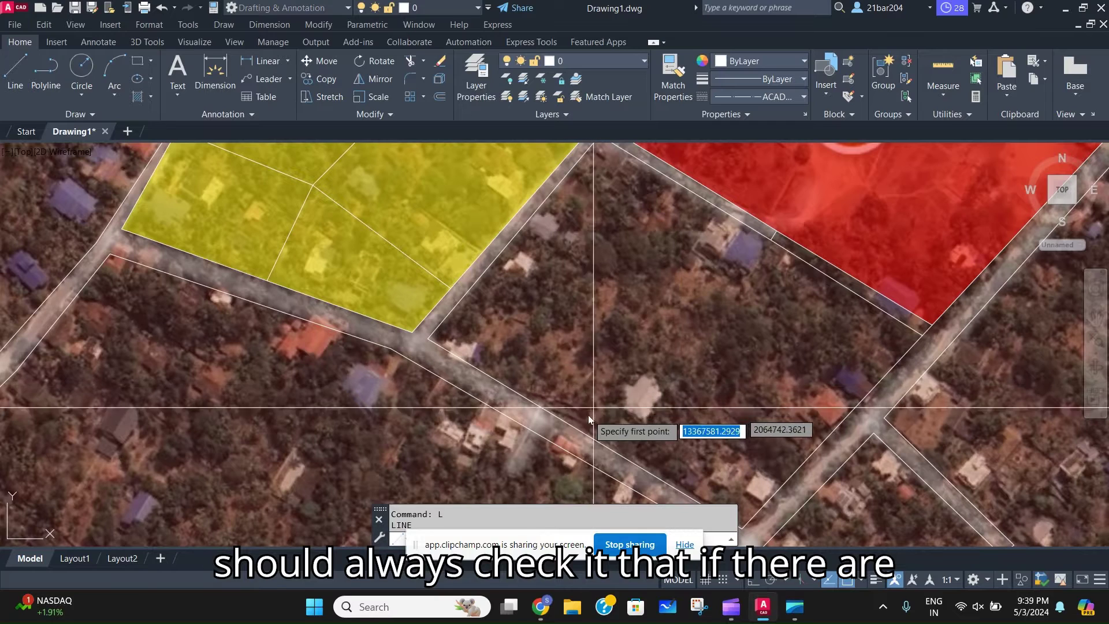
click(558, 416)
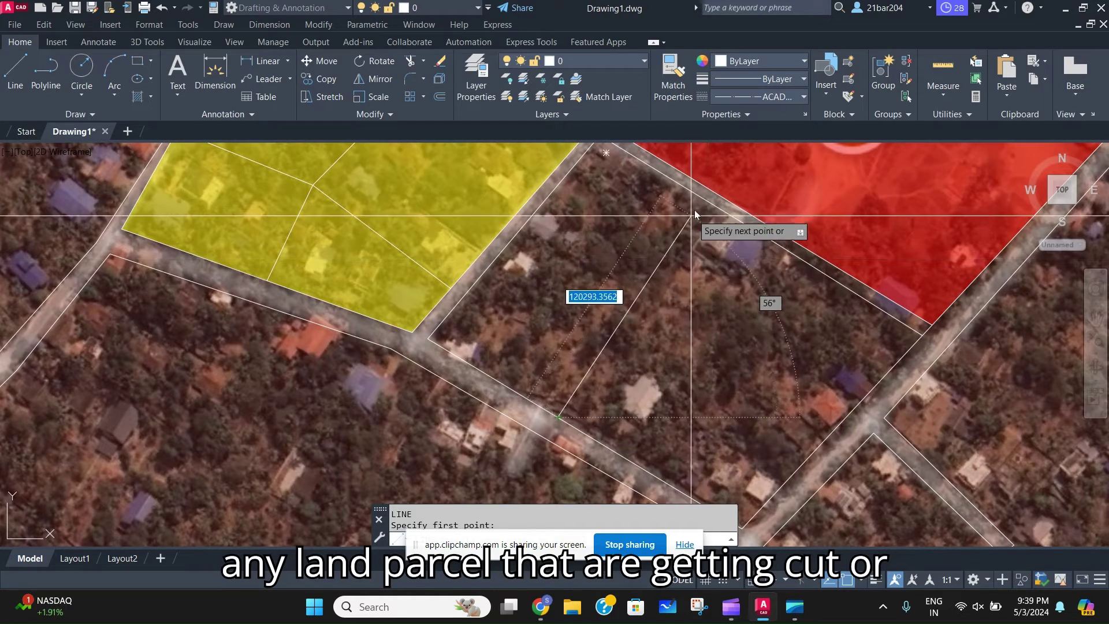
click(712, 208)
key(Return)
Split the block's eastern half with a line from the middle of the new divider southeast to the crossing road's edge
key(Return)
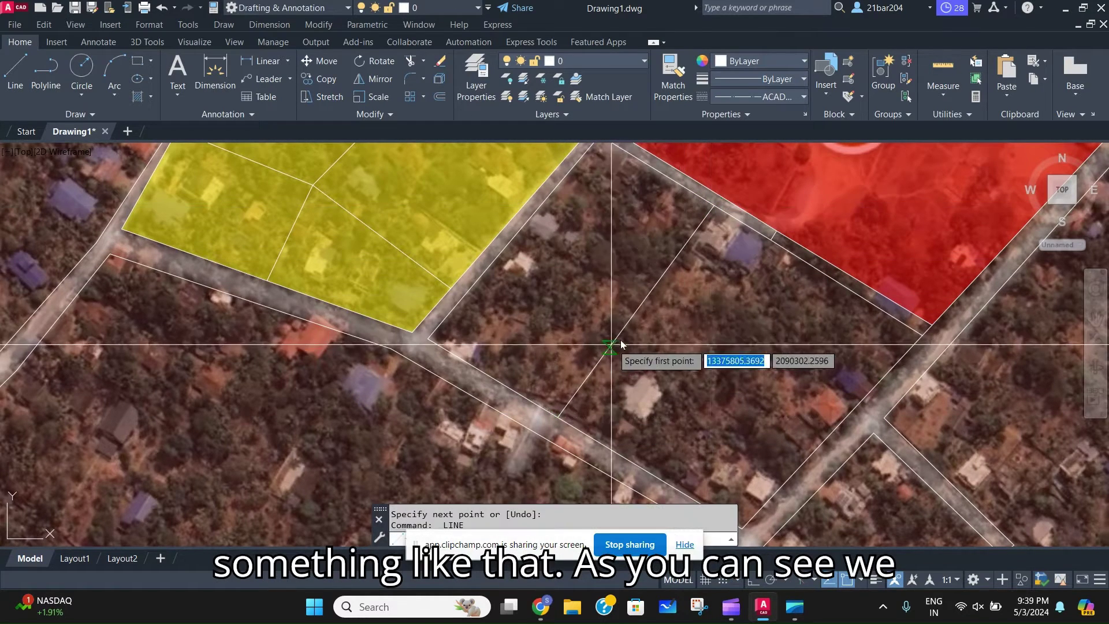
click(636, 314)
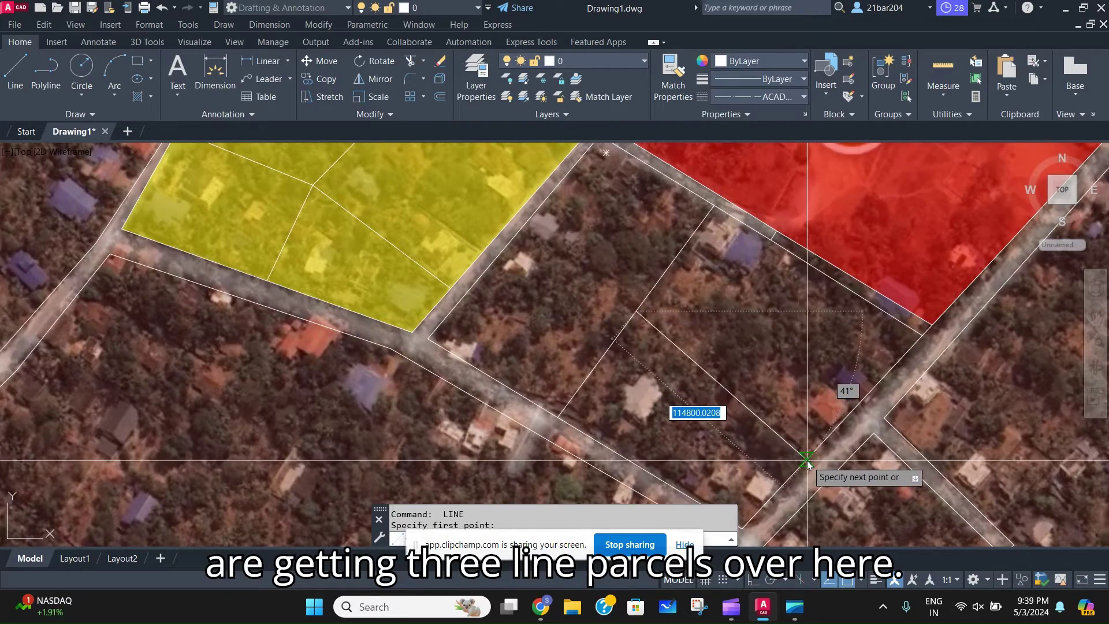
key(Escape)
scroll(764, 401, down, 3)
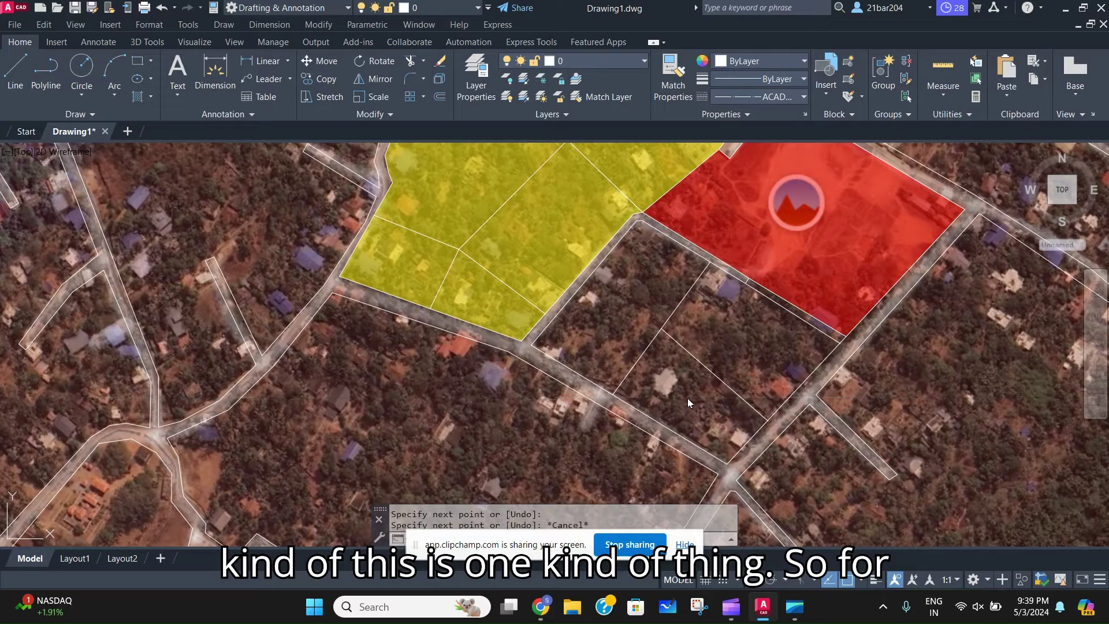
Start a hatch, match it to the yellow residential plots, and fill the three parcels south of the red plot
text(h)
key(Return)
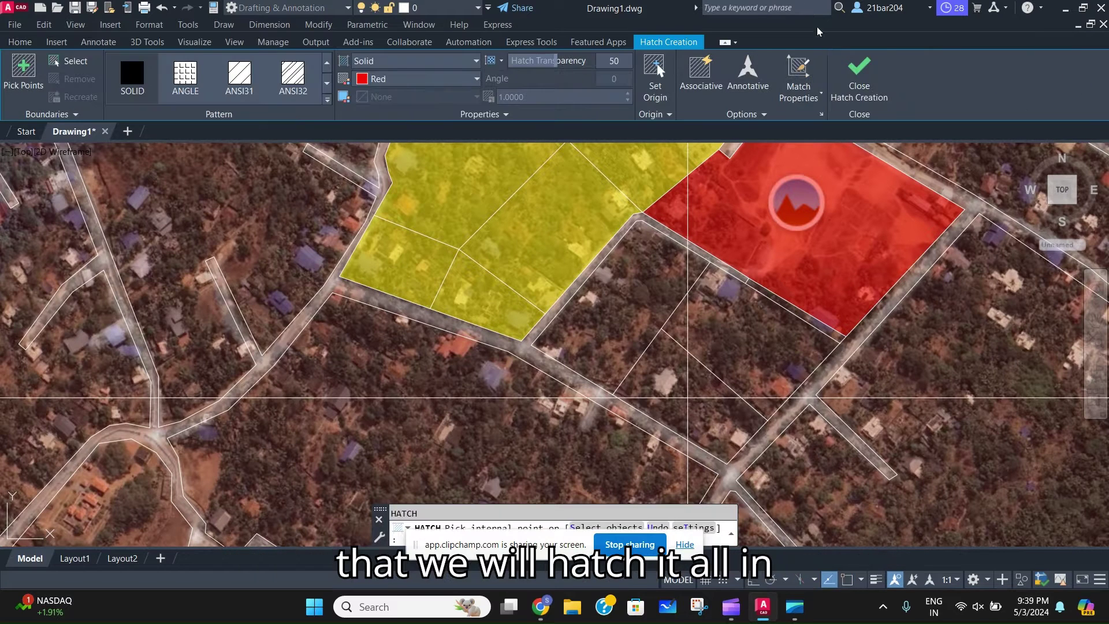
click(560, 214)
click(639, 297)
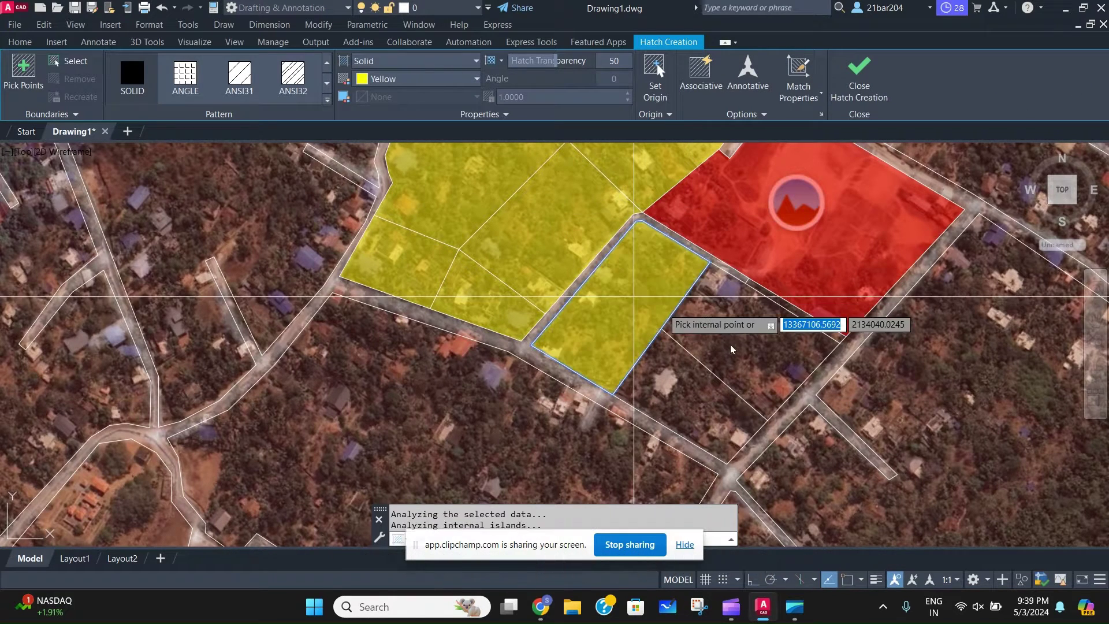
click(731, 345)
key(Escape)
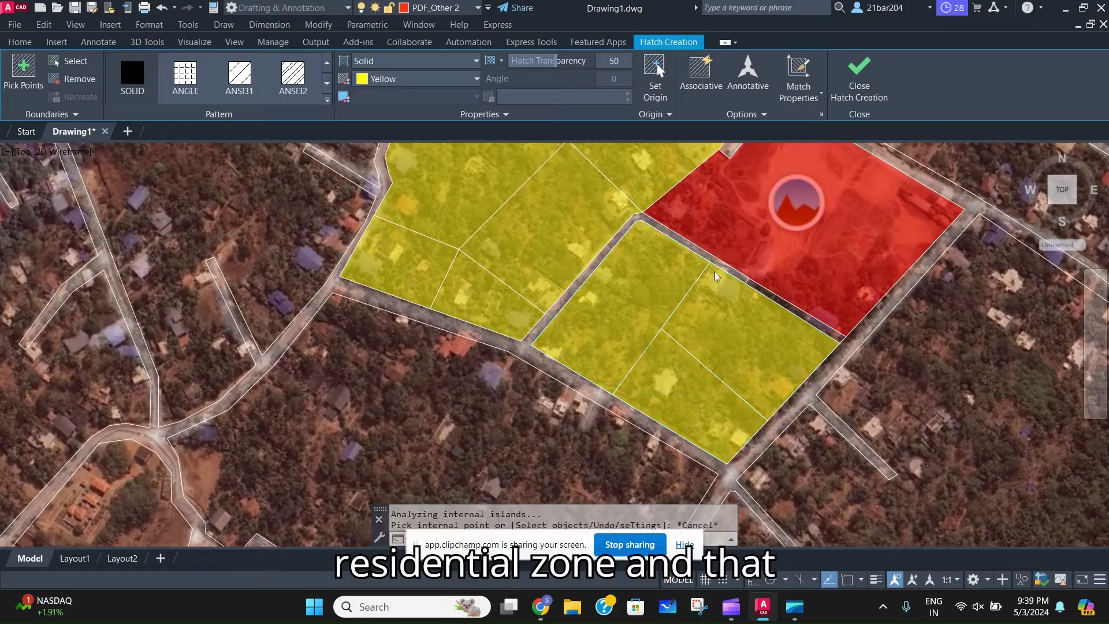
Draw a two-segment line from the road edge north of the yellow plots northeast to the red boundary at the Edava-Papanasam road label
scroll(716, 271, down, 12)
middle_drag(708, 295, 680, 434)
scroll(683, 316, up, 5)
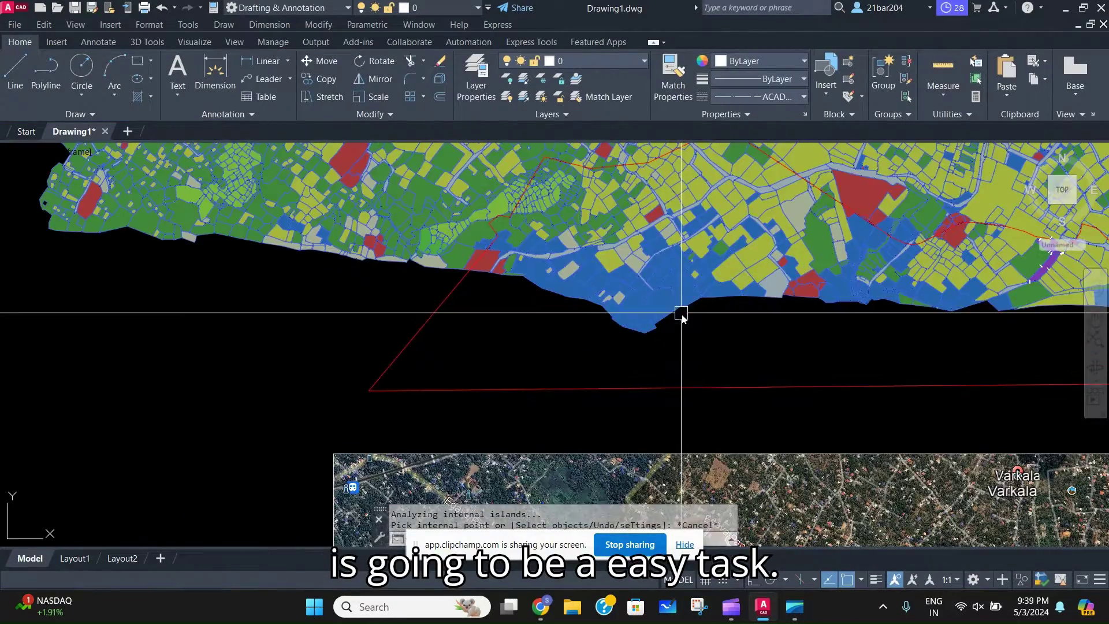
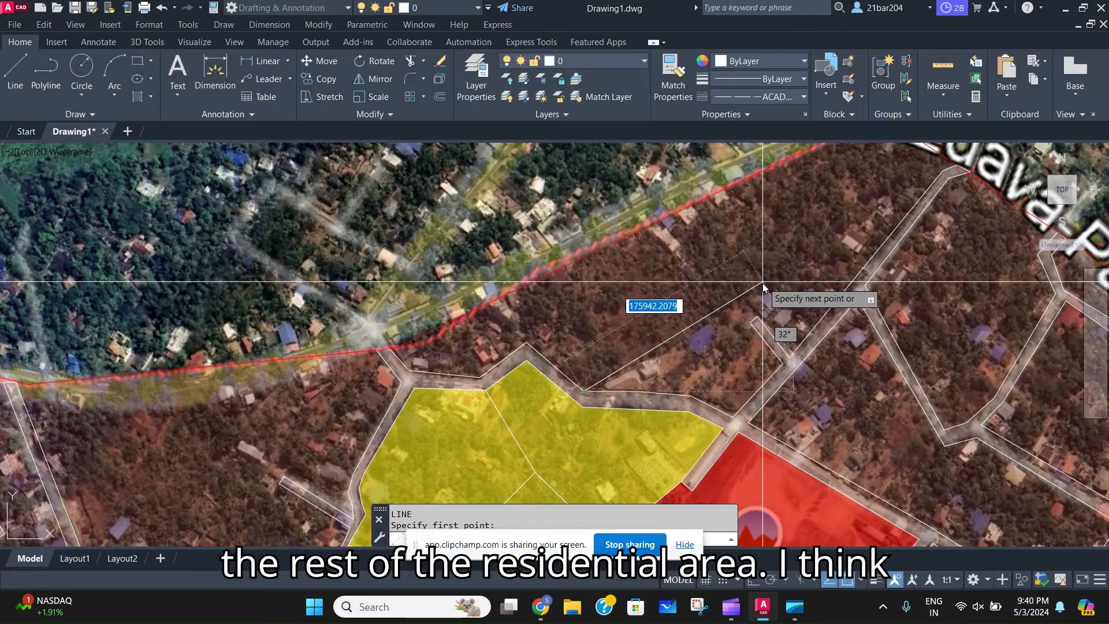
scroll(762, 283, up, 2)
click(772, 293)
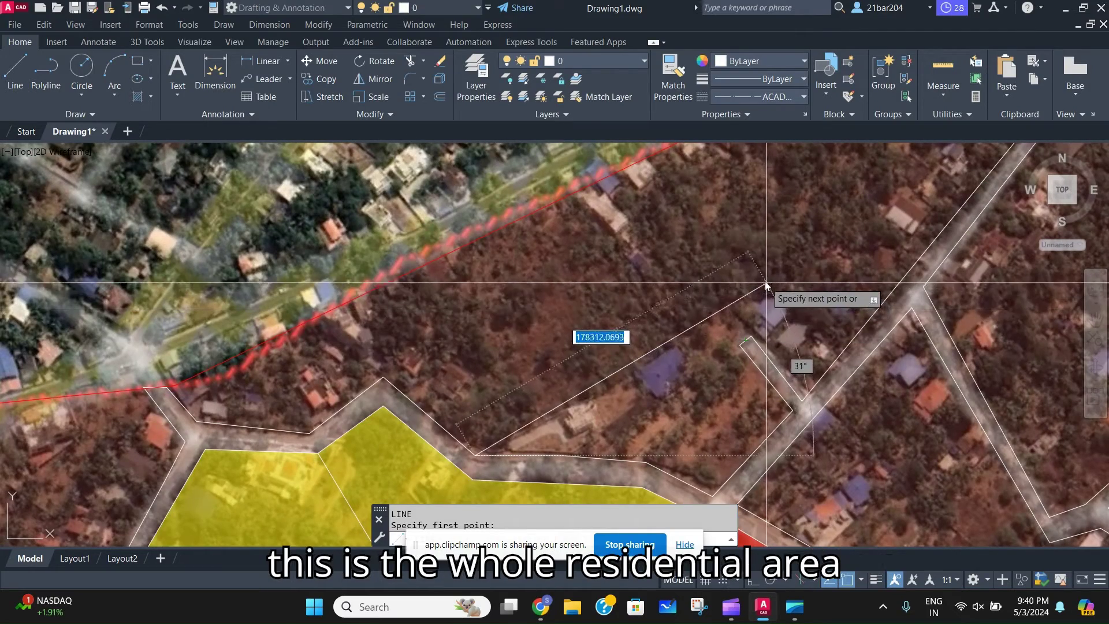
middle_drag(822, 282, 777, 354)
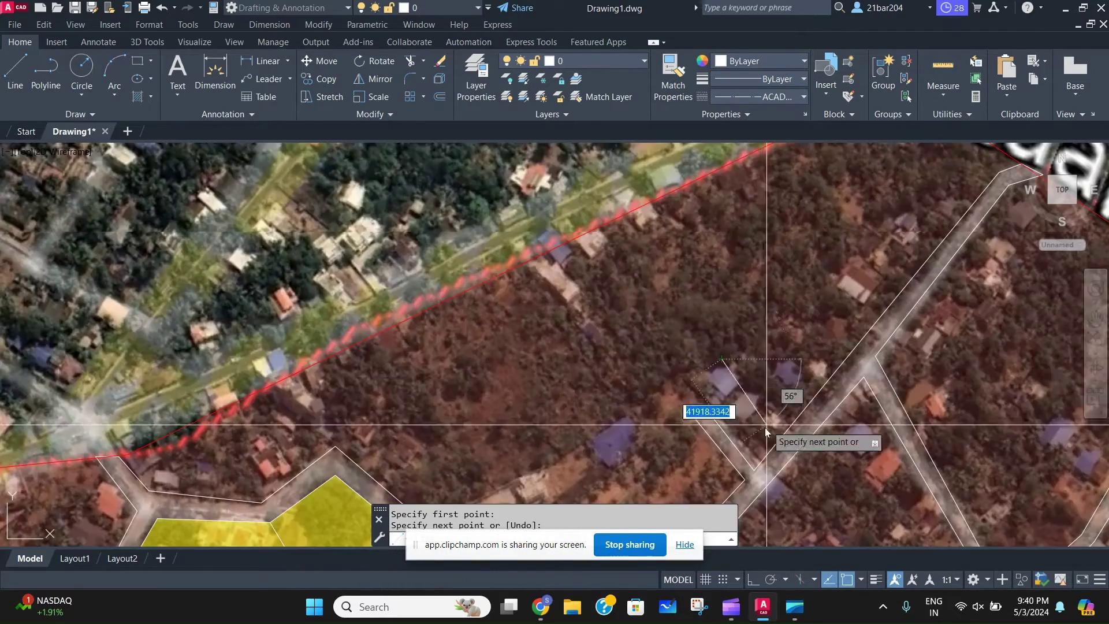
middle_drag(841, 368, 785, 432)
mouse_move(803, 315)
middle_down()
mouse_move(829, 269)
mouse_move(812, 307)
middle_up()
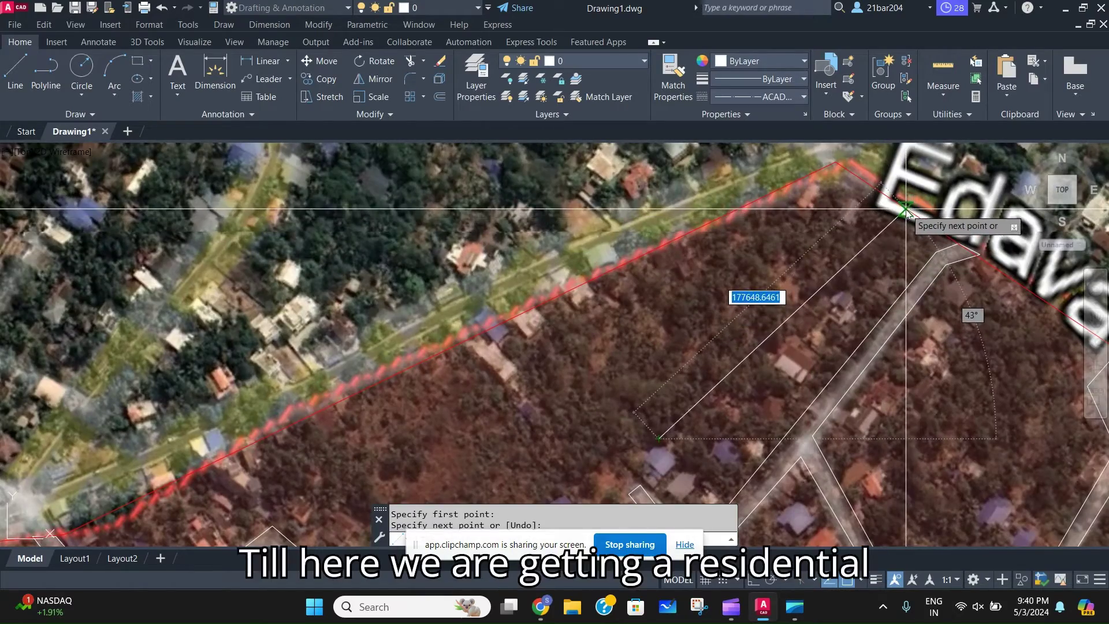
click(906, 209)
key(Escape)
scroll(620, 405, down, 2)
middle_drag(631, 399, 643, 385)
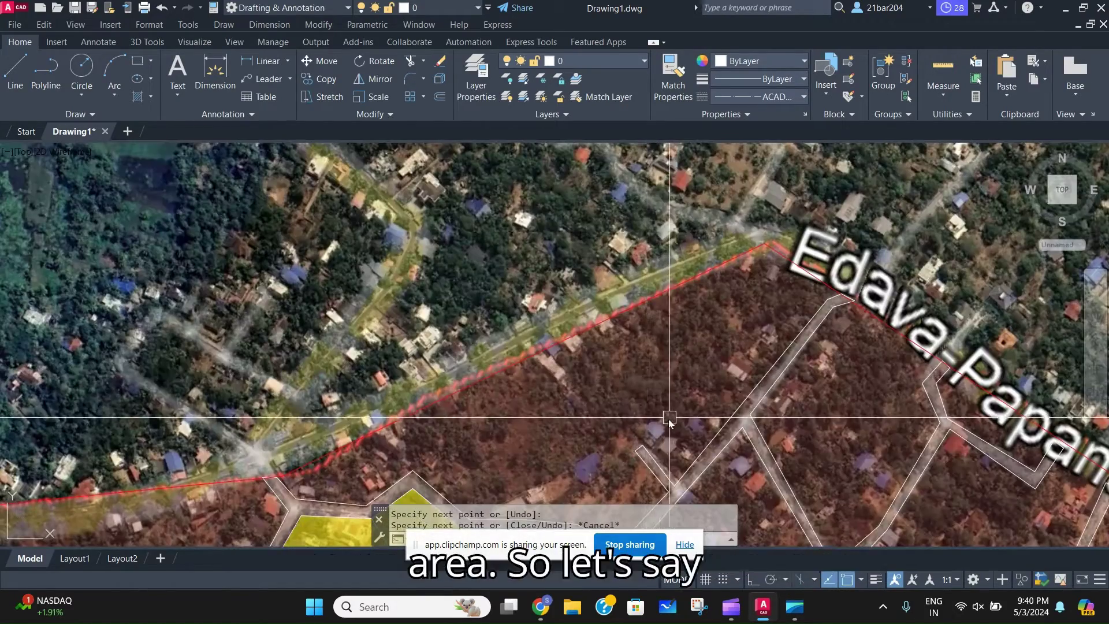
Bring the new two-segment line to the front so it sits above the satellite image
scroll(661, 370, down, 3)
scroll(692, 374, up, 3)
click(693, 377)
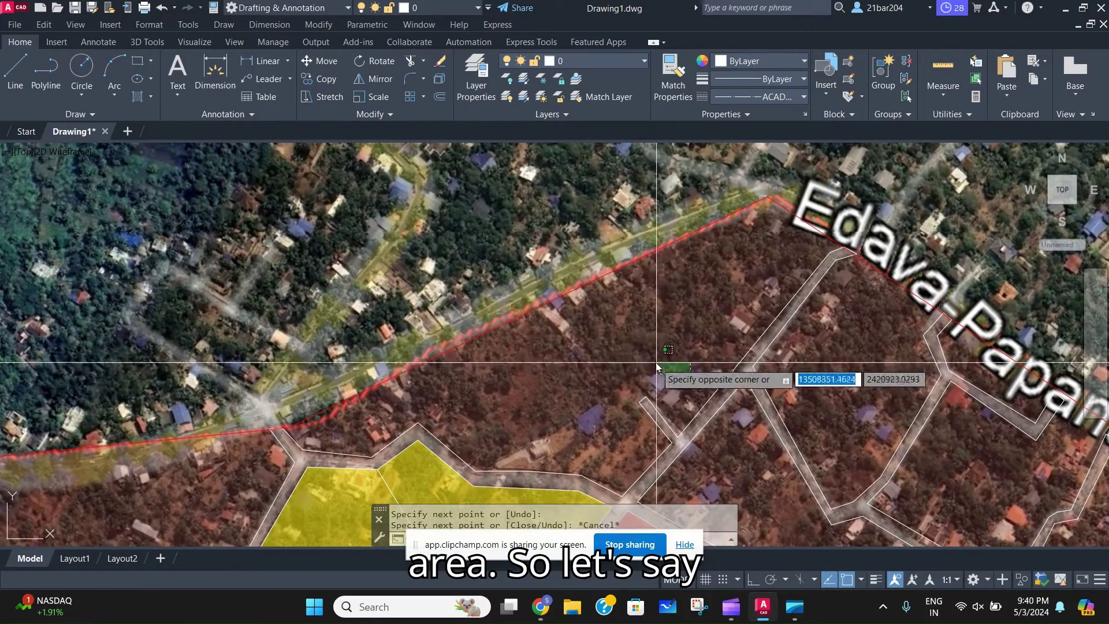
click(647, 352)
right_click(644, 349)
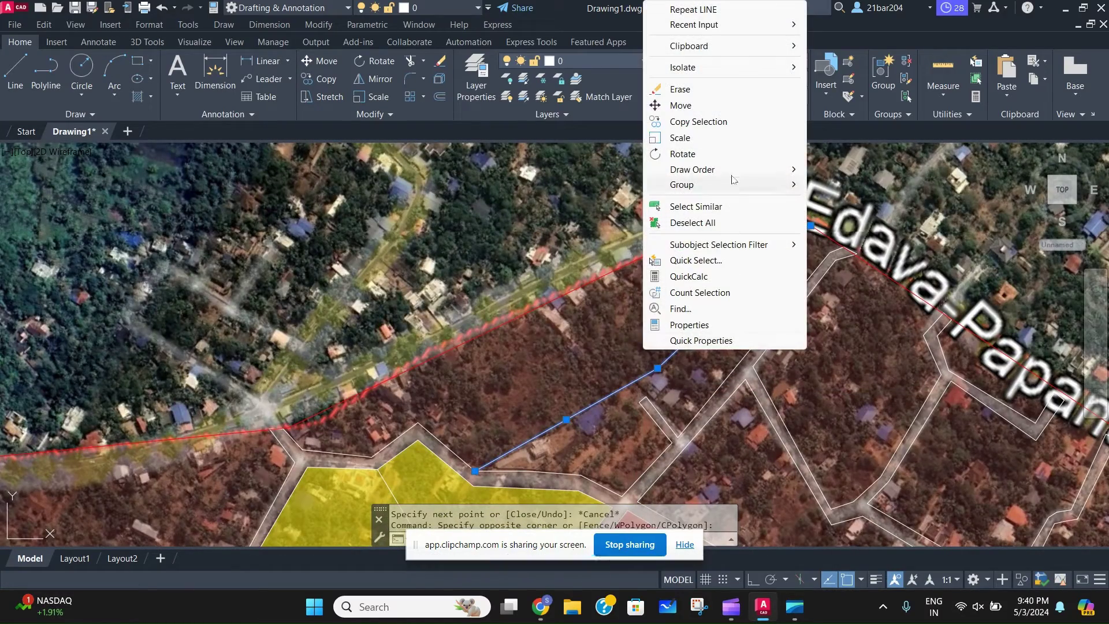
mouse_move(738, 170)
click(852, 175)
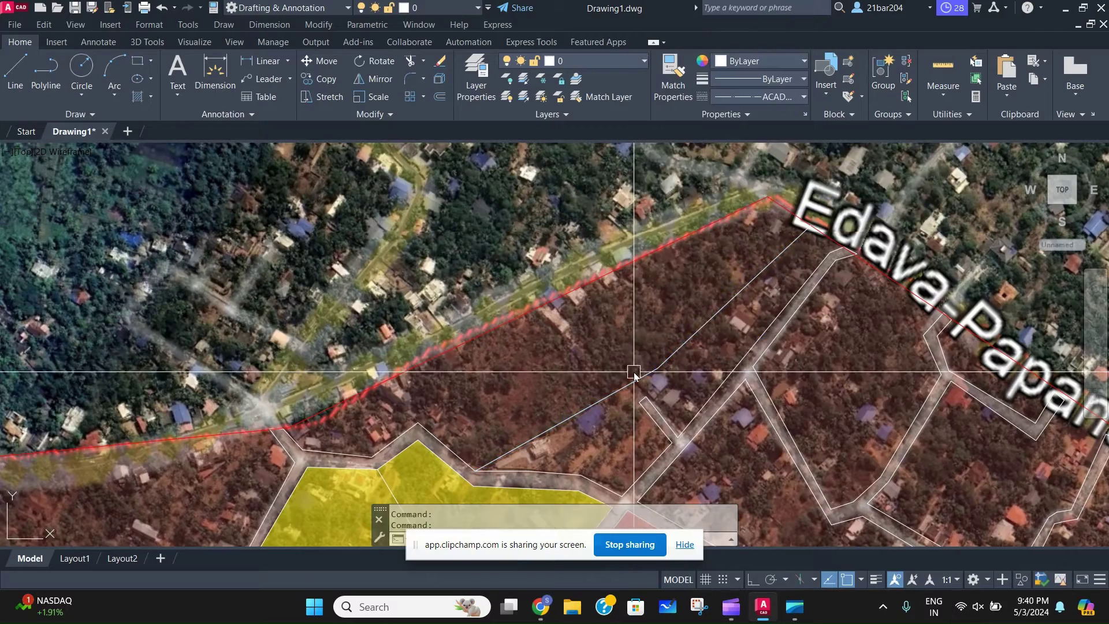
scroll(647, 373, down, 2)
scroll(622, 405, up, 2)
scroll(620, 402, up, 3)
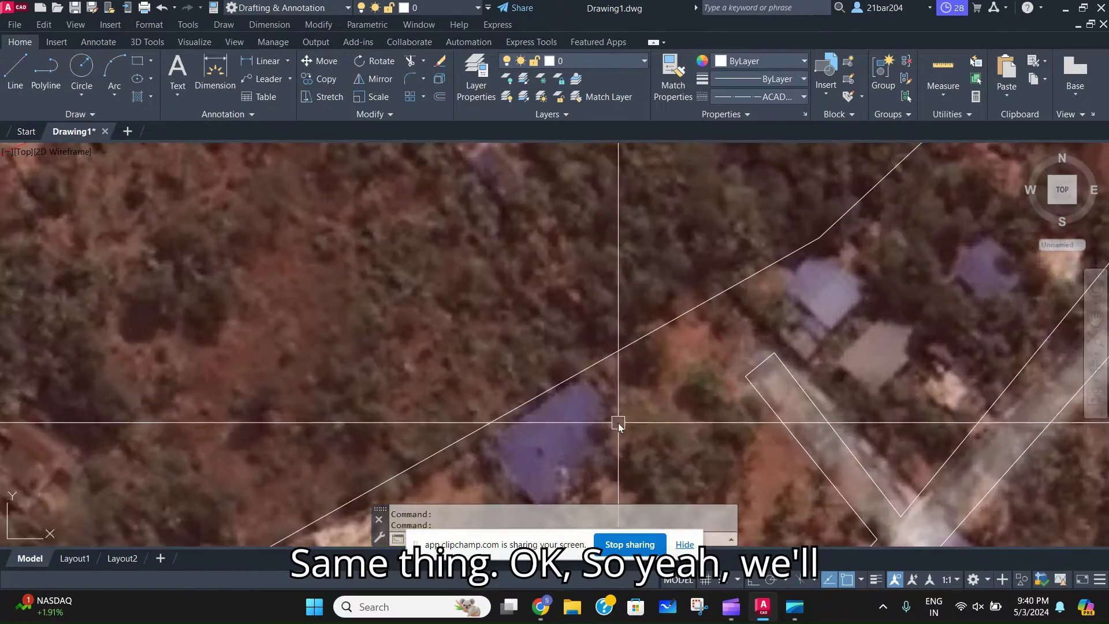
scroll(619, 410, down, 4)
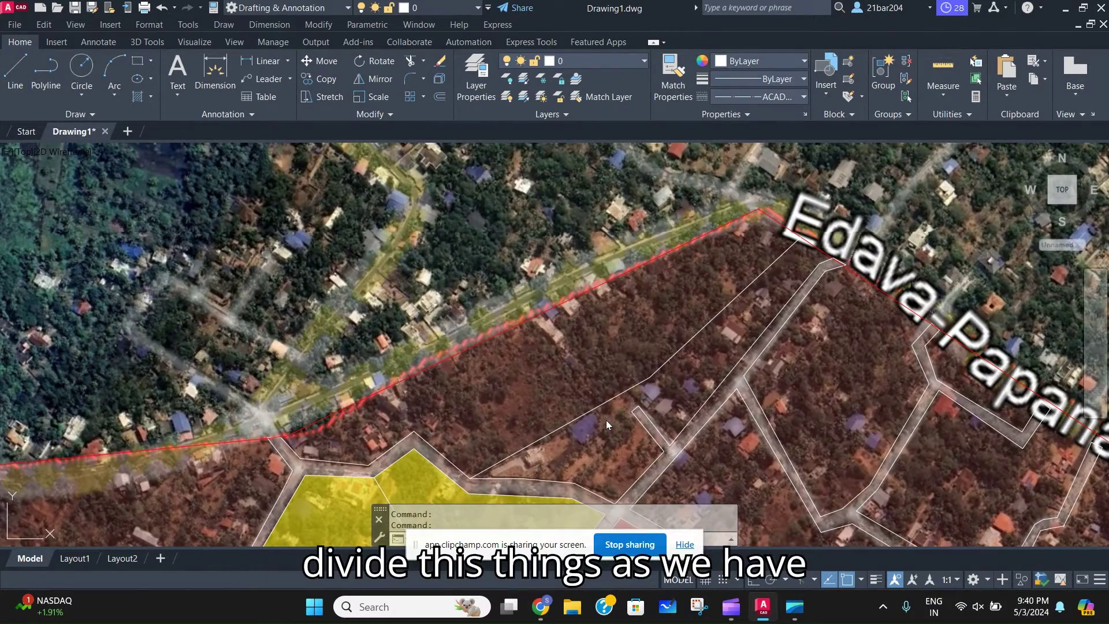
scroll(602, 421, up, 5)
text(h)
key(Return)
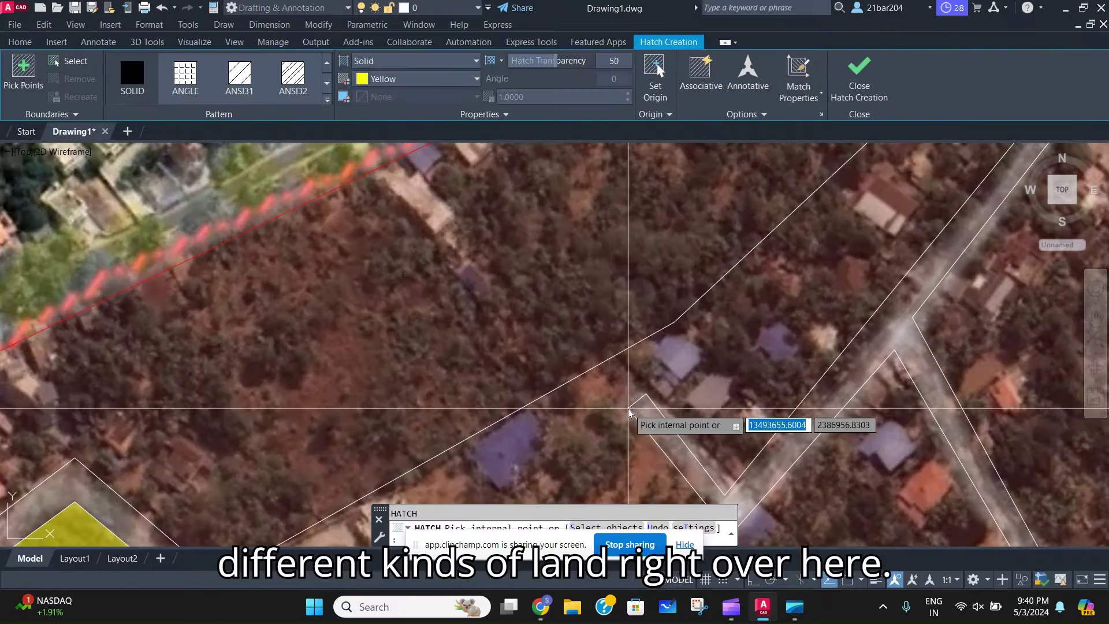
key(Escape)
Extend both edges of the short dead-end branch road northwest with lines to the new two-segment line
text(l)
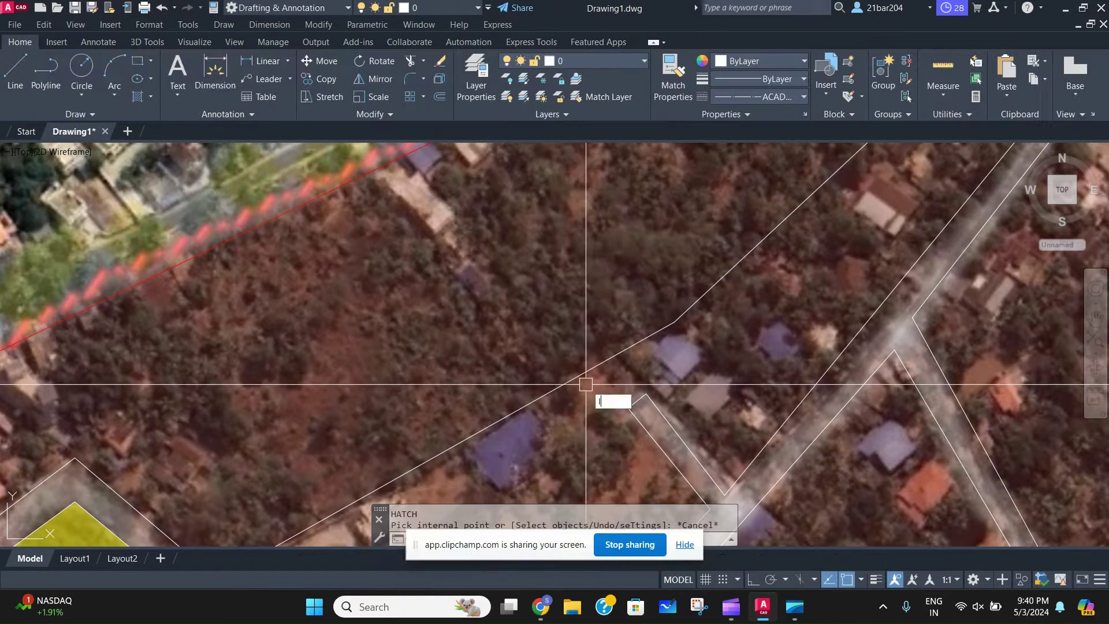
key(Return)
click(626, 408)
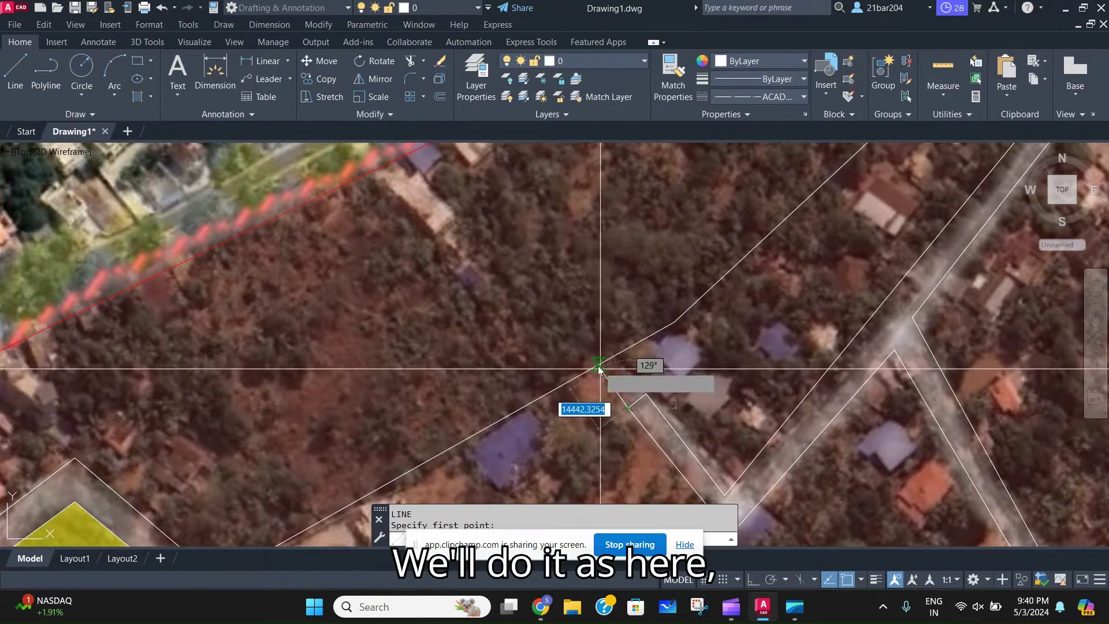
click(597, 366)
key(Return)
key(Return)
click(645, 394)
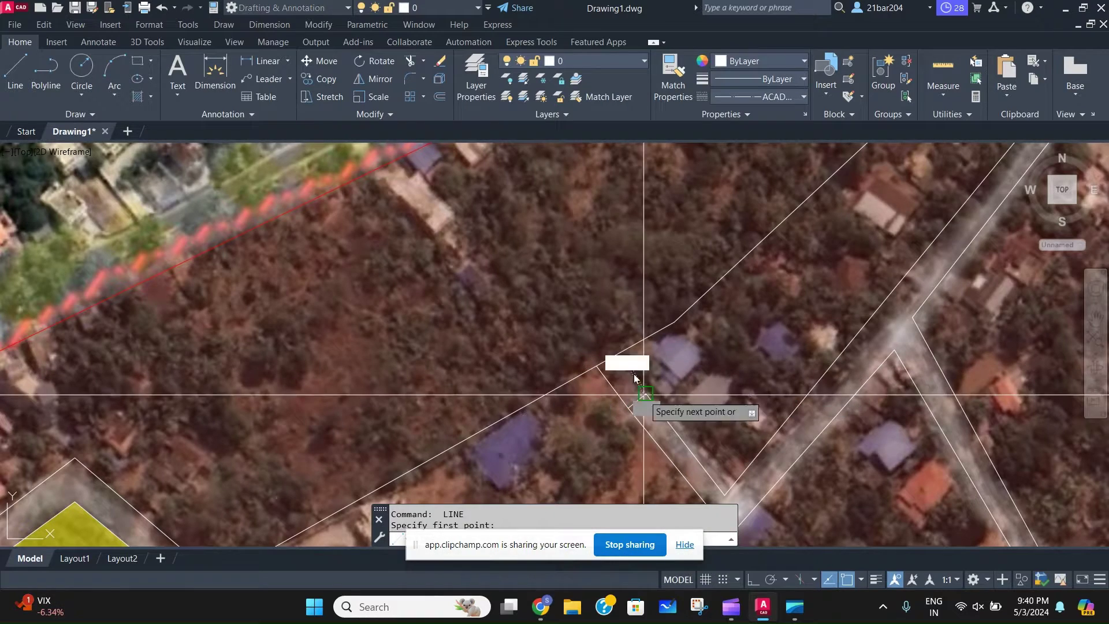
scroll(725, 395, down, 2)
key(Escape)
Divide the strip northeast of the dead-end branch with a line from the road edge northwest to the two-segment line
key(Return)
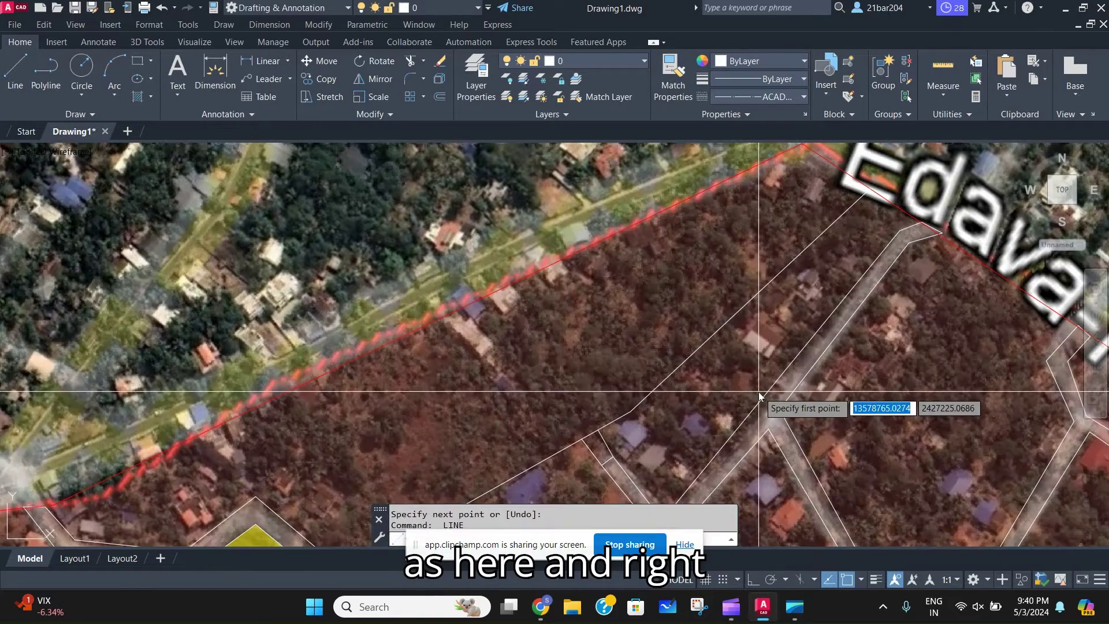
click(767, 393)
click(722, 330)
key(Escape)
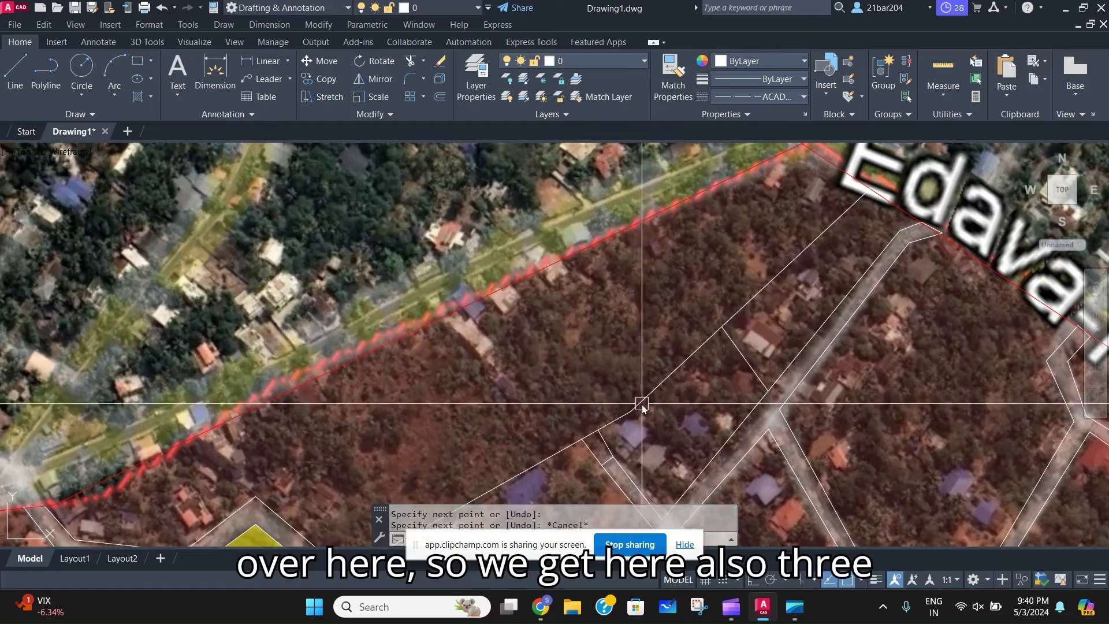
Fill the three parcels between the two-segment line and the road with the yellow residential hatch
scroll(668, 350, down, 6)
scroll(640, 385, up, 3)
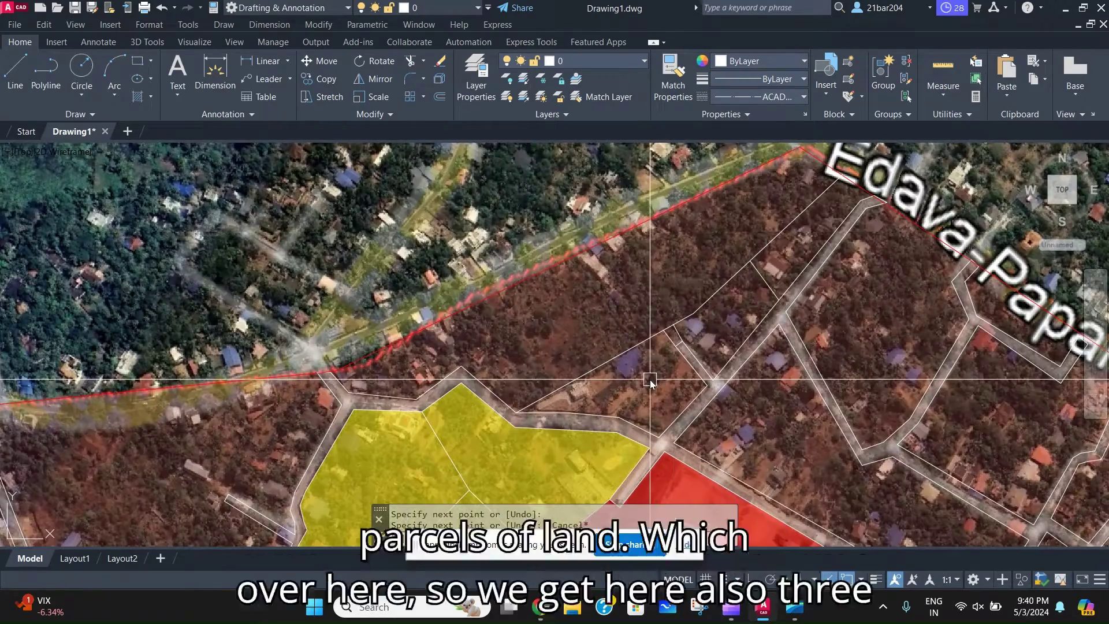
text(h)
key(Return)
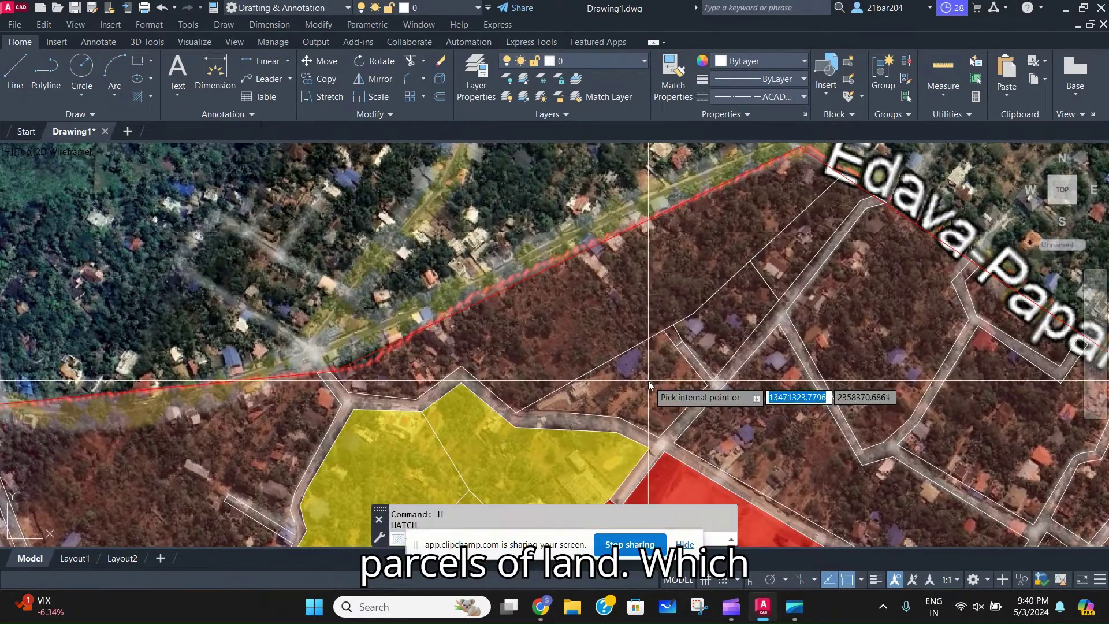
click(648, 380)
click(743, 304)
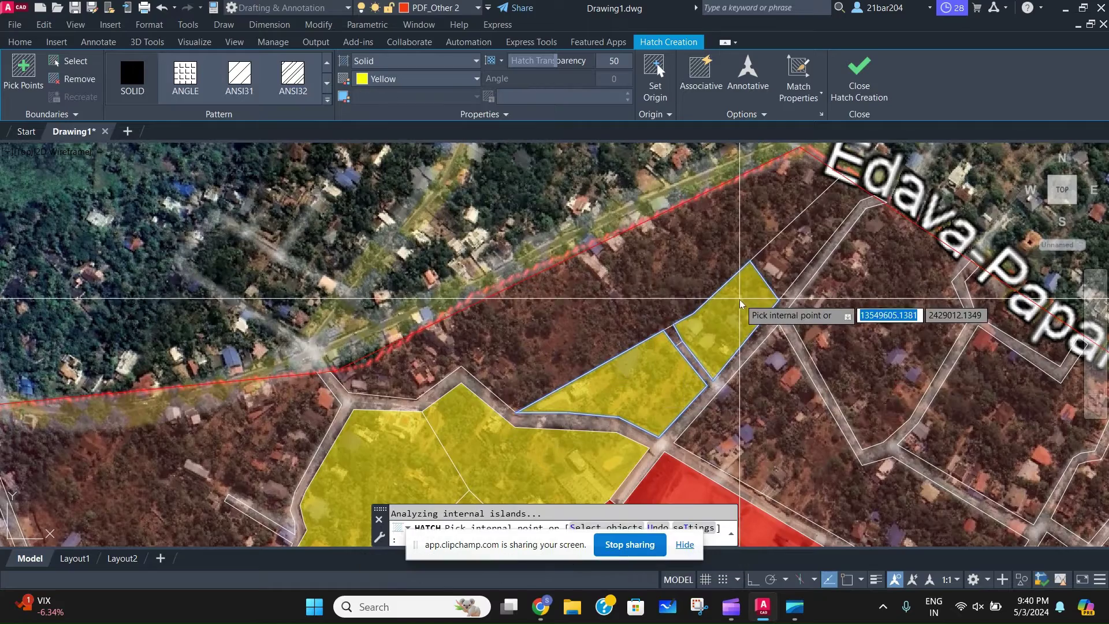
click(780, 275)
middle_drag(596, 288, 603, 388)
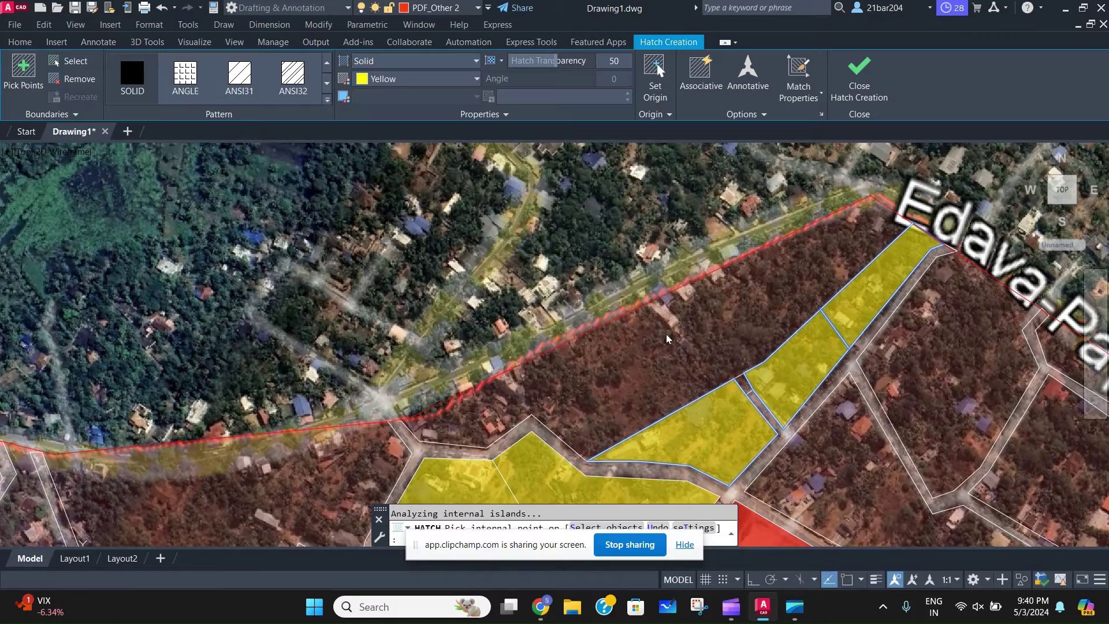
key(Escape)
Draw a green corridor line from the road corner above the yellow plots northeast to the red boundary near its northern tip
scroll(603, 389, up, 2)
text(l)
key(Return)
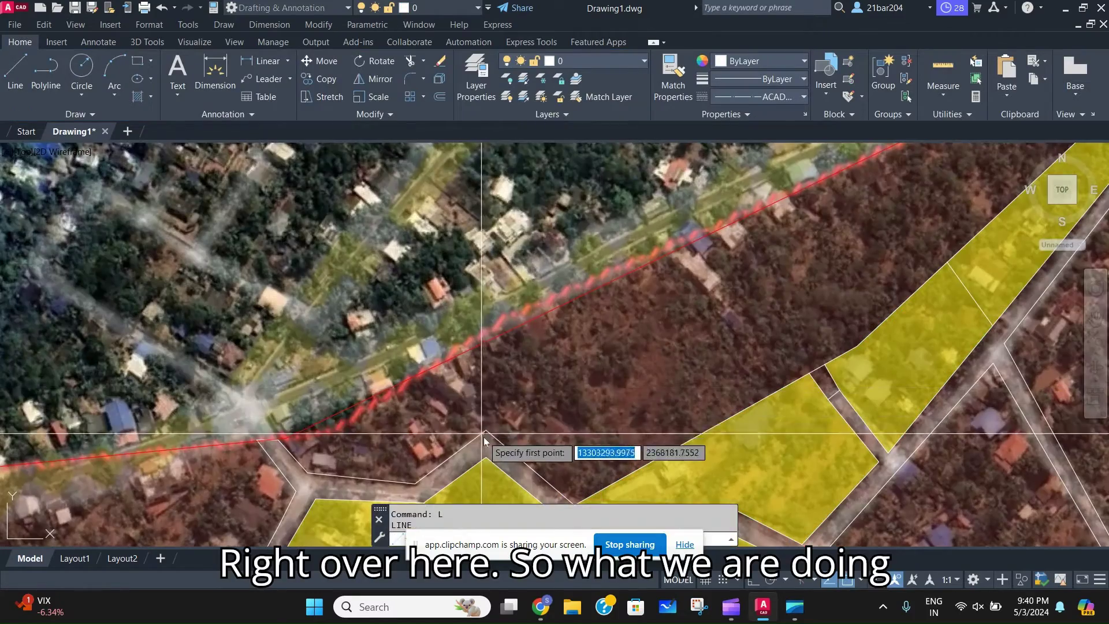
click(485, 430)
middle_drag(819, 233, 682, 368)
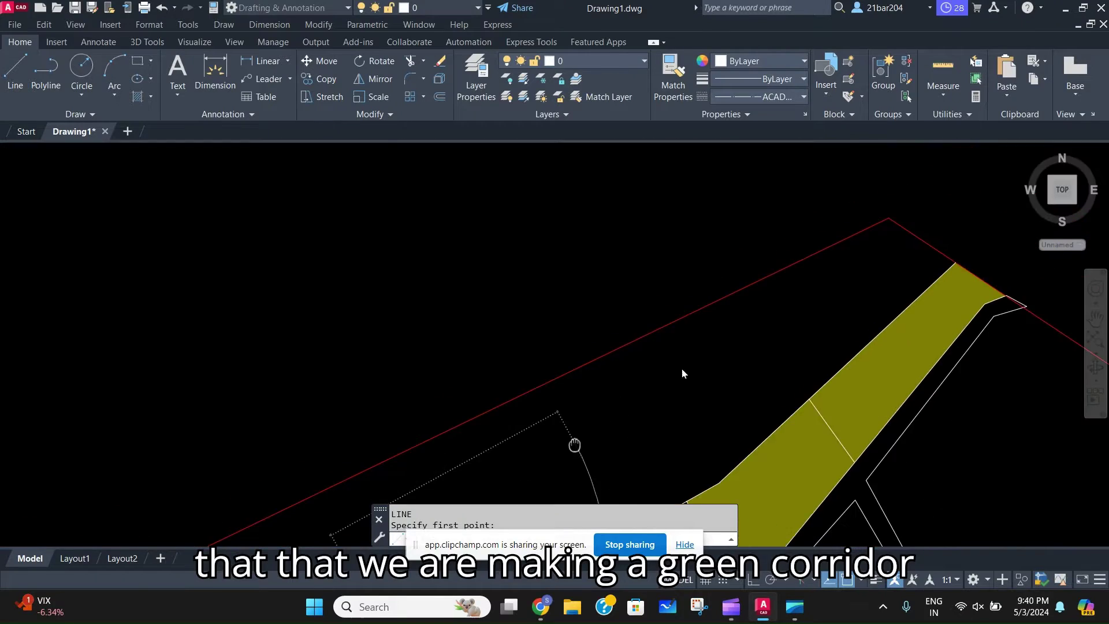
click(910, 230)
key(Escape)
scroll(635, 356, down, 4)
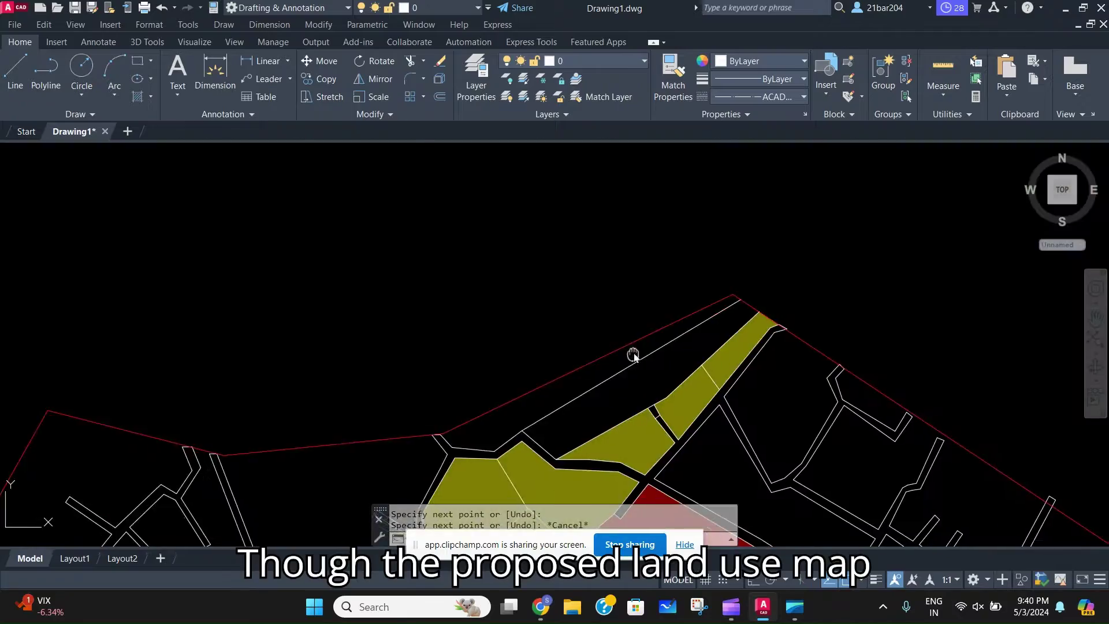
Bring the green corridor line northwest of the yellow plots to the front of the satellite image
scroll(633, 357, up, 2)
scroll(636, 352, down, 4)
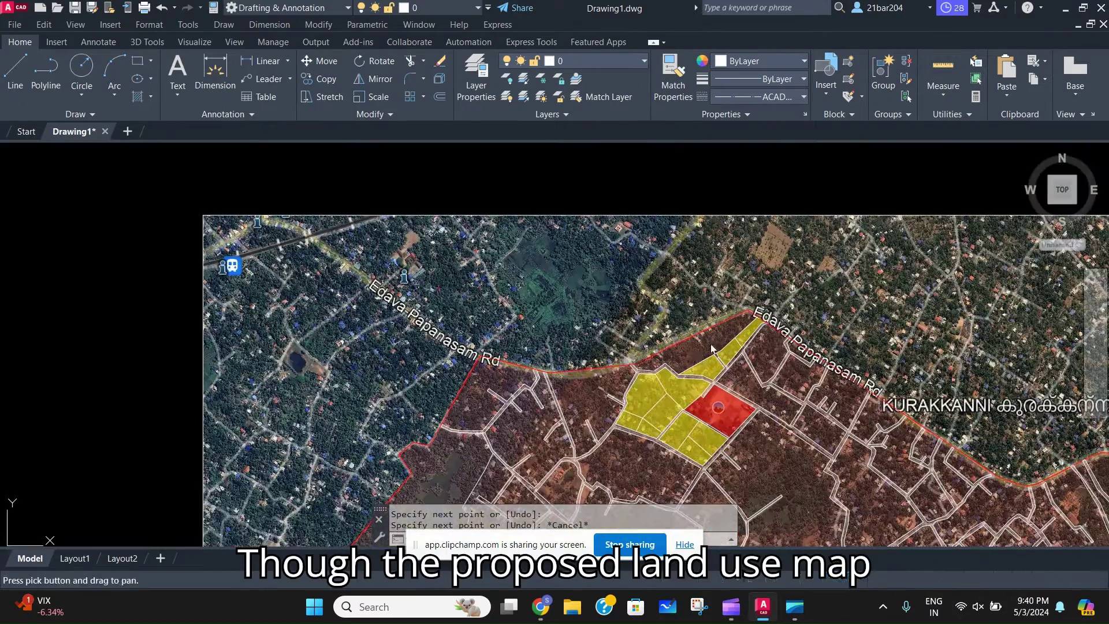
scroll(696, 349, up, 4)
click(696, 348)
click(644, 325)
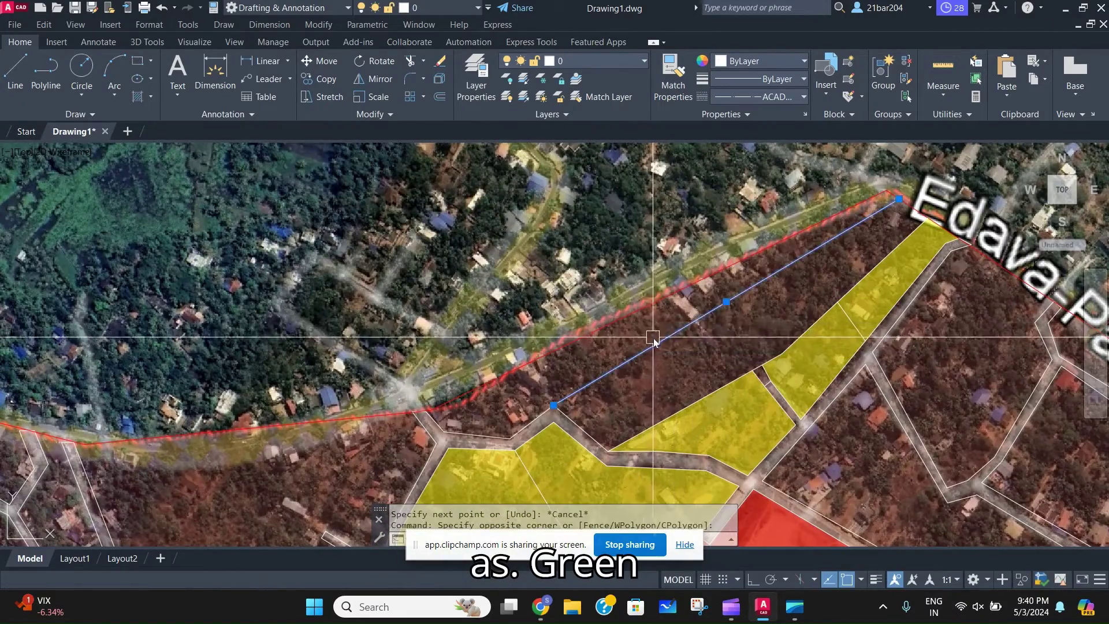
right_click(654, 337)
mouse_move(719, 387)
click(849, 400)
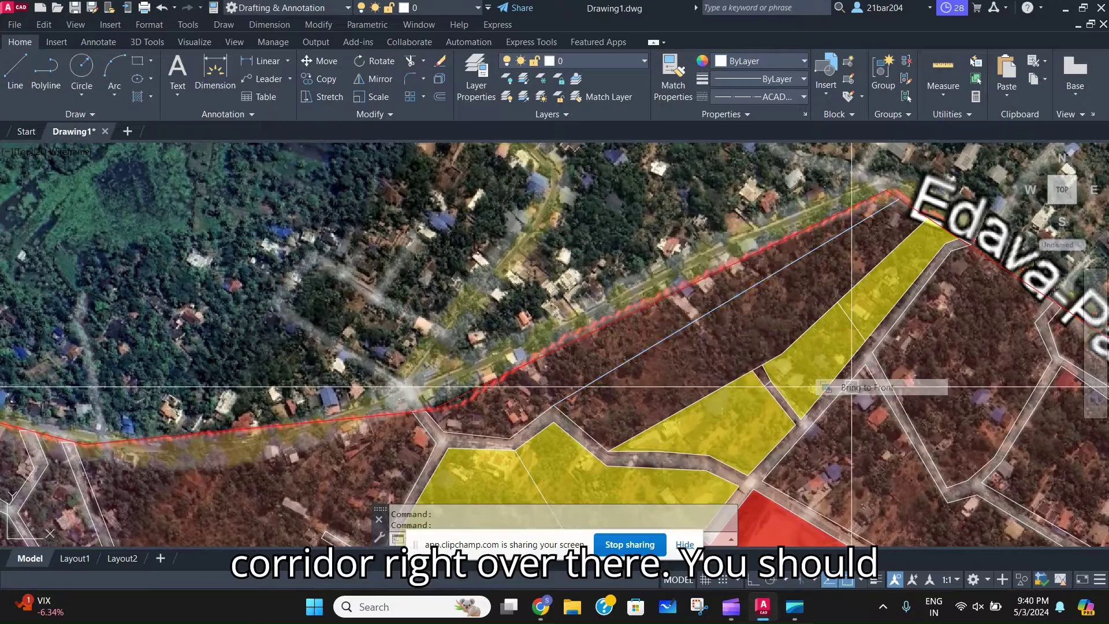
Extend the divider between the two northeastern yellow plots northwest with a line to the corridor line
scroll(718, 241, down, 5)
middle_drag(718, 241, 696, 407)
scroll(695, 272, up, 4)
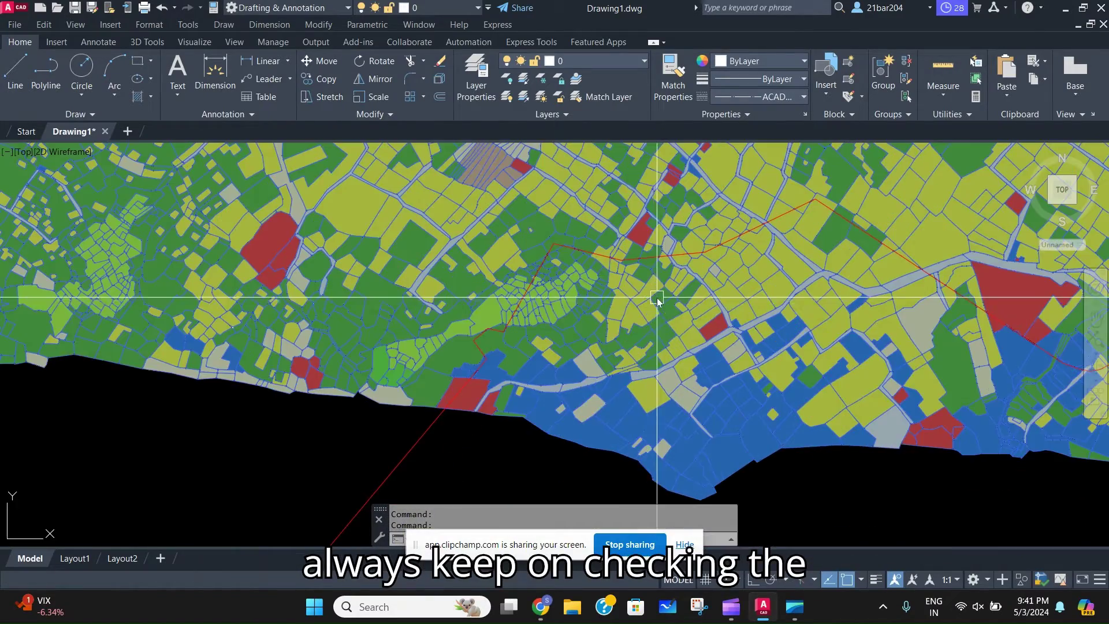
scroll(581, 339, down, 6)
middle_drag(581, 340, 623, 237)
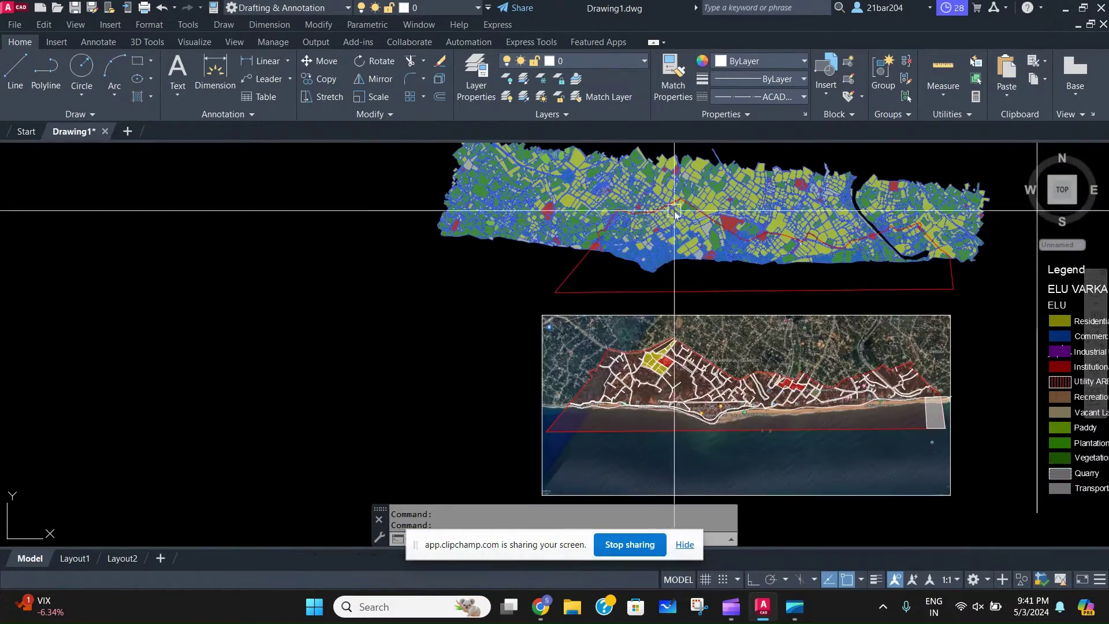
scroll(654, 344, up, 5)
scroll(654, 344, up, 5)
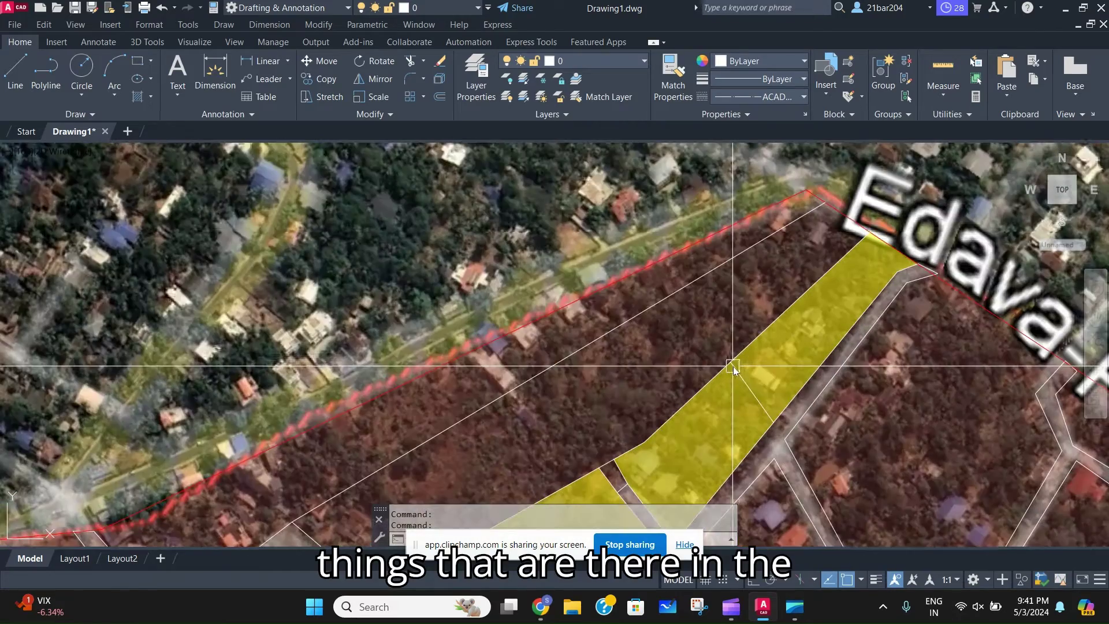
text(l)
key(Return)
click(731, 361)
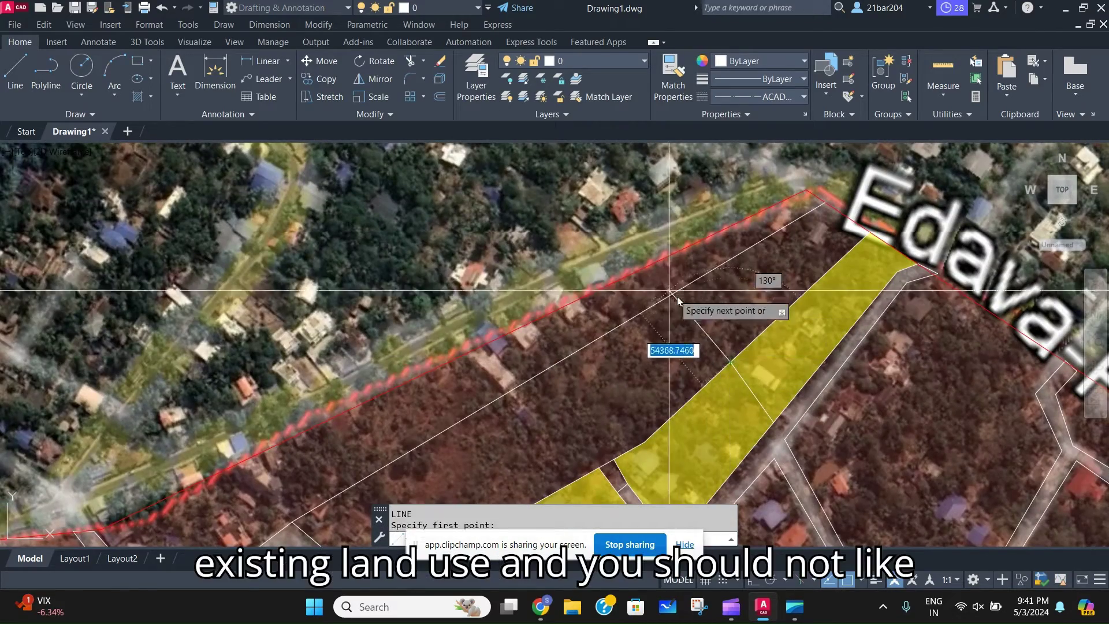
key(Escape)
scroll(416, 425, up, 4)
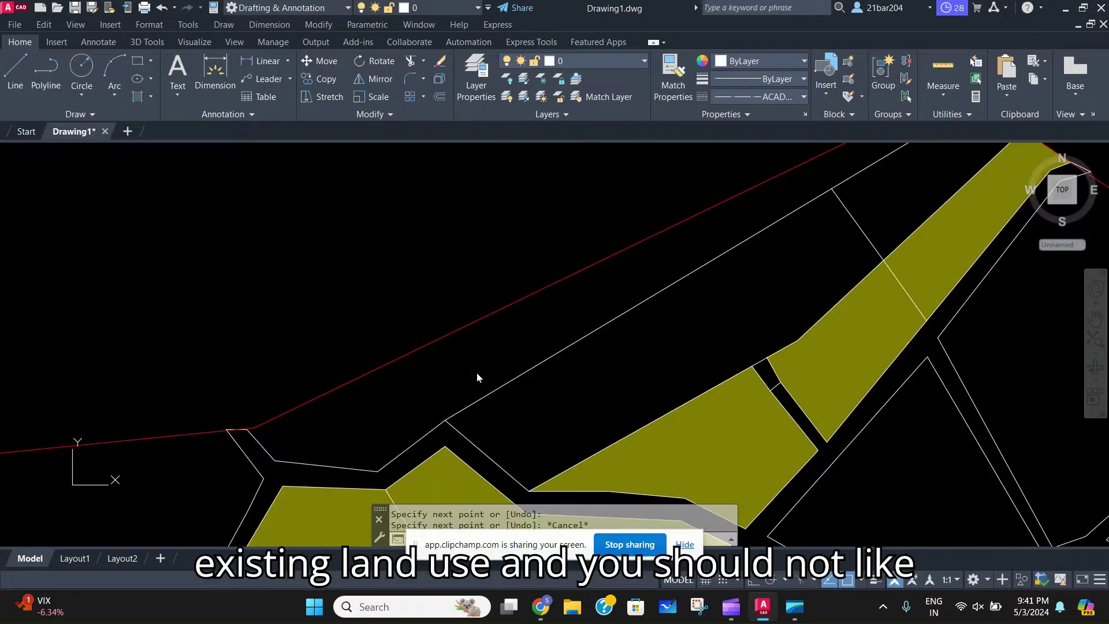
Draw a line from the corridor line's southwestern end at the road corner northwest to the red boundary
text(l)
key(Return)
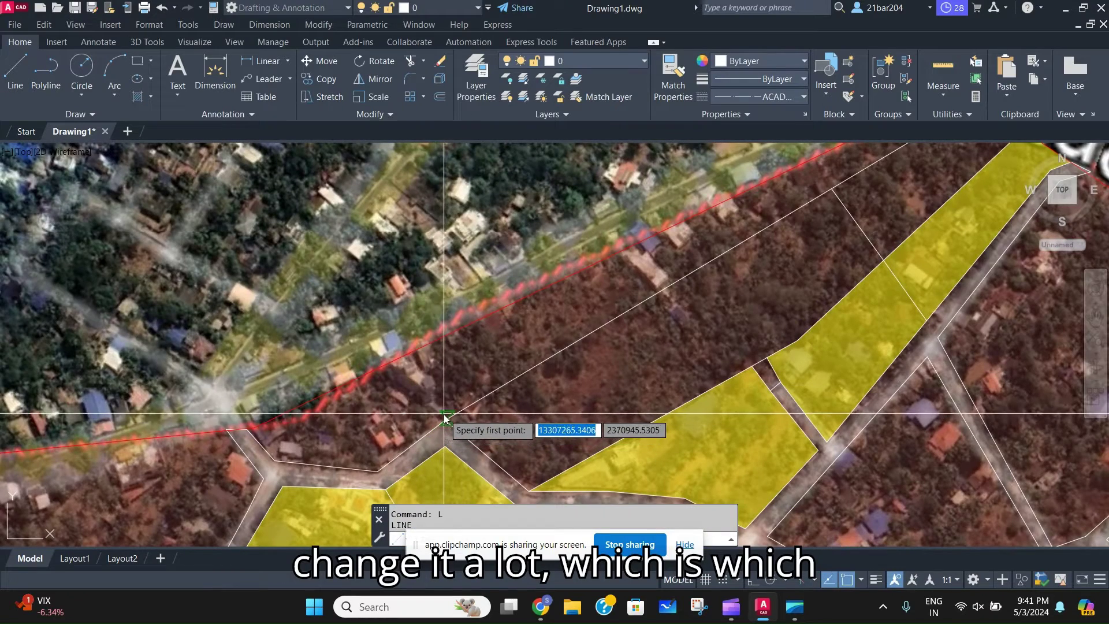
click(407, 355)
key(Escape)
mouse_move(463, 407)
middle_down()
mouse_move(461, 445)
mouse_move(385, 491)
middle_up()
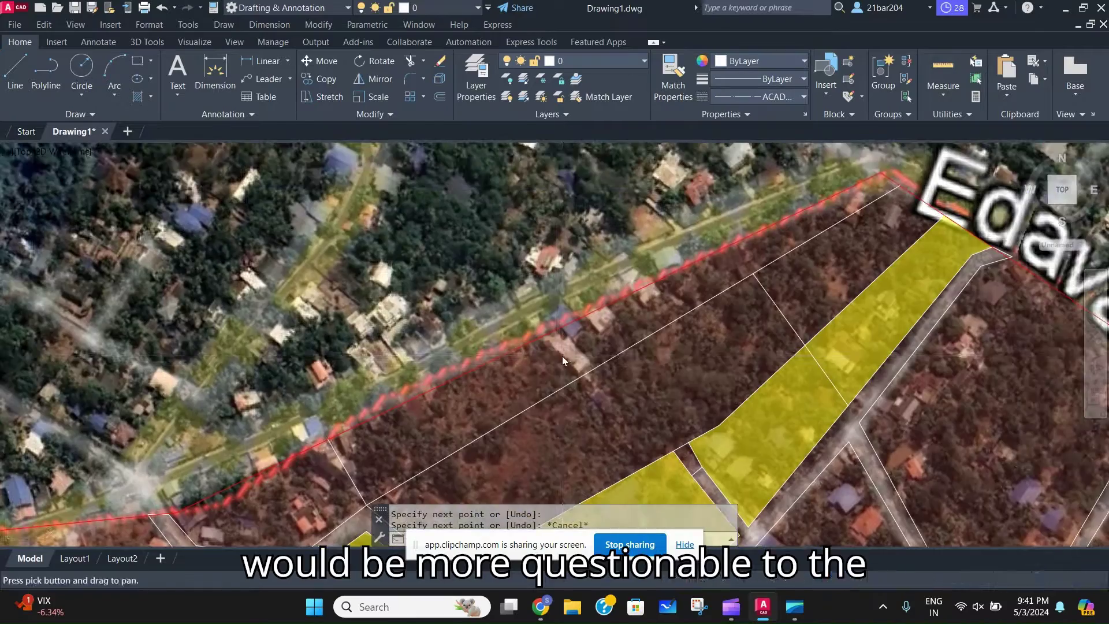
Divide the strip between the corridor line and the red boundary with a short line beside the houses midway along it
text(l)
key(Return)
click(573, 381)
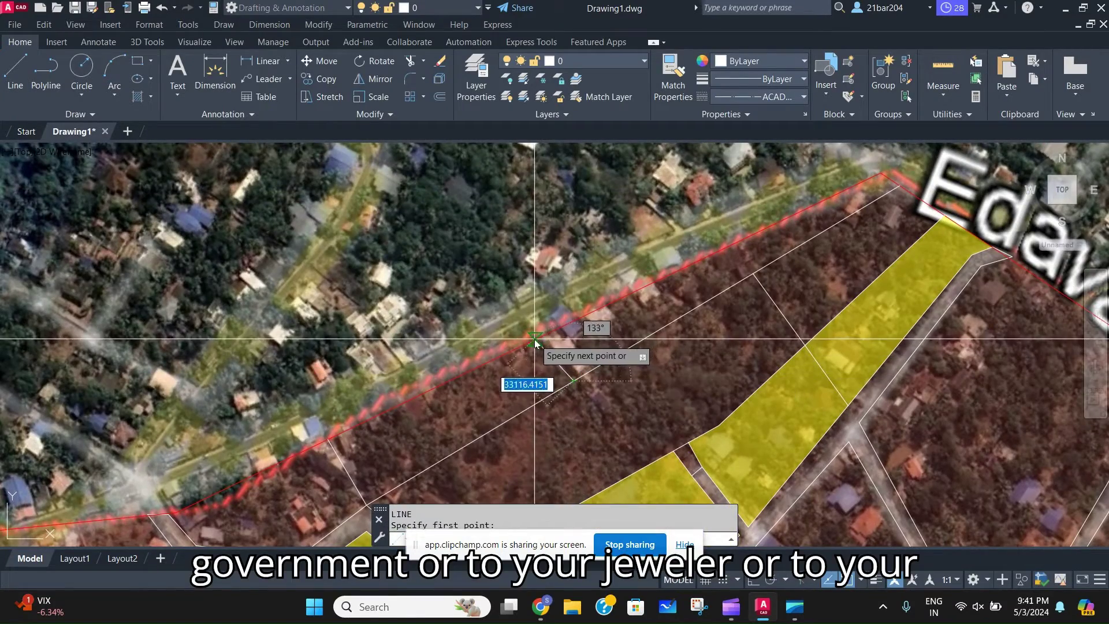
click(535, 339)
key(Escape)
Continue the northeastern plot divider across the boundary strip with a line from the corridor line to the red boundary
scroll(661, 285, down, 1)
text(L)
key(Return)
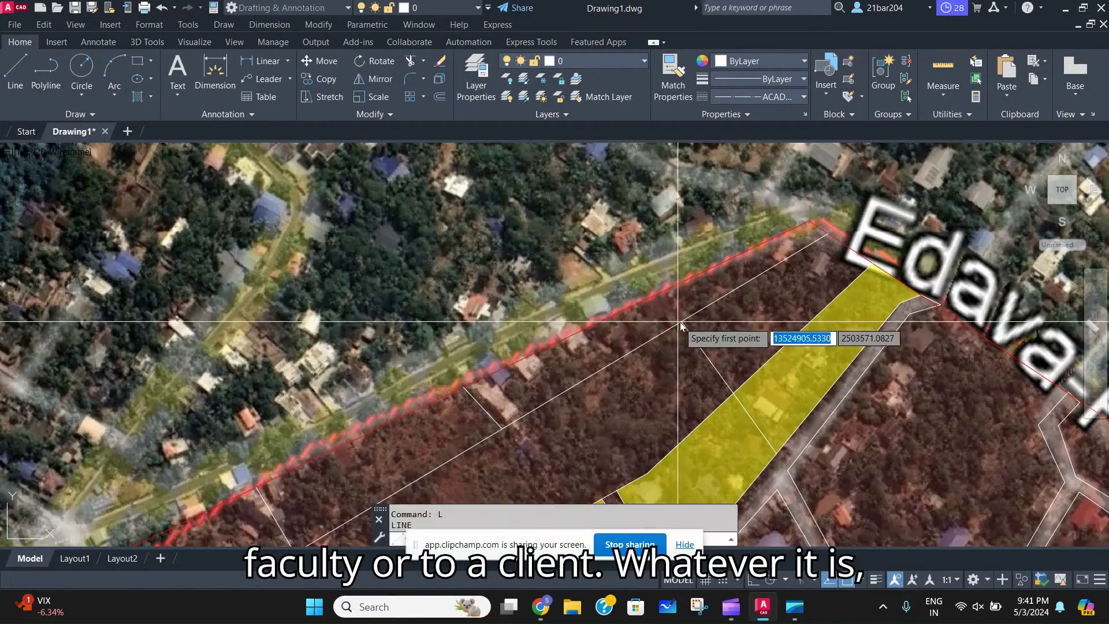
click(681, 322)
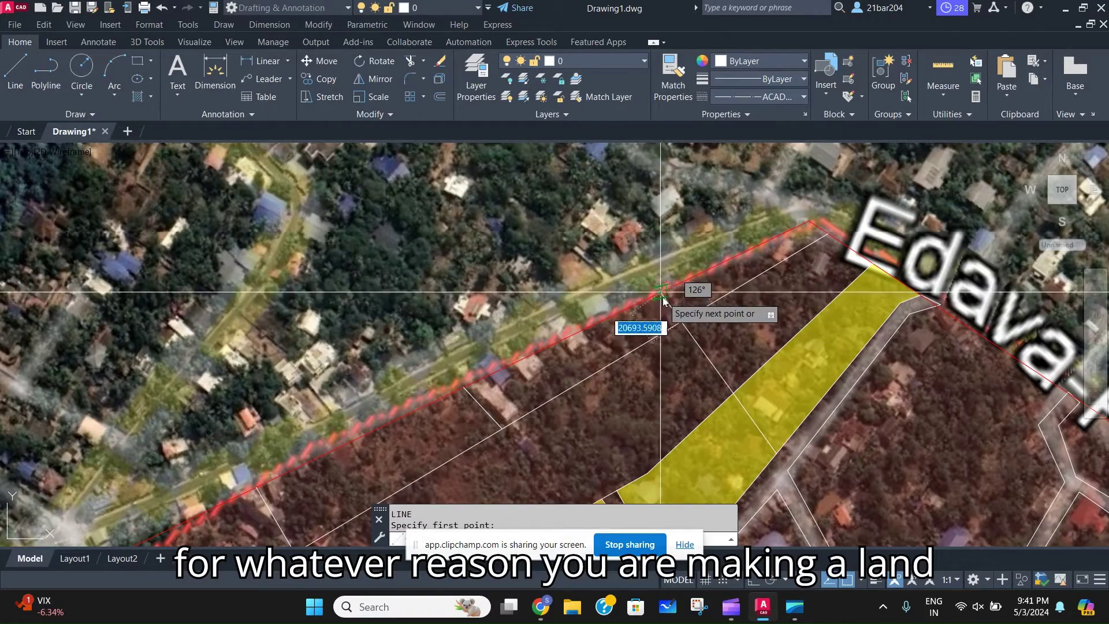
key(Escape)
scroll(608, 359, down, 3)
scroll(598, 372, up, 2)
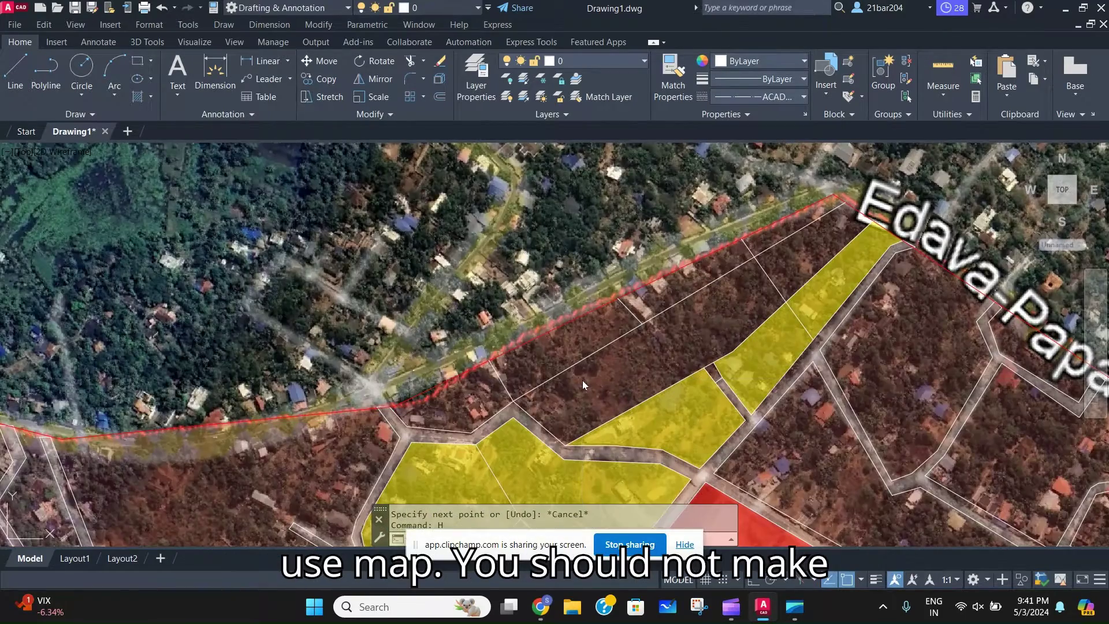
Fill the large parcel southeast of the corridor line and the three boundary-strip parcels southwest of the northeastern divider with the yellow residential hatch
text(H)
key(Return)
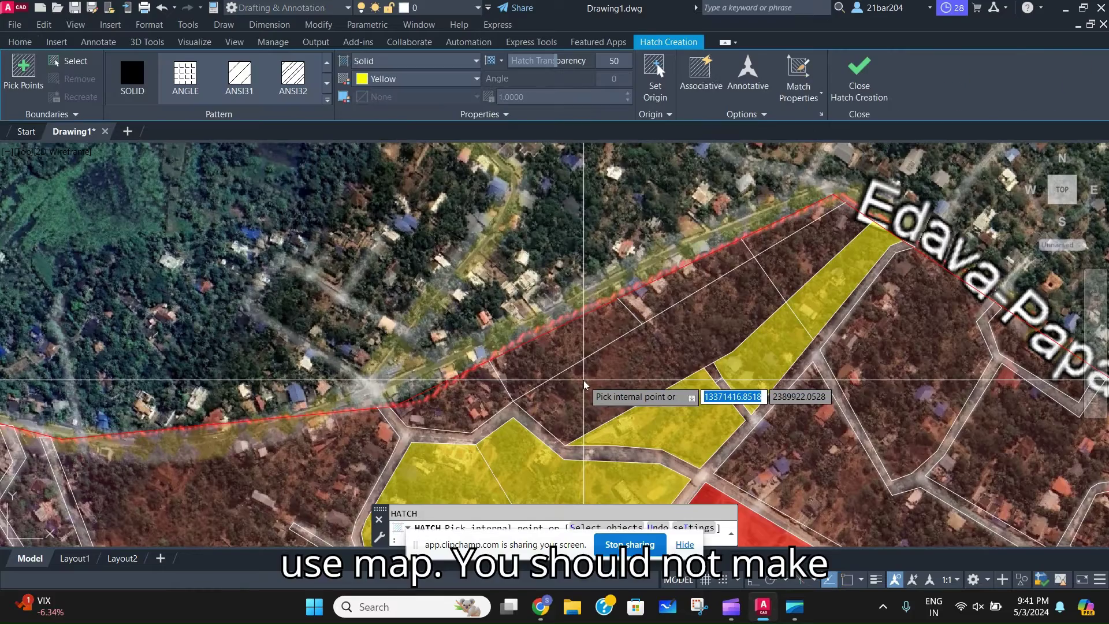
click(618, 364)
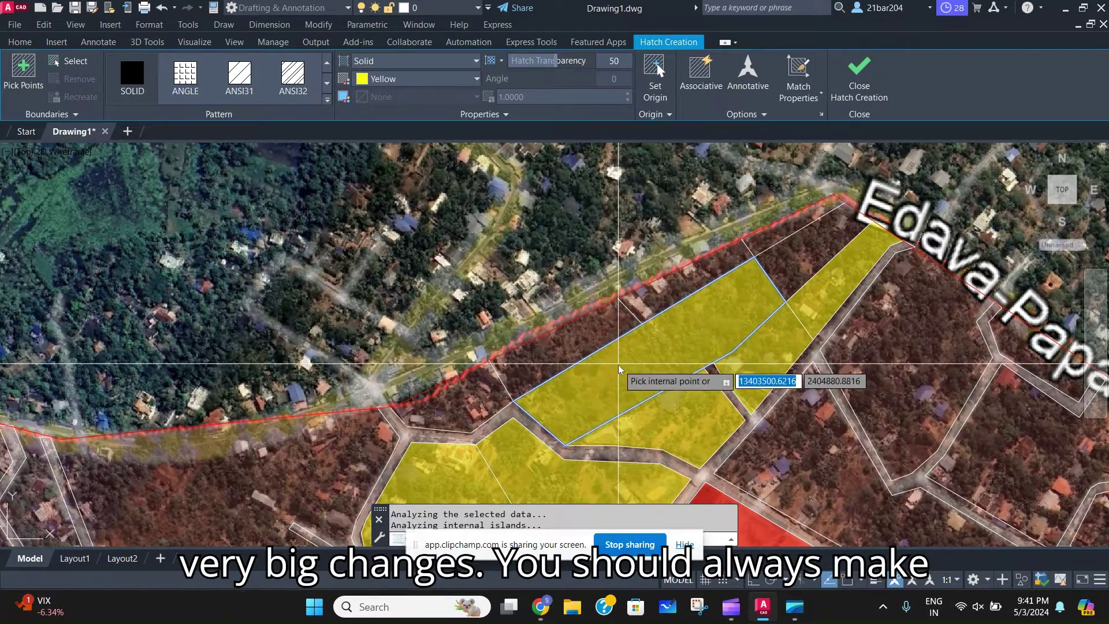
click(658, 284)
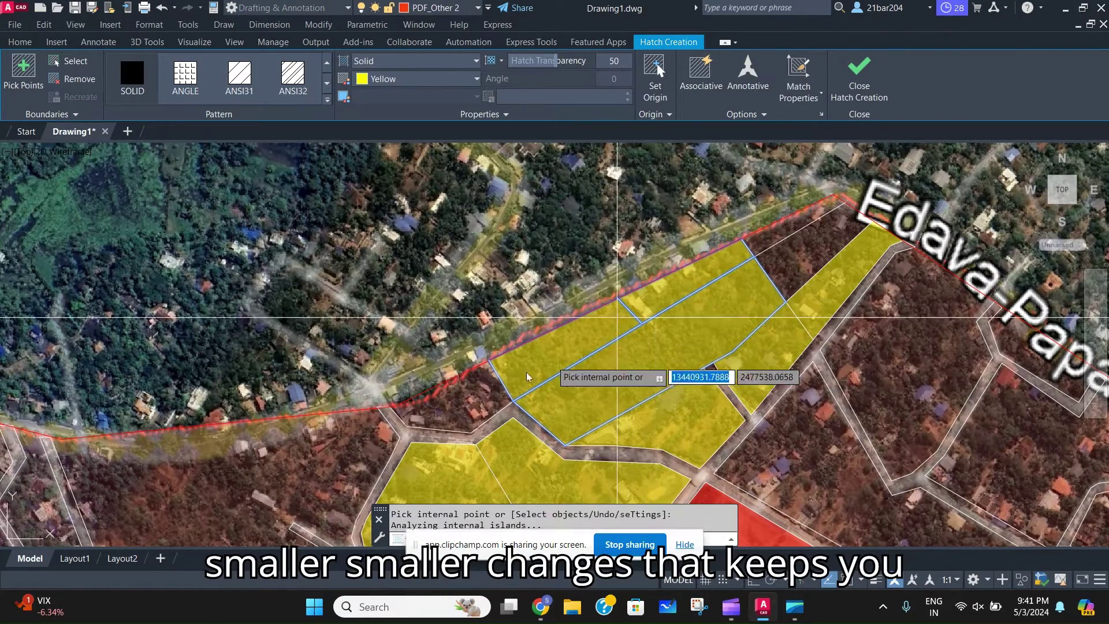
click(465, 396)
middle_drag(781, 245, 653, 320)
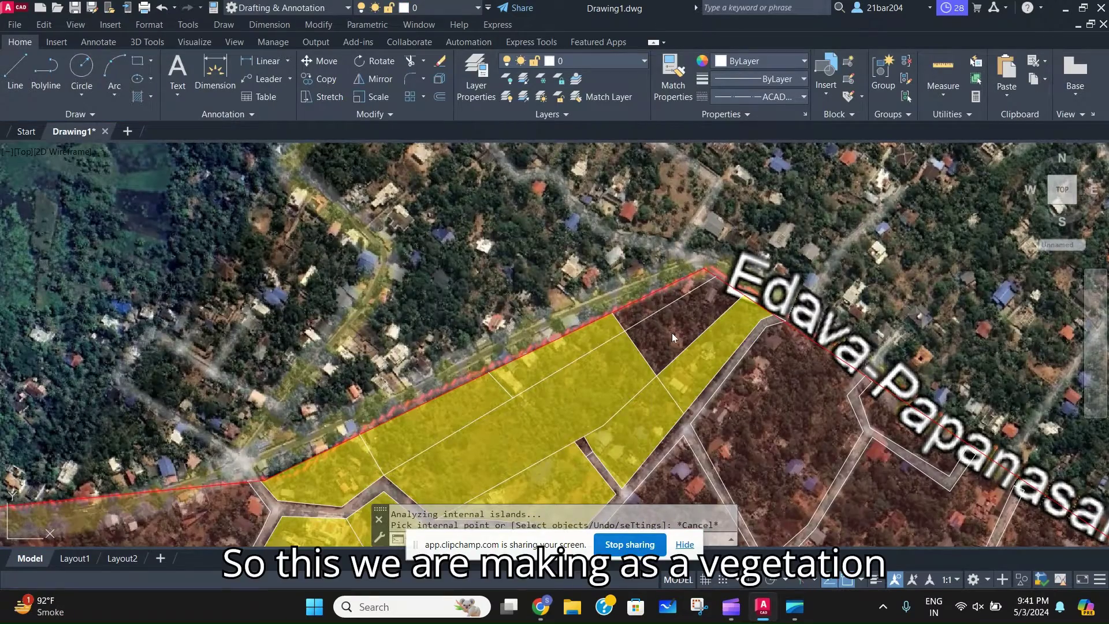
Fill the two parcels at the northern tip with a green hatch matched from the legend's Plantation & Others swatch
key(Return)
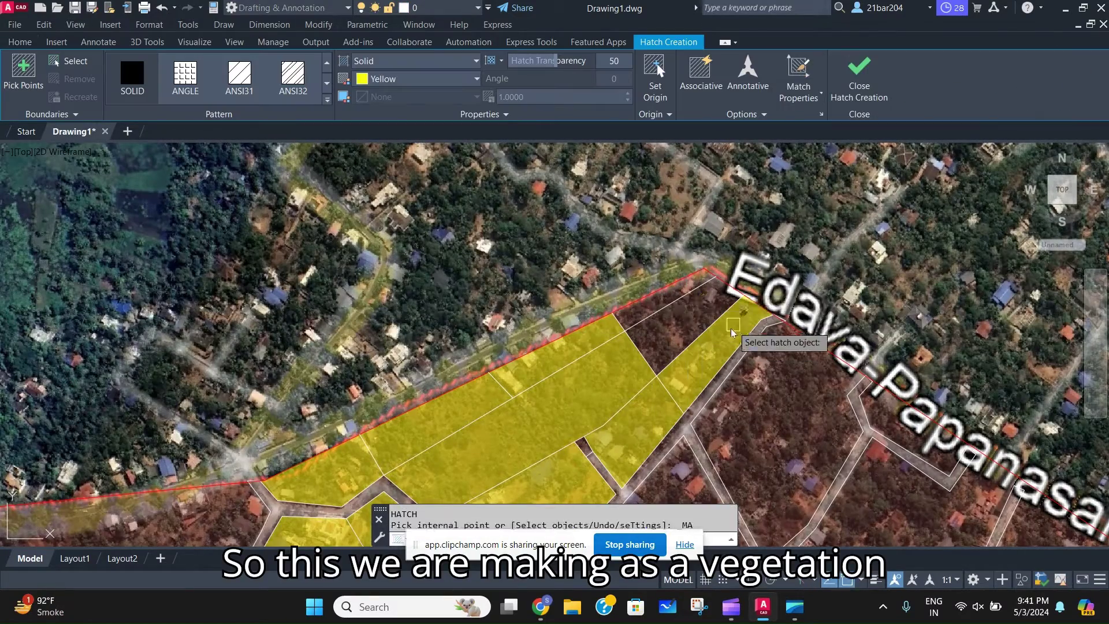
scroll(732, 332, down, 10)
scroll(797, 431, up, 3)
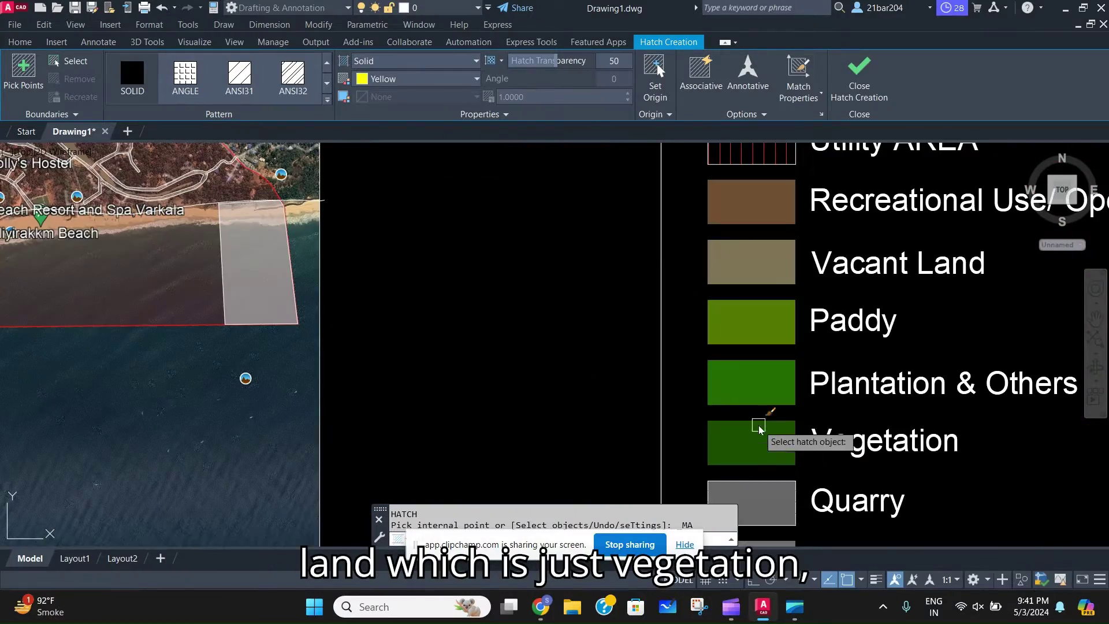
scroll(765, 430, down, 2)
click(764, 405)
scroll(765, 405, down, 3)
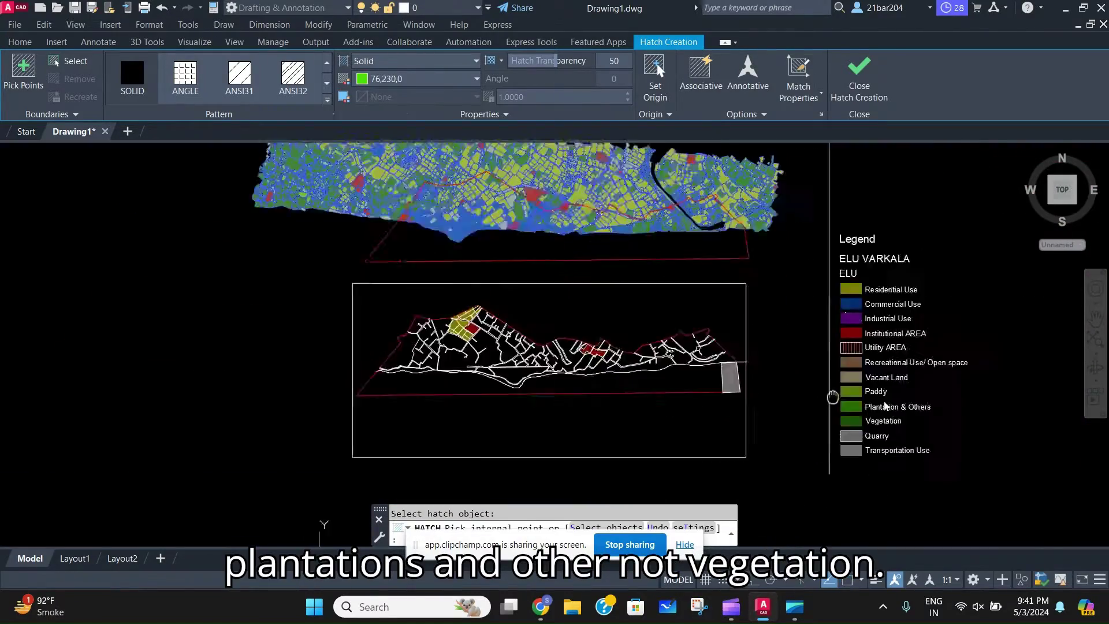
scroll(751, 335, up, 8)
scroll(771, 313, up, 4)
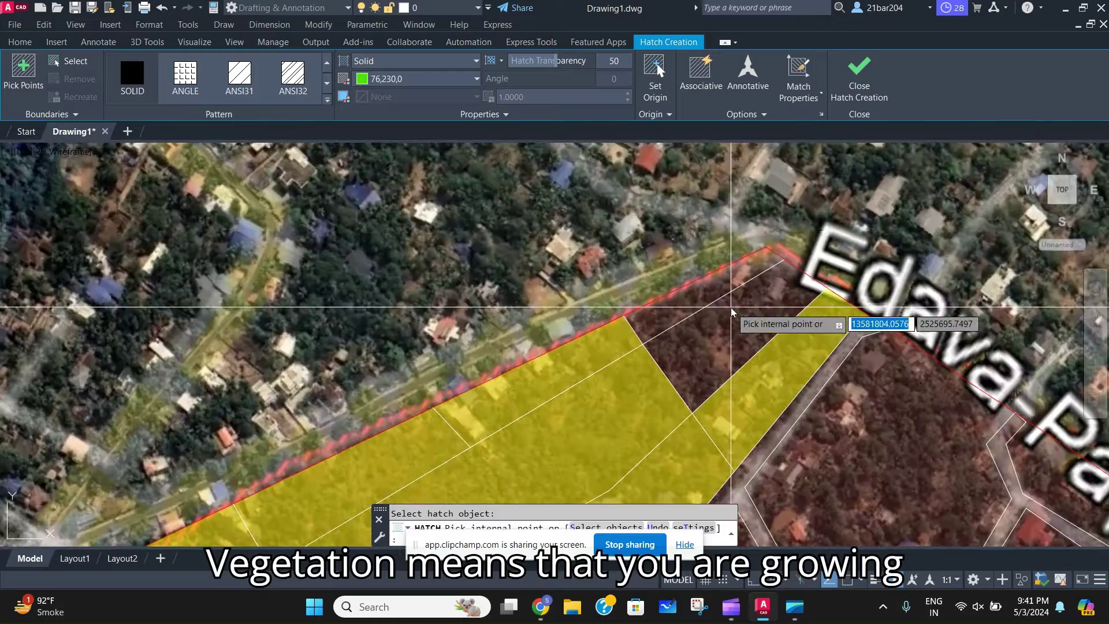
click(728, 306)
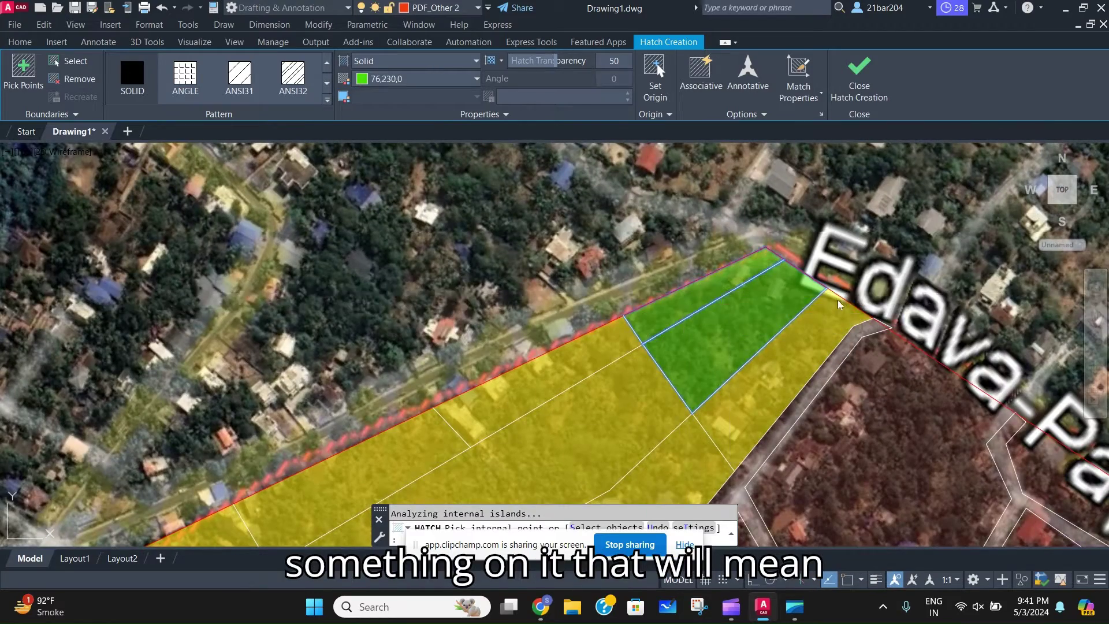
key(Escape)
Examine the satellite image around the hatched plots and the unhatched blocks to the east for farmland
scroll(838, 306, down, 3)
middle_drag(819, 405, 704, 306)
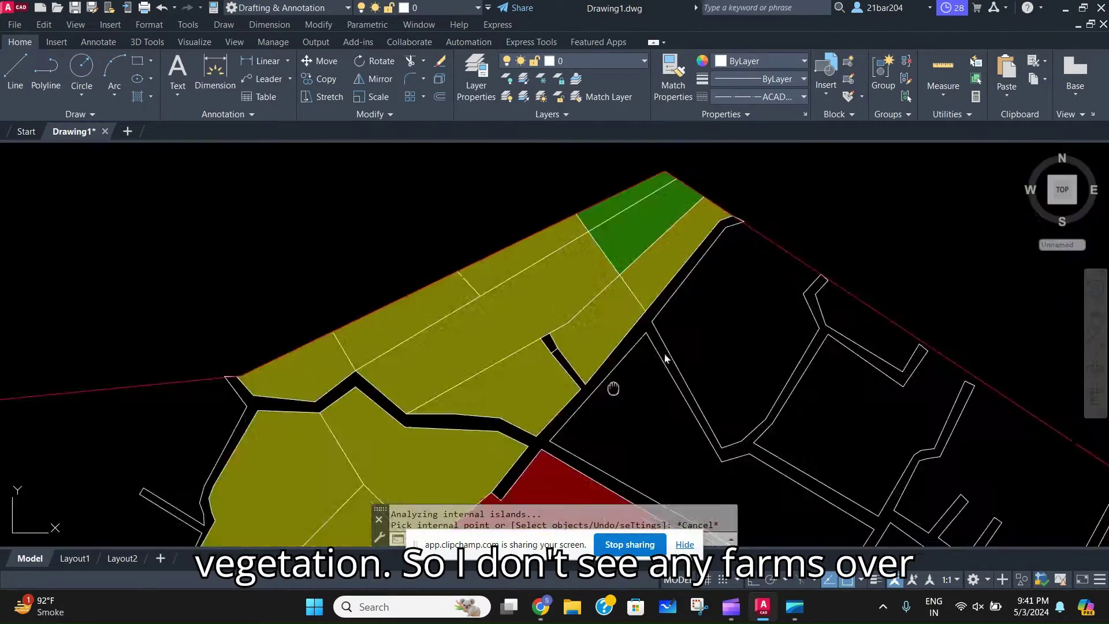
middle_drag(664, 359, 976, 249)
mouse_move(656, 391)
middle_down()
mouse_move(760, 334)
mouse_move(655, 376)
middle_up()
scroll(758, 335, down, 4)
scroll(851, 305, up, 2)
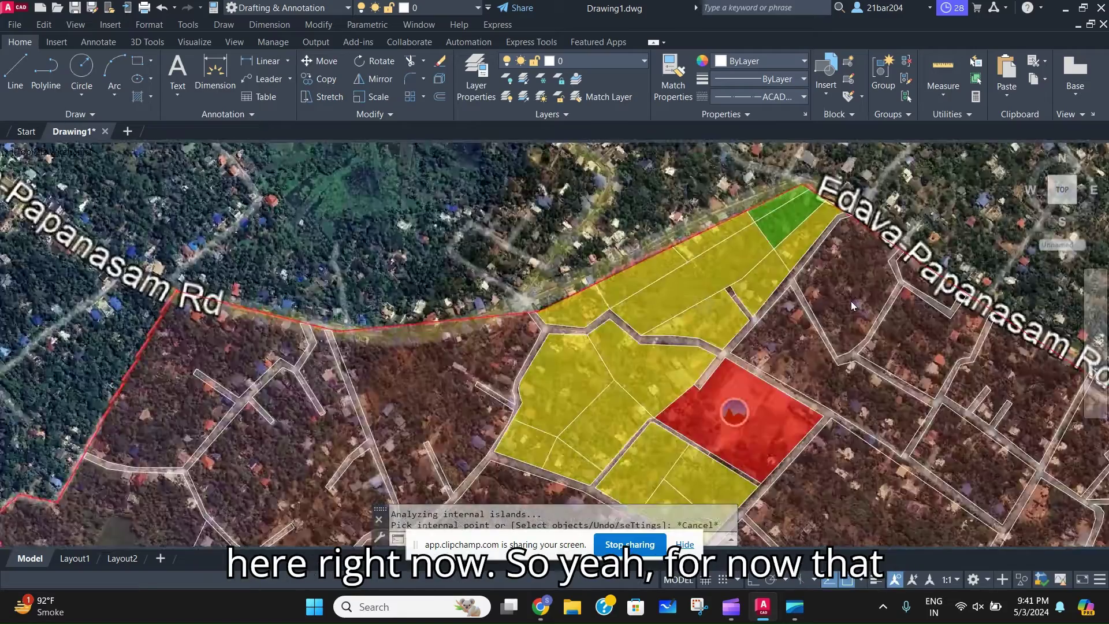
scroll(851, 302, up, 2)
middle_drag(851, 302, 741, 373)
scroll(809, 326, up, 2)
scroll(752, 324, down, 4)
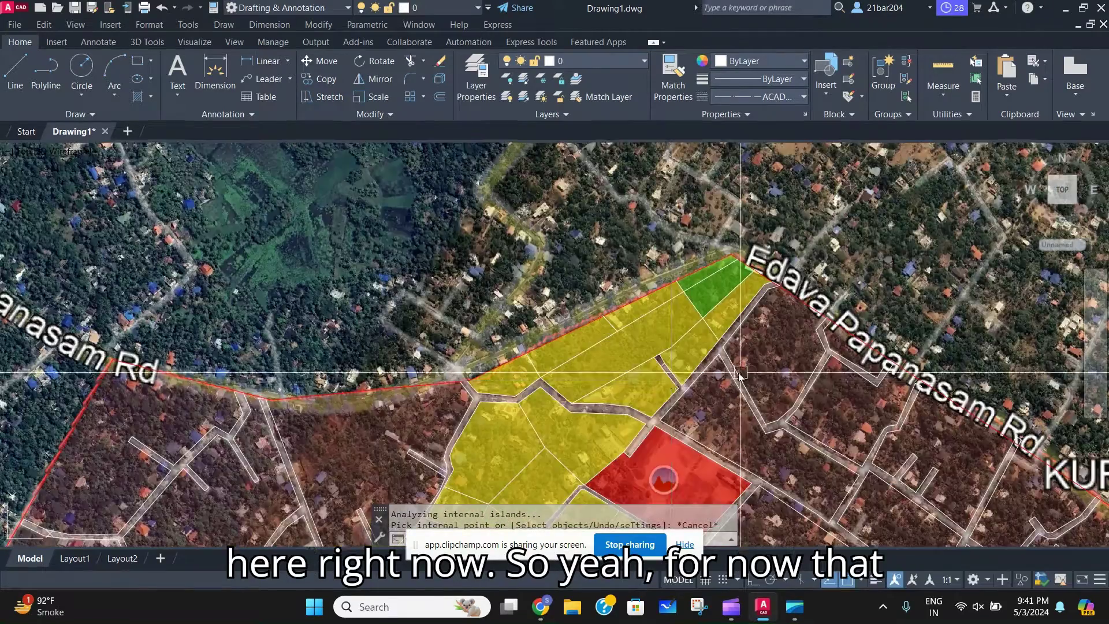
Fill the small parcel at the end of the dead-end branch road with the yellow residential hatch matched from the neighbouring plot
scroll(658, 347, up, 5)
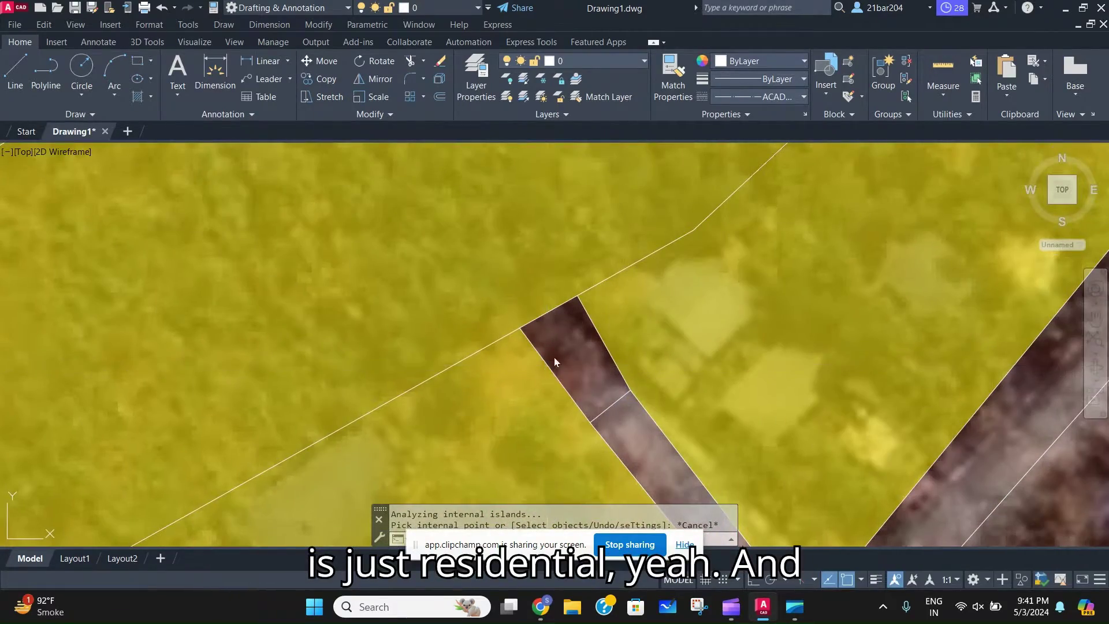
key(Return)
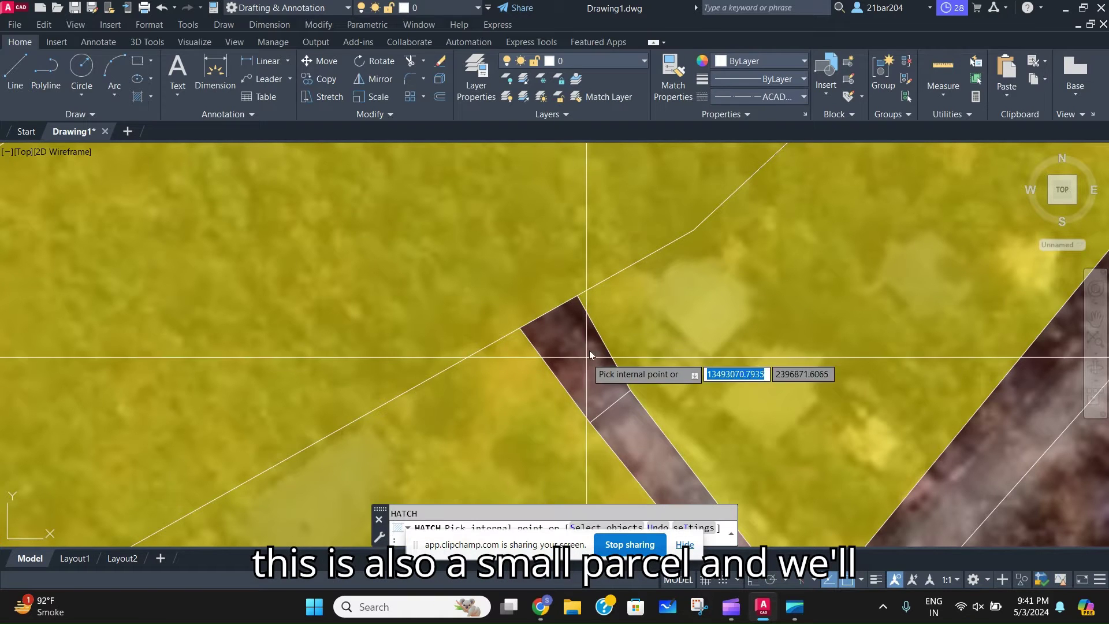
click(745, 268)
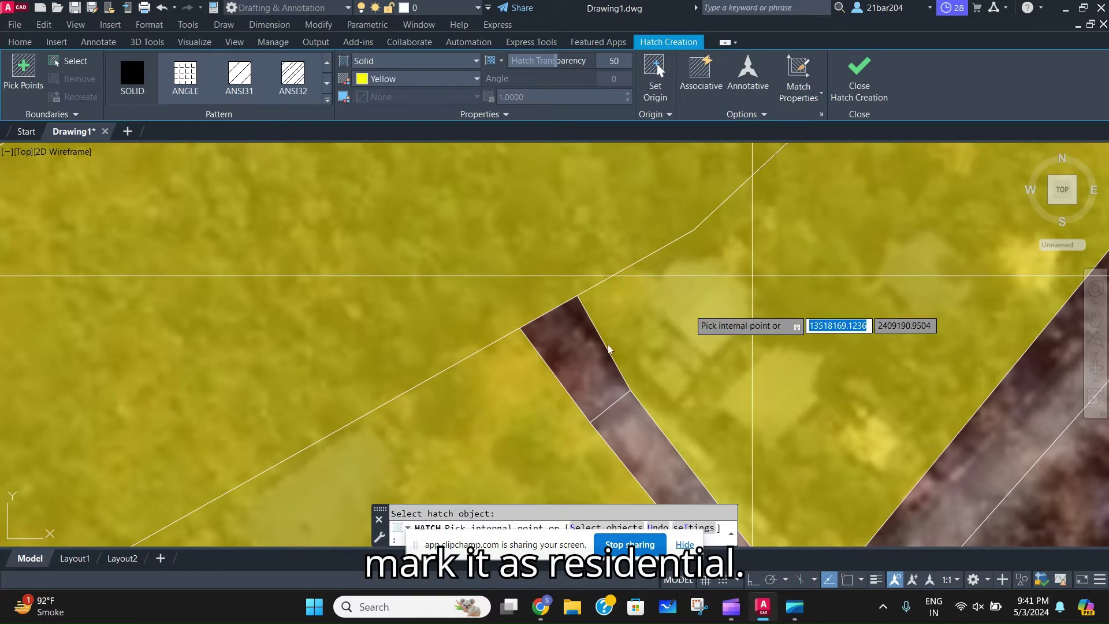
click(584, 364)
scroll(754, 289, down, 2)
key(Escape)
scroll(812, 280, down, 5)
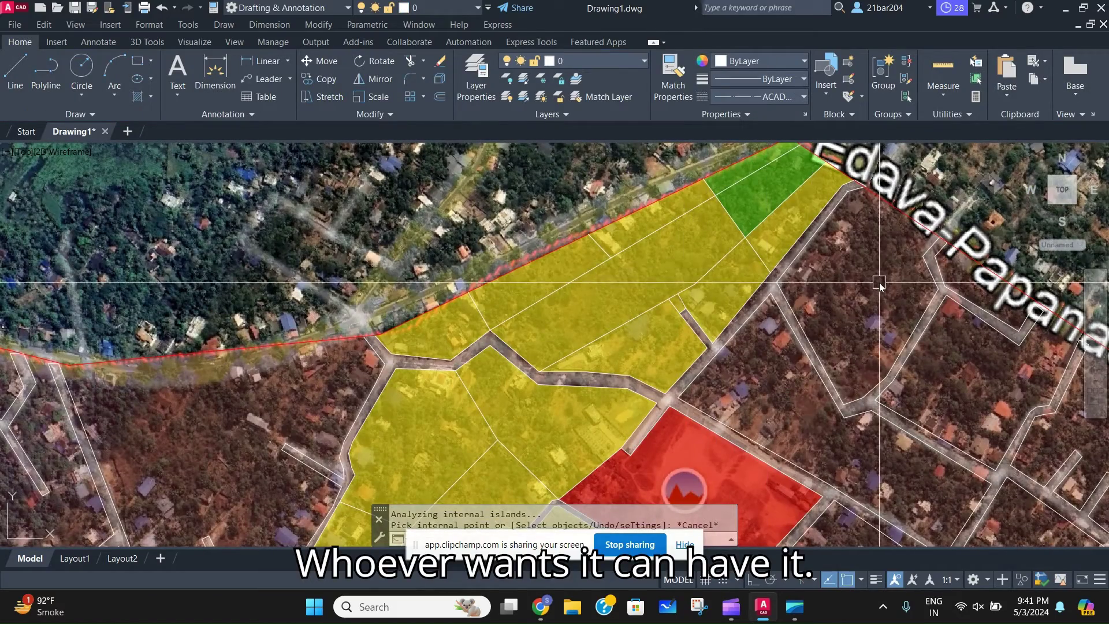
Compare the unhatched blocks east of the red institutional plot with the same area on the existing land use map
scroll(801, 369, down, 2)
mouse_move(800, 369)
middle_down()
mouse_move(699, 369)
mouse_move(702, 316)
middle_up()
scroll(701, 371, up, 2)
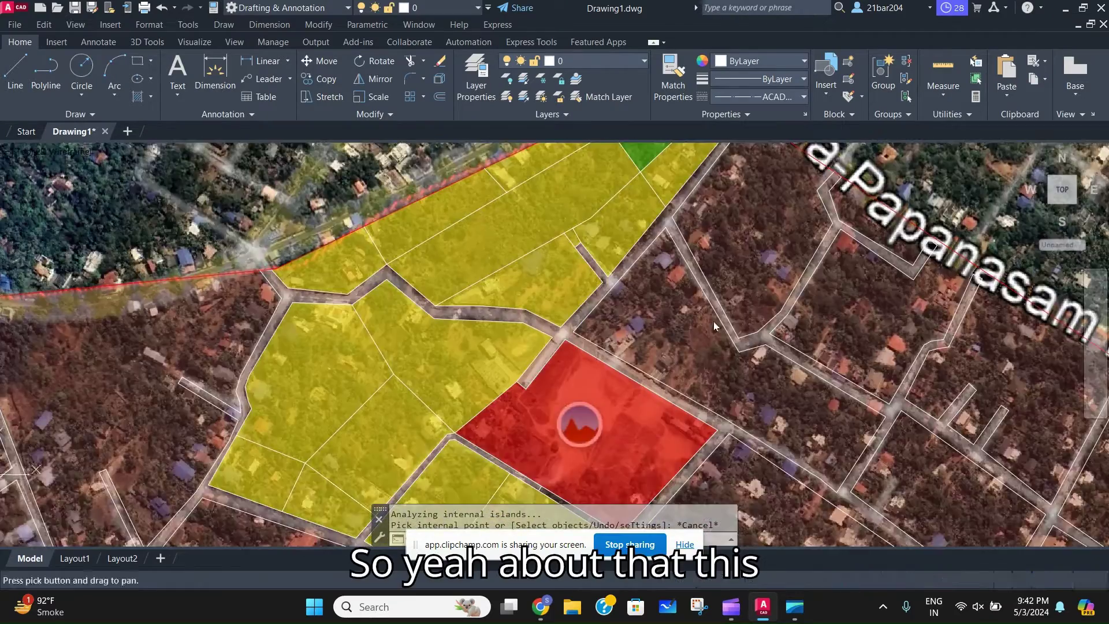
scroll(898, 332, down, 2)
middle_drag(899, 332, 868, 325)
scroll(867, 329, up, 4)
scroll(844, 286, down, 6)
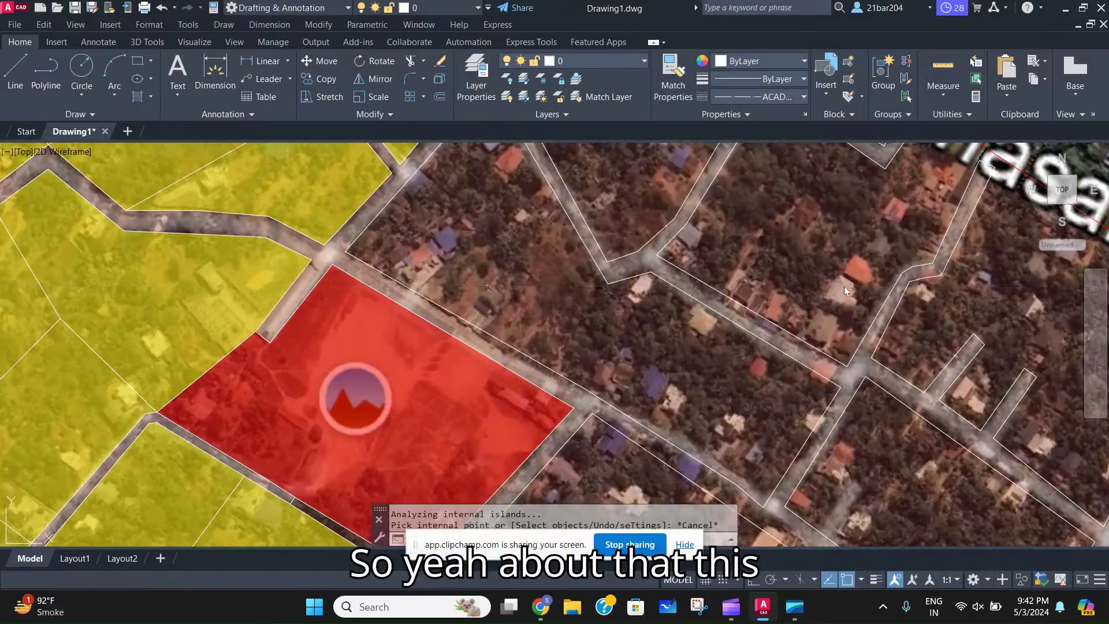
scroll(701, 235, up, 6)
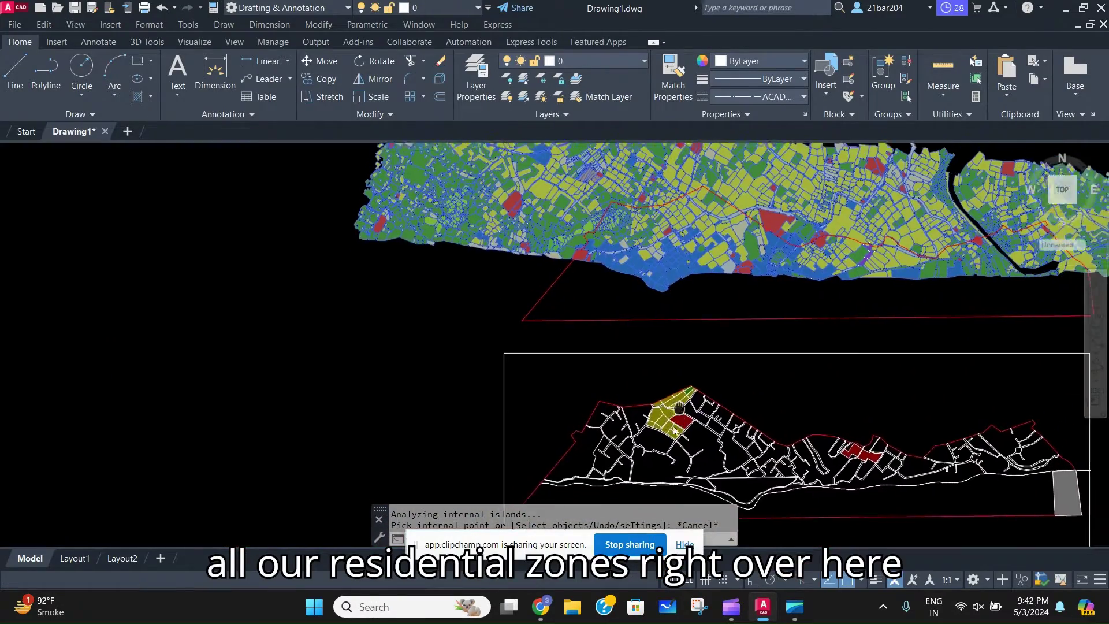
scroll(696, 318, up, 1)
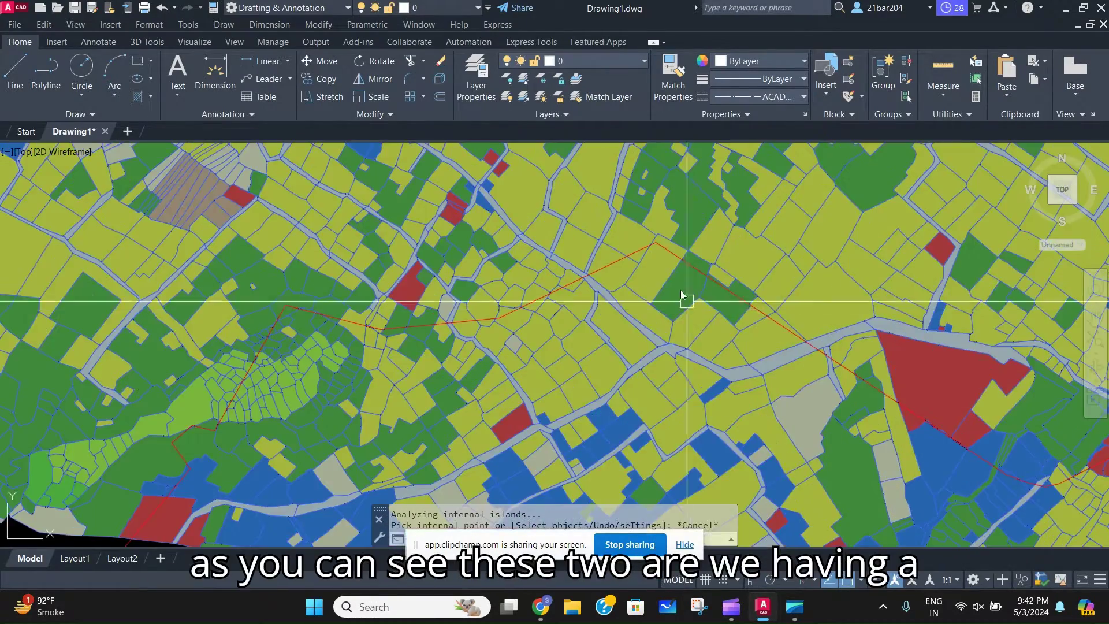
scroll(688, 300, down, 7)
scroll(663, 354, up, 6)
scroll(654, 404, up, 6)
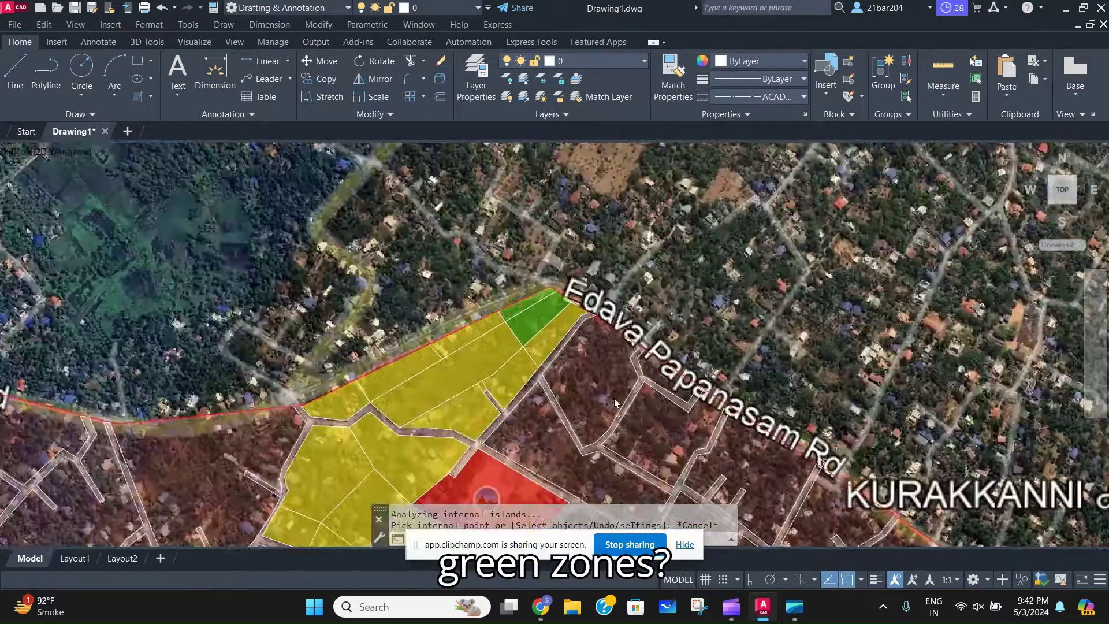
Outline the wooded parcel against the boundary along Edava-Papanasam Rd with connected lines on its three inner sides, in the block east of the hatched plots
scroll(613, 285, down, 4)
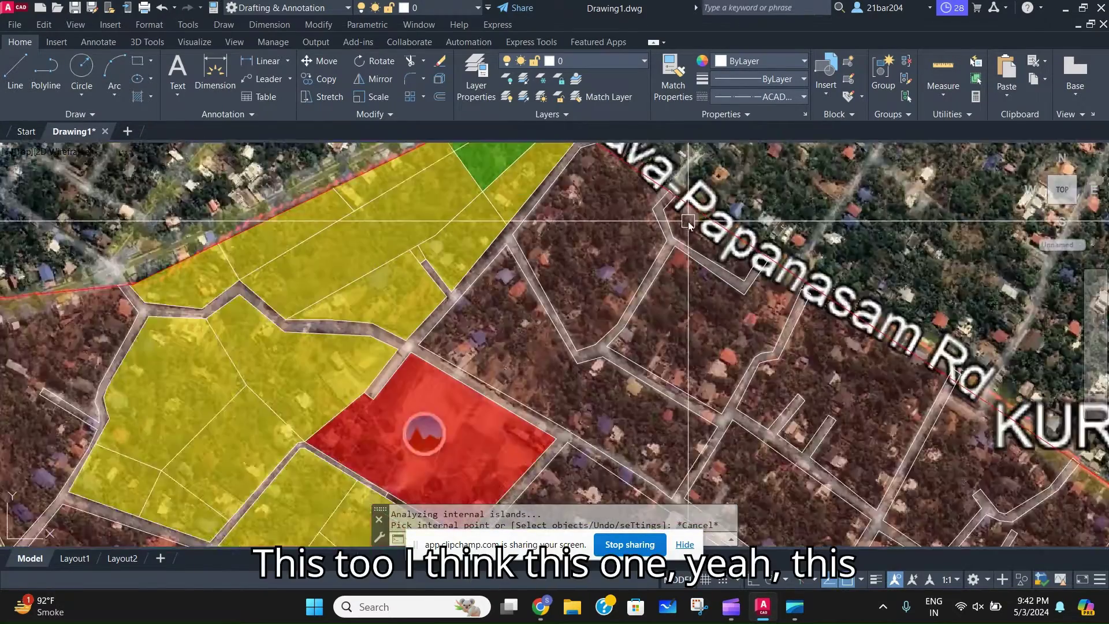
scroll(625, 254, up, 2)
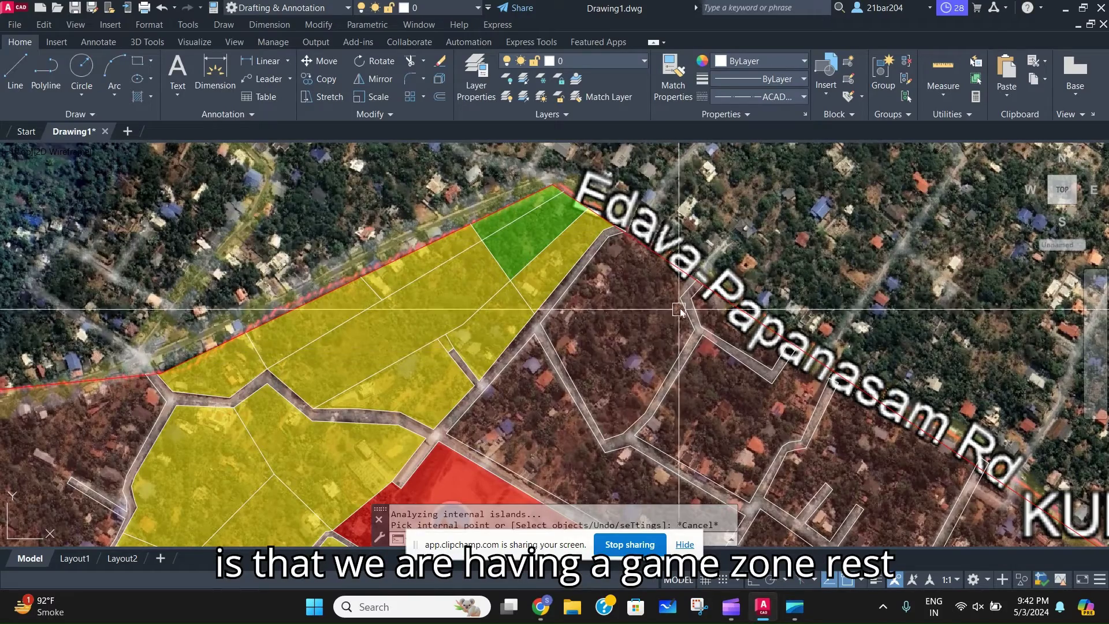
scroll(676, 306, up, 2)
scroll(678, 268, up, 3)
text(L)
key(Return)
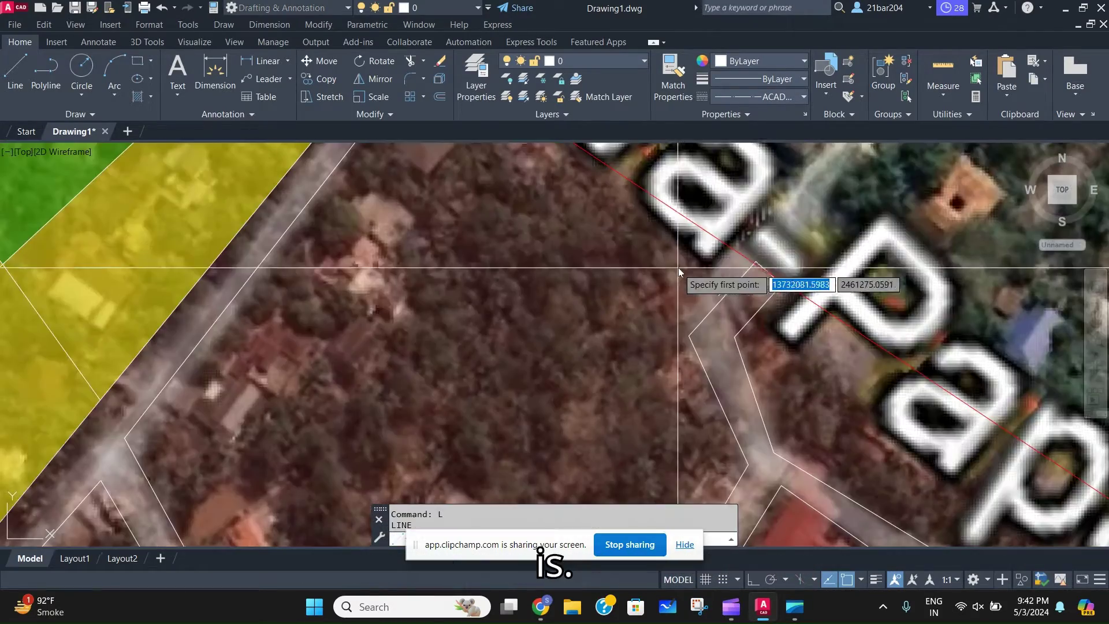
click(721, 249)
scroll(577, 382, down, 2)
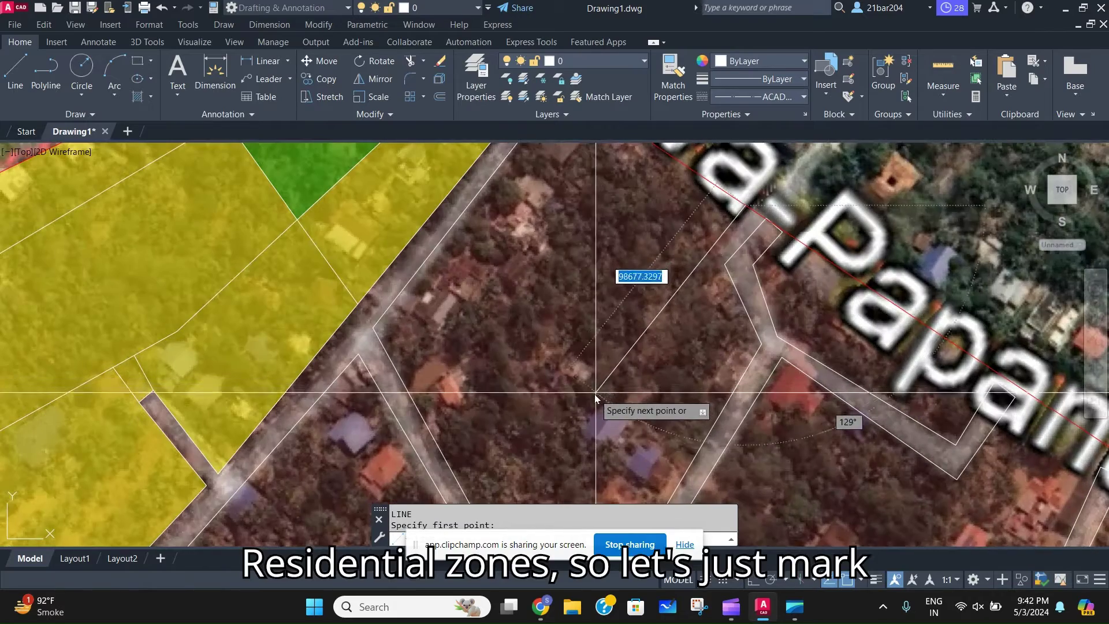
click(595, 397)
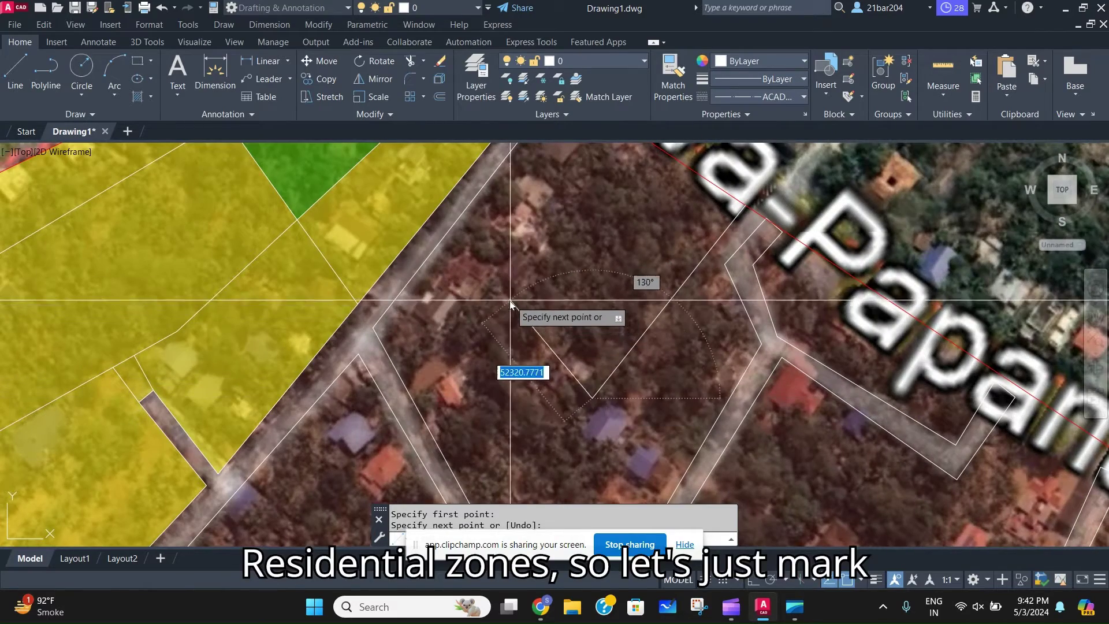
click(491, 307)
middle_drag(564, 226, 537, 315)
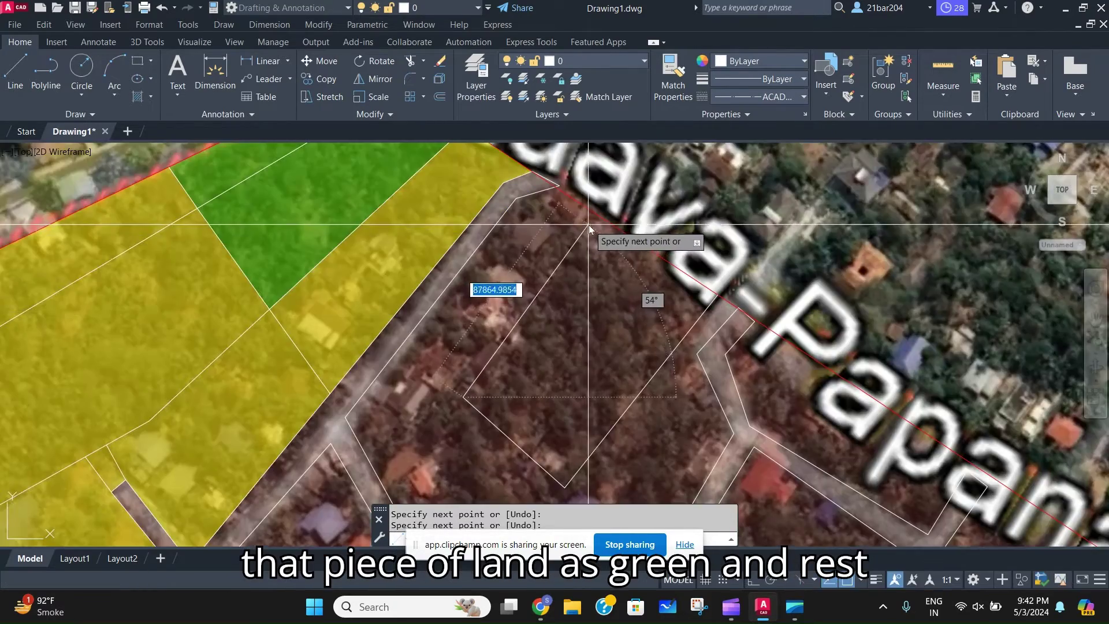
middle_drag(395, 400, 407, 339)
key(Escape)
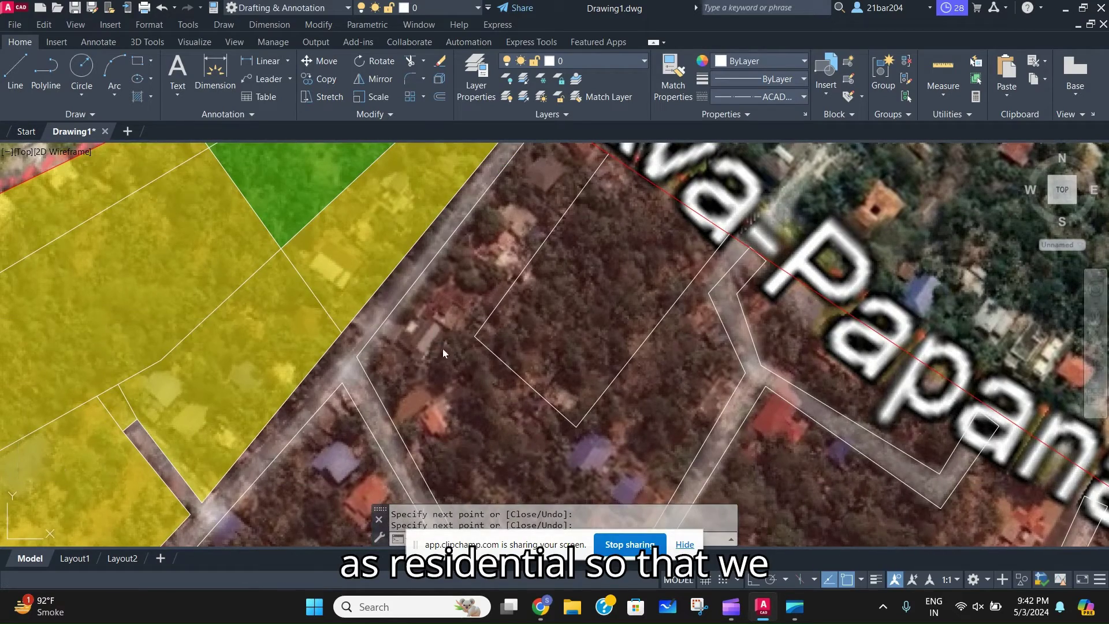
Draw lines from the wooded parcel's two inner corners to the roads on either side, dividing the rest of the block into plots
text(l)
key(Return)
click(474, 336)
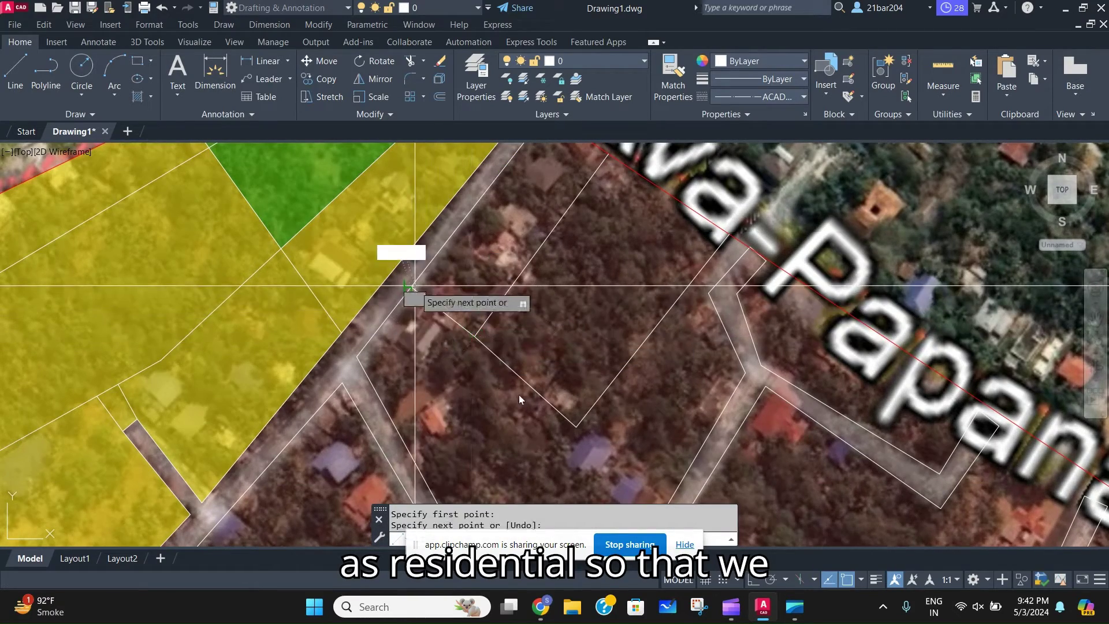
middle_drag(518, 394, 471, 327)
key(Return)
key(Return)
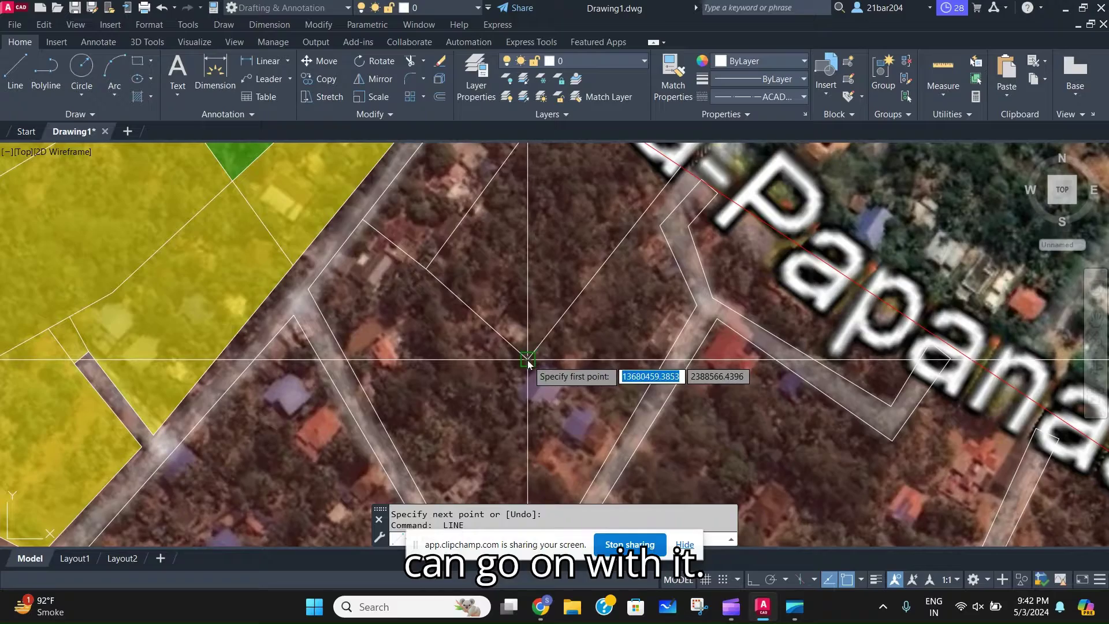
click(528, 359)
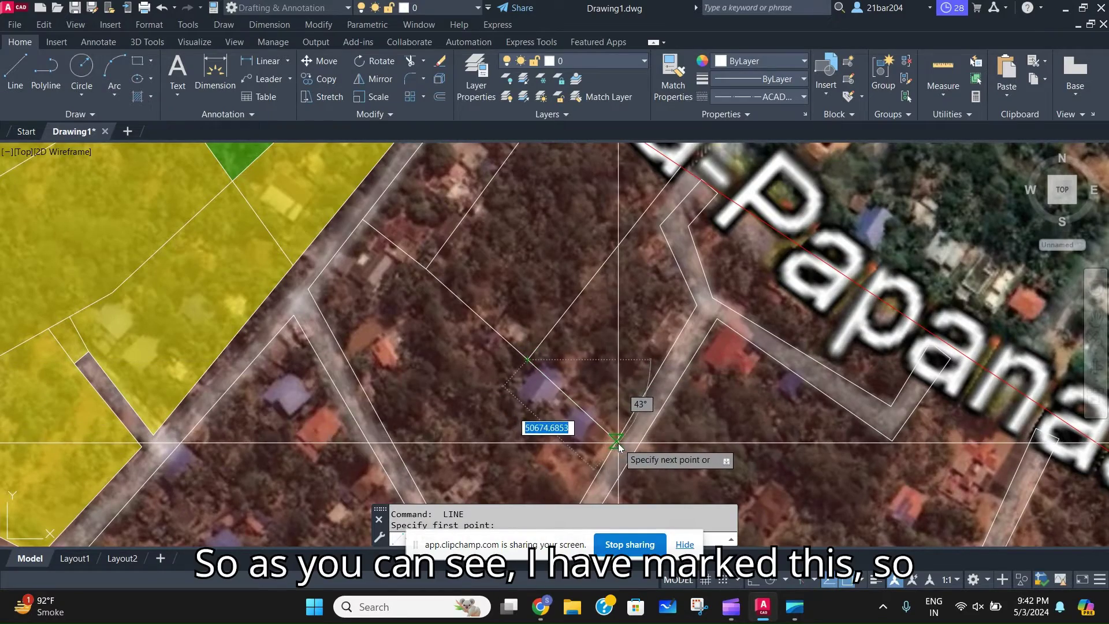
scroll(578, 375, down, 5)
scroll(544, 334, up, 4)
key(Escape)
Fill the outlined wooded parcel with the same green plantation hatch as the parcels at the northern tip
text(H)
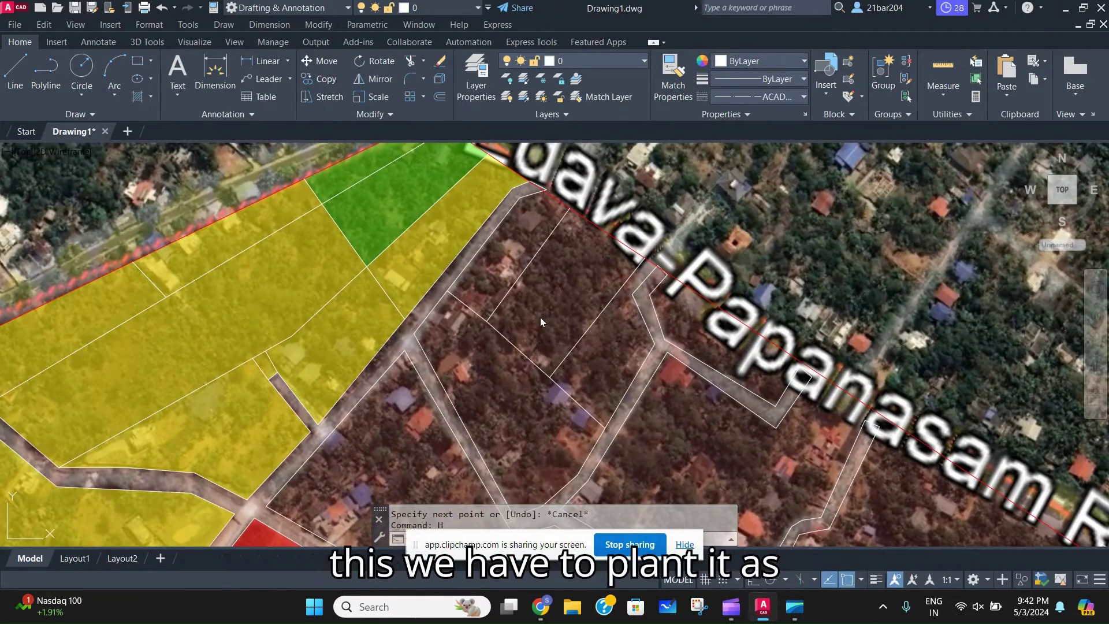
key(Return)
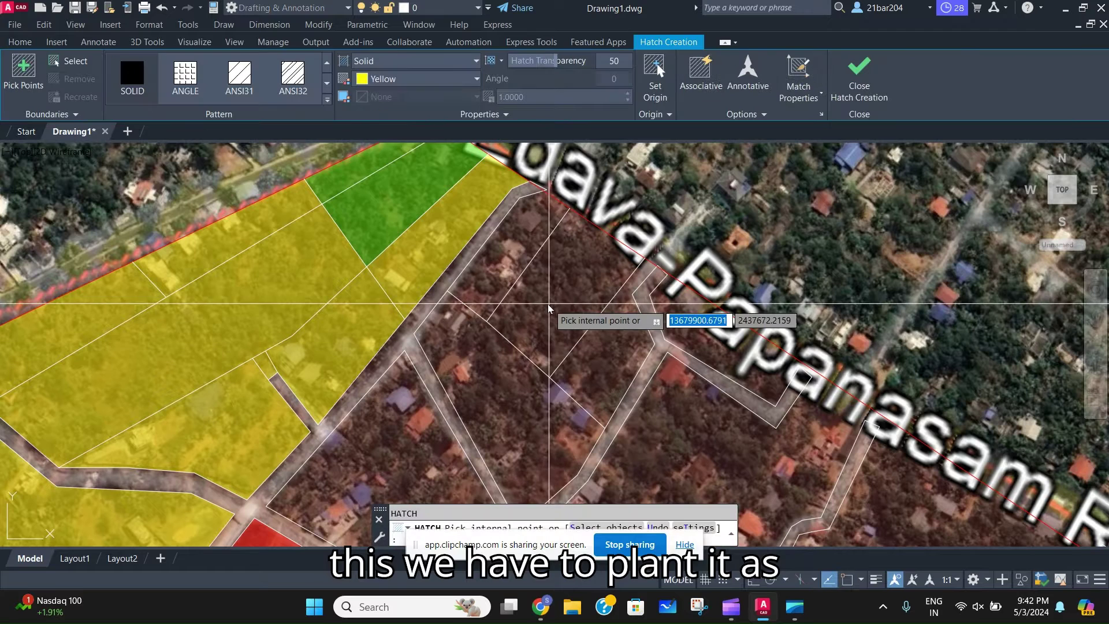
click(578, 341)
key(Escape)
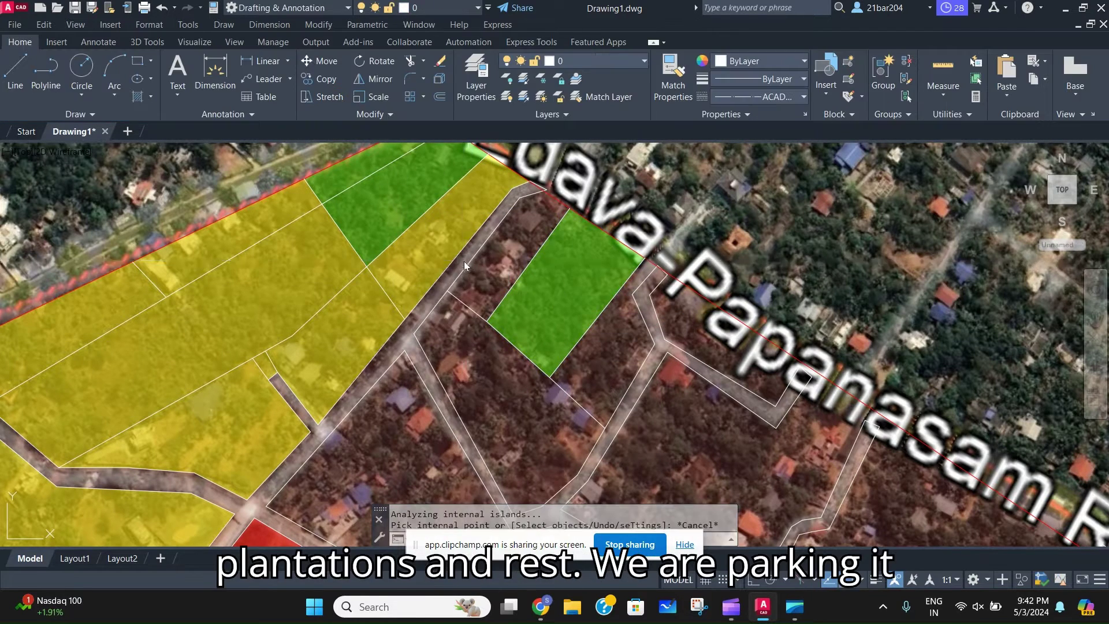
Fill the three remaining plots around the green parcel with the yellow residential hatch matched from the plot across the road
text(h)
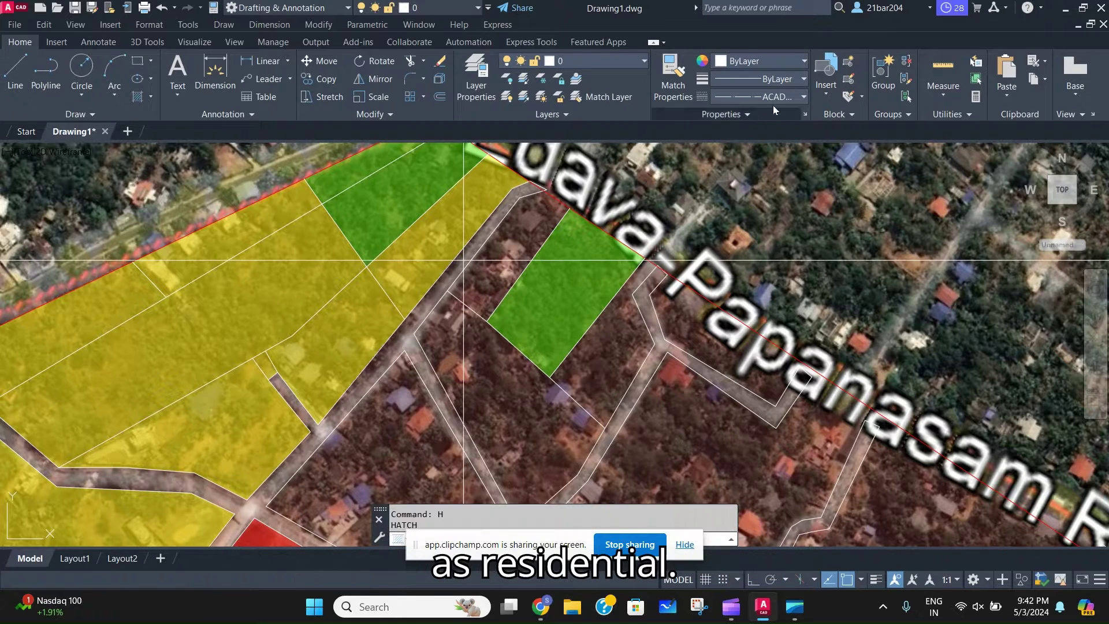
key(Return)
click(447, 229)
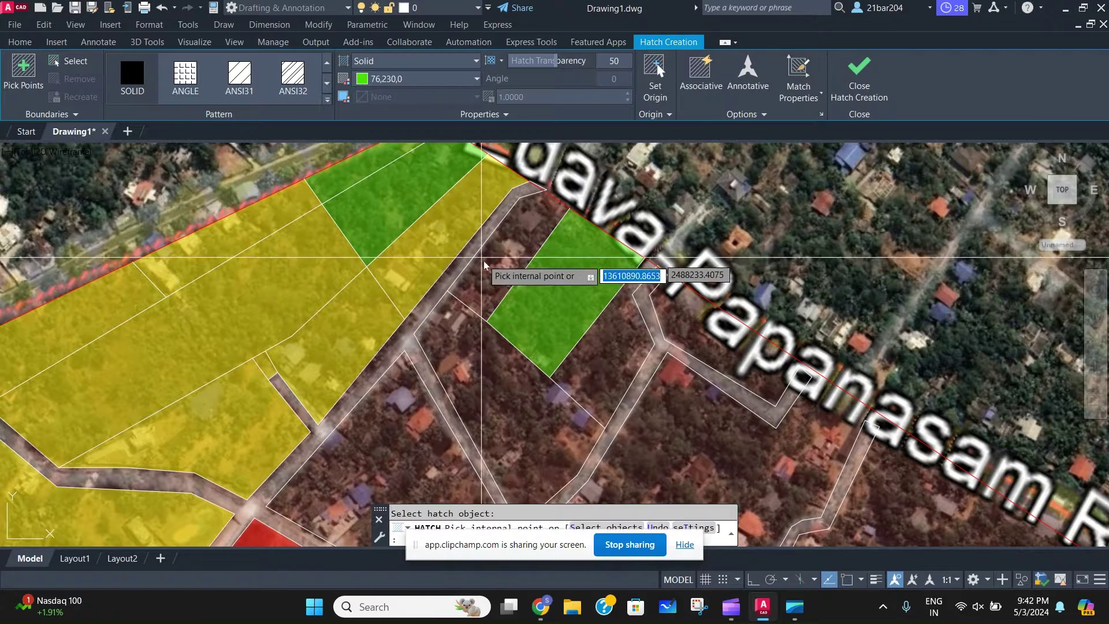
click(471, 266)
click(477, 372)
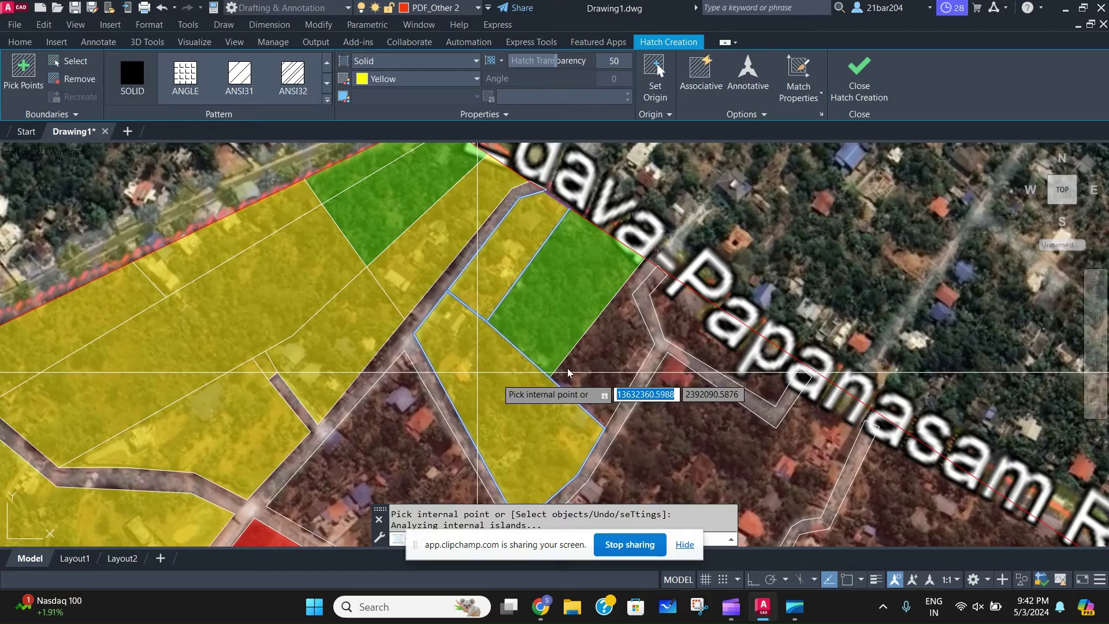
click(616, 355)
scroll(642, 318, down, 5)
key(Escape)
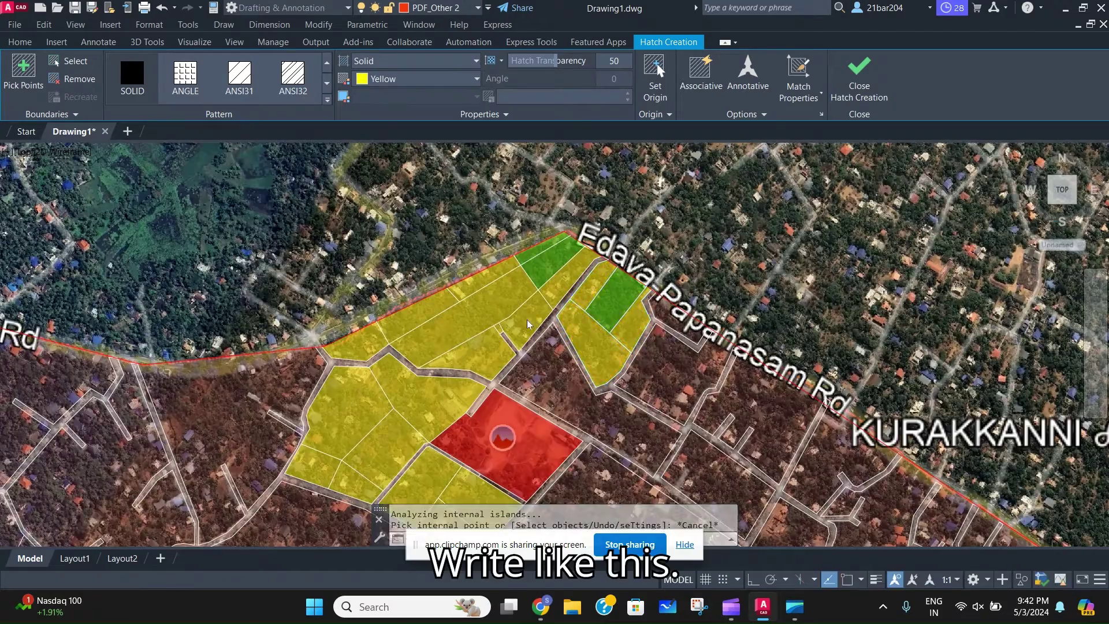
Compare the newly hatched northern plots on the satellite image with the residential area inside the boundary on the existing land use map
scroll(523, 324, down, 7)
scroll(523, 325, up, 1)
scroll(523, 325, down, 3)
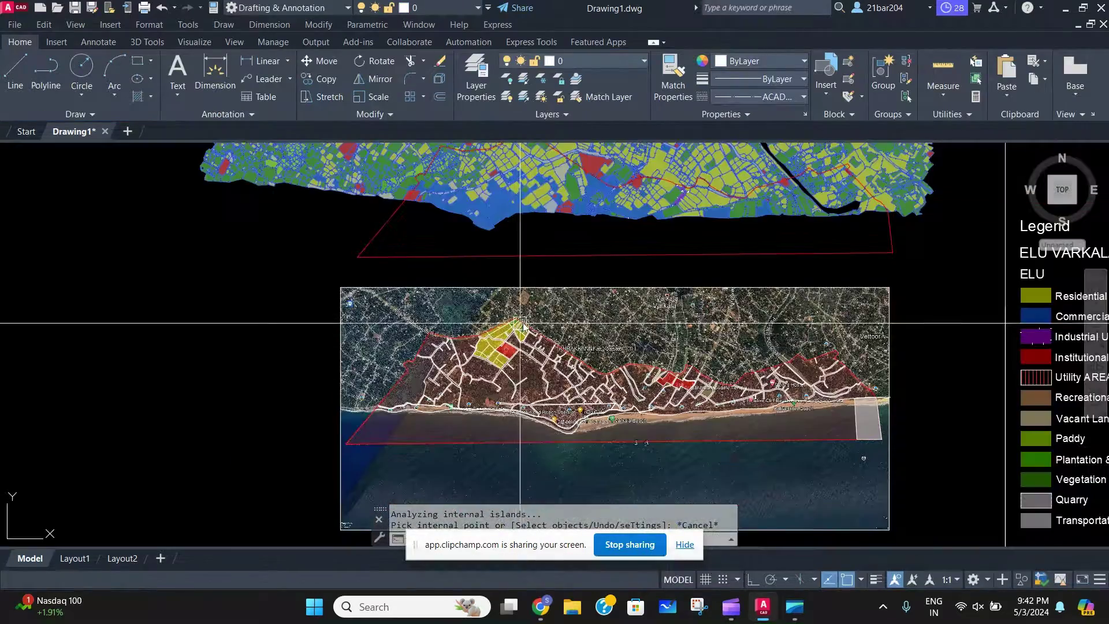
middle_drag(522, 325, 520, 370)
scroll(514, 375, up, 10)
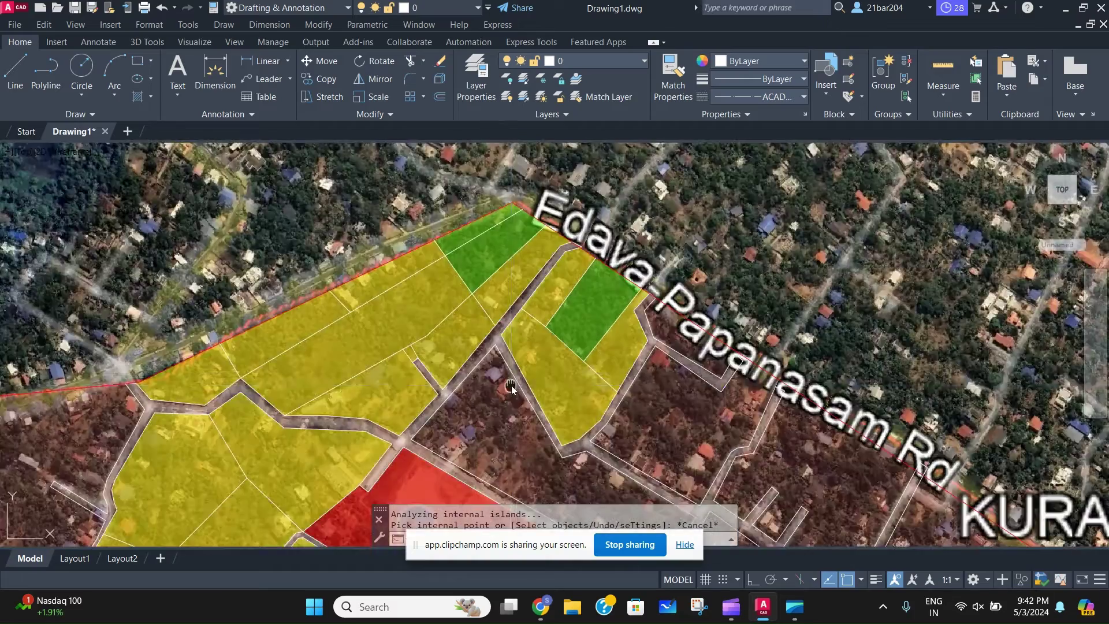
scroll(497, 373, down, 6)
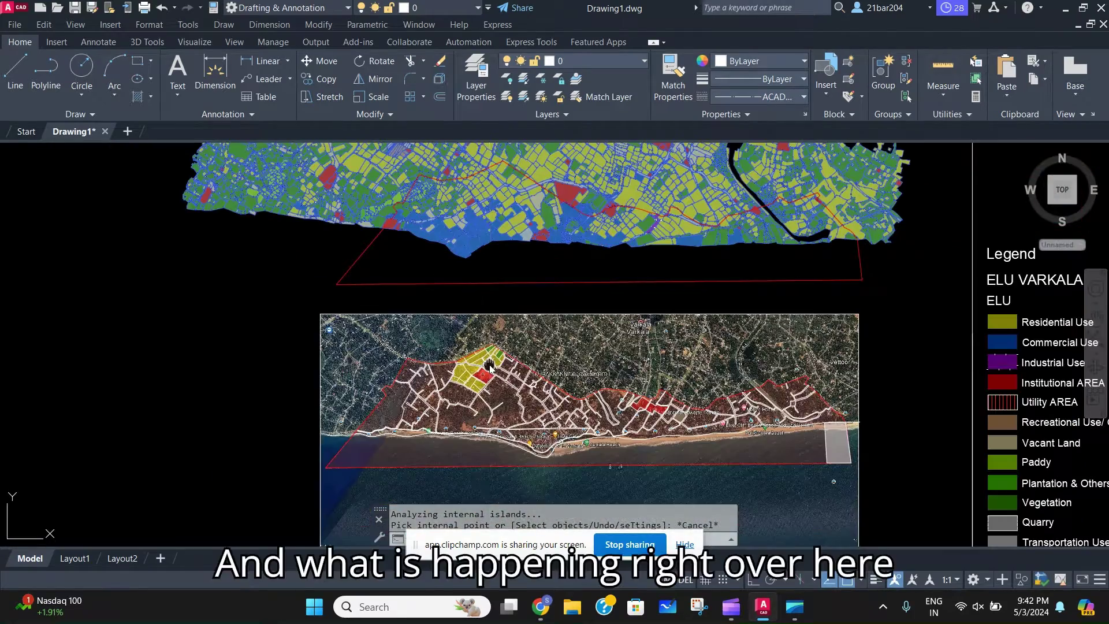
mouse_move(489, 365)
middle_down()
mouse_move(501, 395)
mouse_move(493, 529)
middle_up()
scroll(504, 410, up, 2)
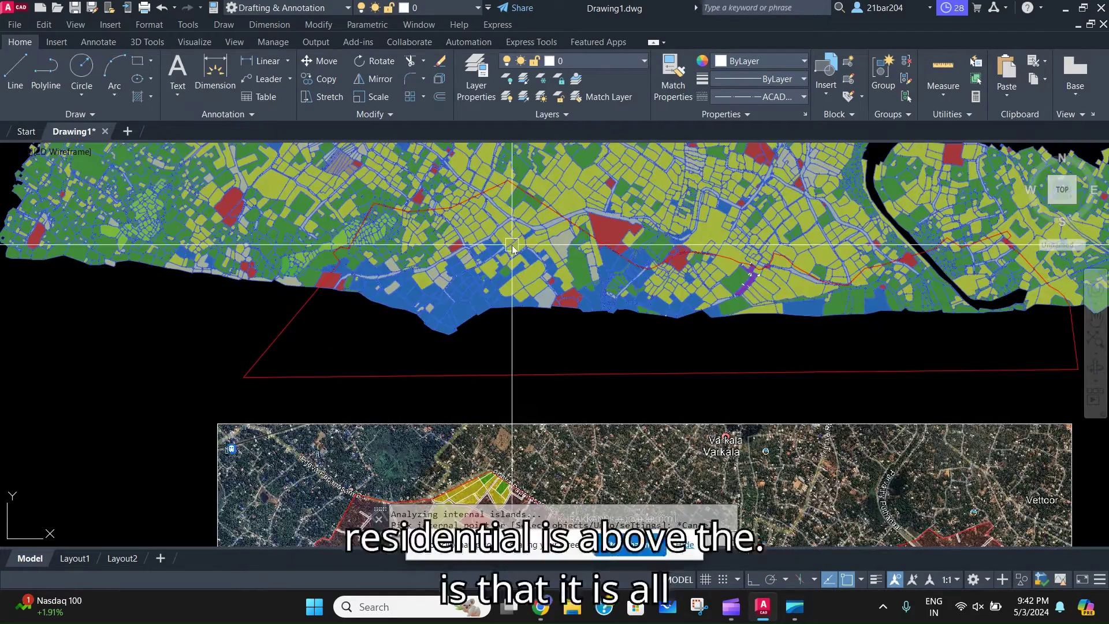
scroll(500, 247, down, 2)
scroll(480, 408, up, 3)
scroll(496, 415, down, 2)
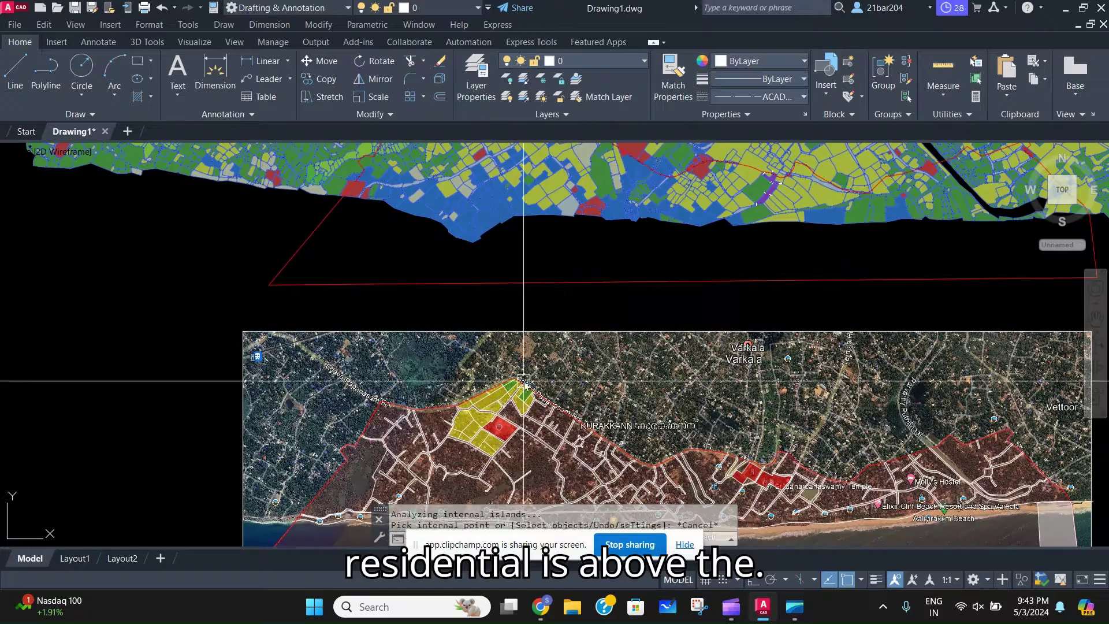
middle_drag(507, 379, 513, 483)
scroll(546, 276, up, 2)
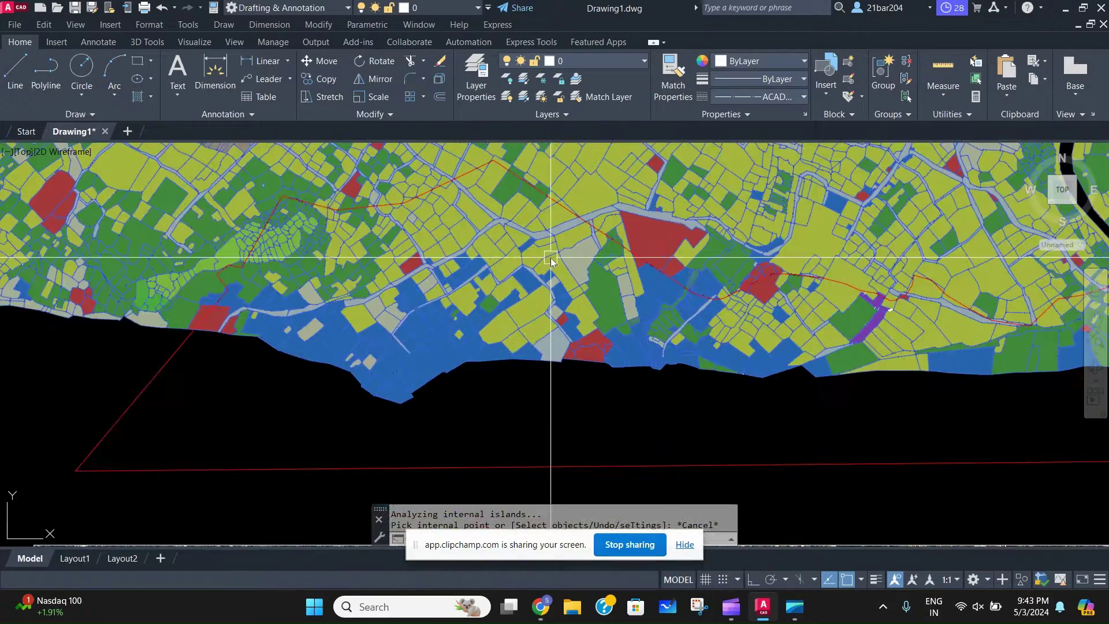
scroll(550, 277, down, 2)
middle_drag(552, 280, 461, 333)
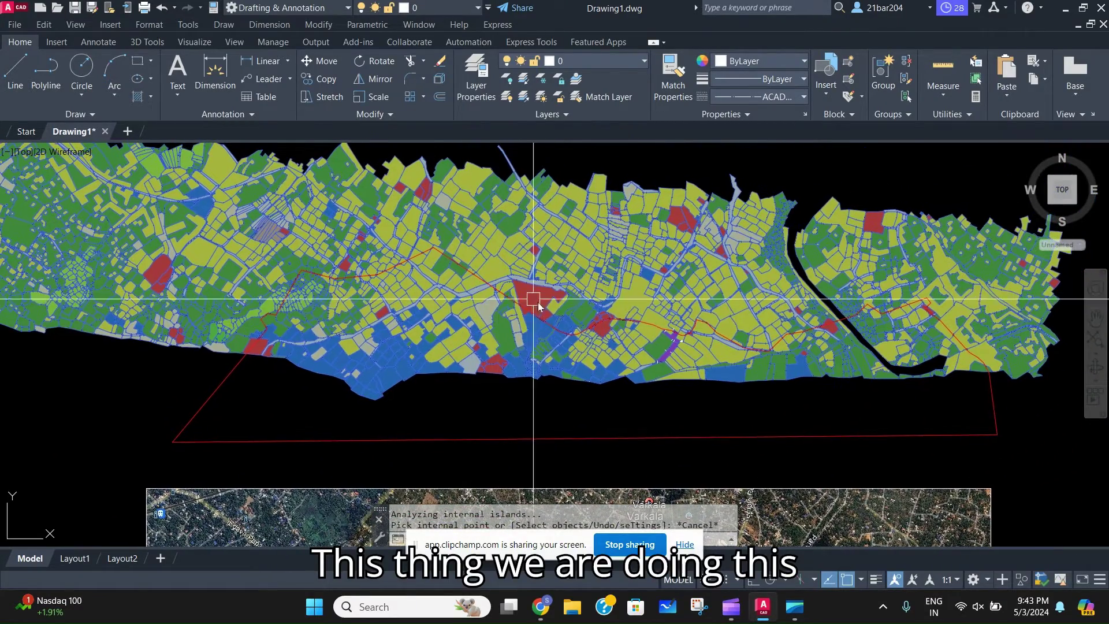
Examine the western end of the boundary and its roads on the satellite image against the existing land use map
scroll(327, 319, down, 1)
scroll(347, 347, up, 5)
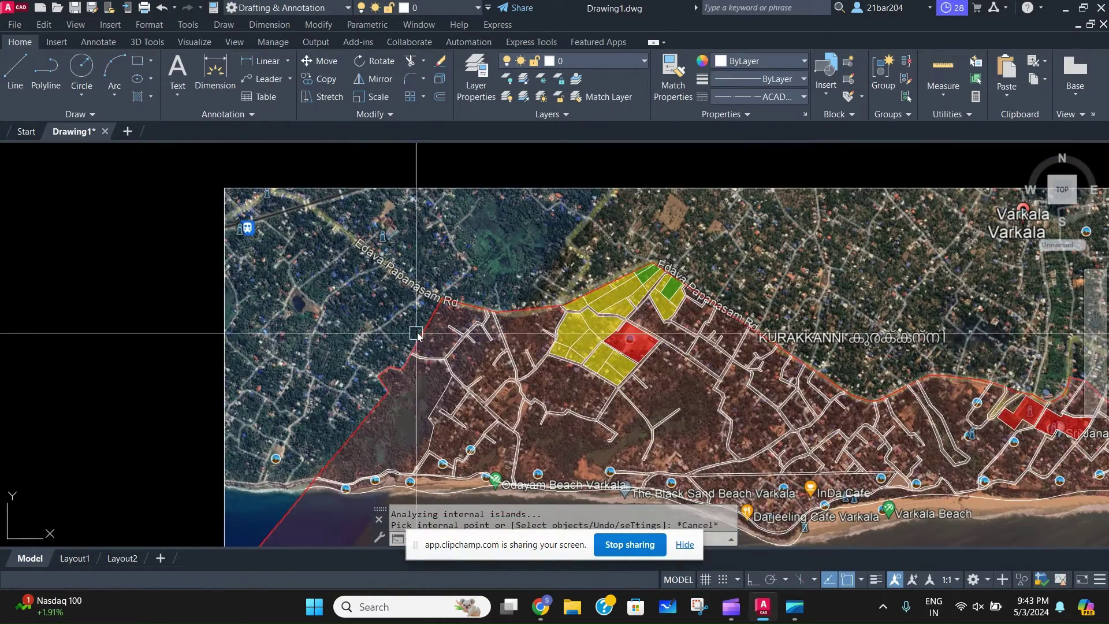
scroll(421, 331, up, 2)
scroll(464, 307, down, 4)
middle_drag(472, 175, 484, 464)
middle_drag(373, 310, 356, 168)
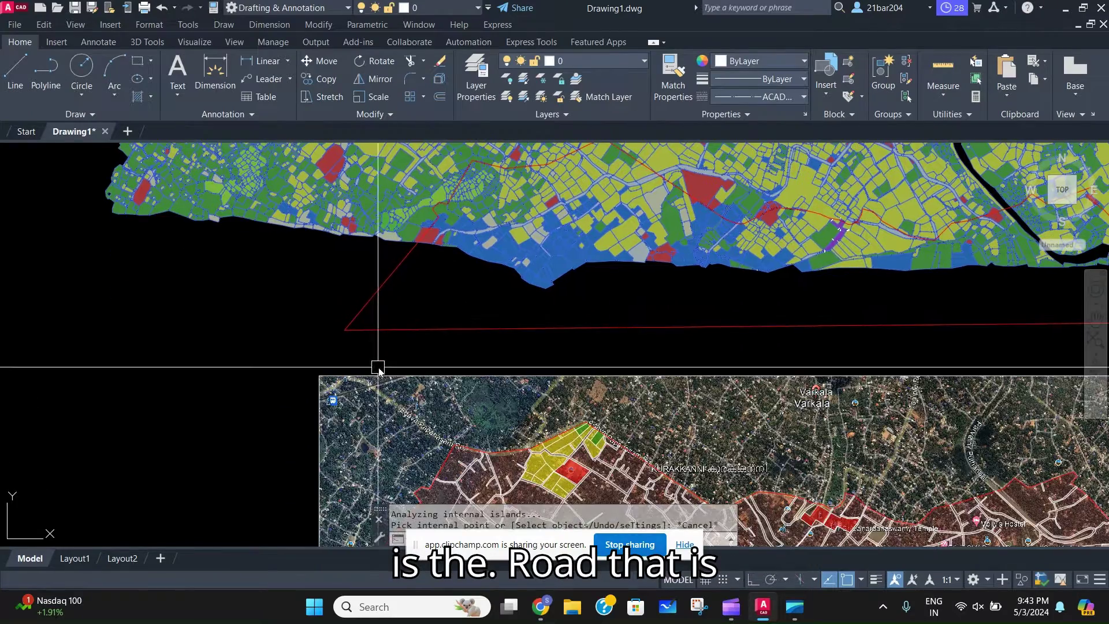
middle_drag(378, 370, 382, 419)
scroll(306, 260, down, 5)
middle_drag(306, 260, 312, 270)
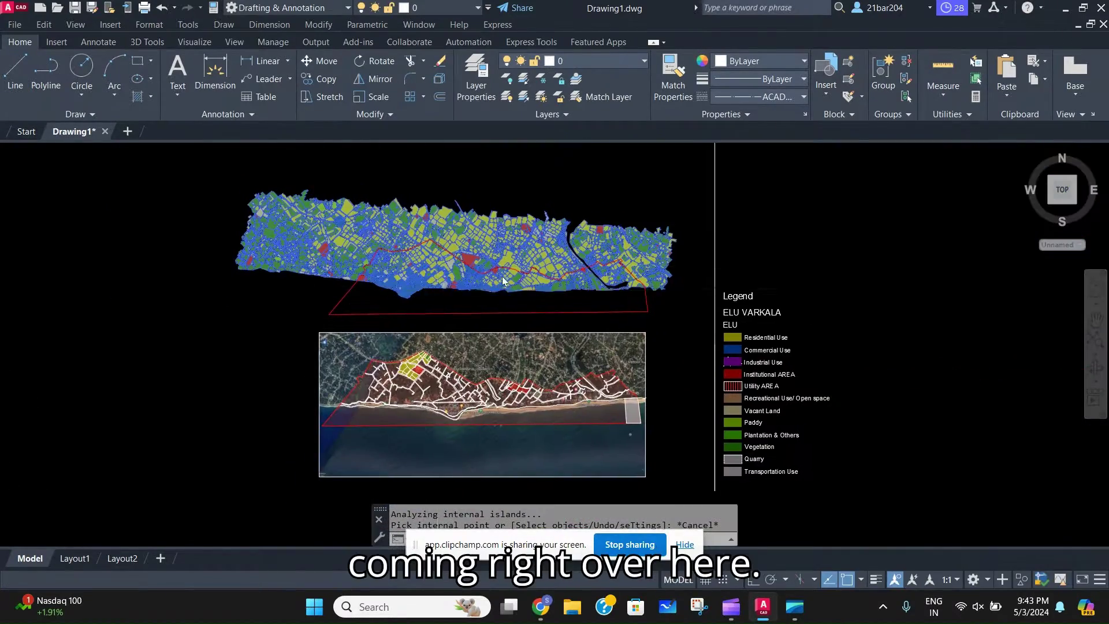
Examine the institutional plots and the coastal commercial zone on the existing land use map relative to the satellite image
scroll(491, 282, up, 4)
scroll(610, 332, down, 2)
middle_drag(610, 332, 543, 300)
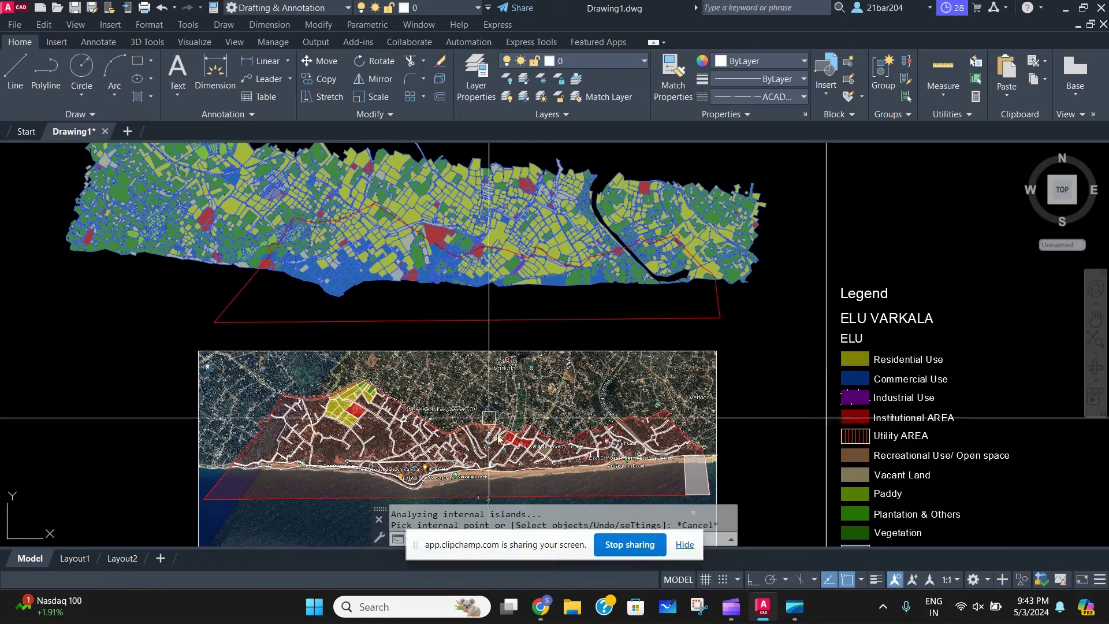
scroll(435, 237, up, 1)
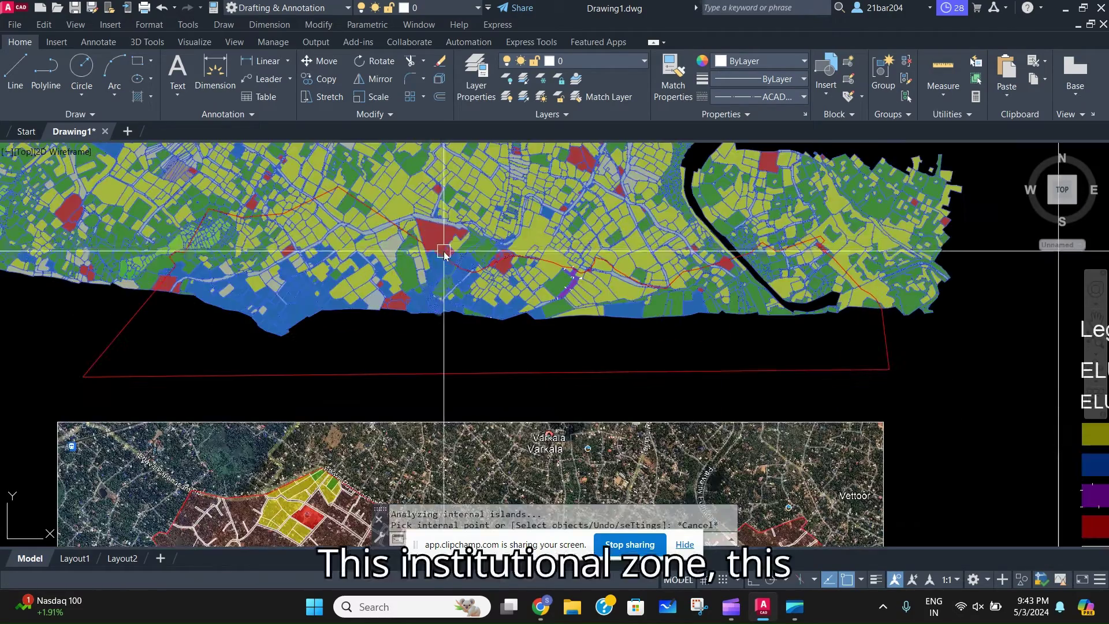
scroll(443, 252, down, 2)
scroll(442, 243, up, 1)
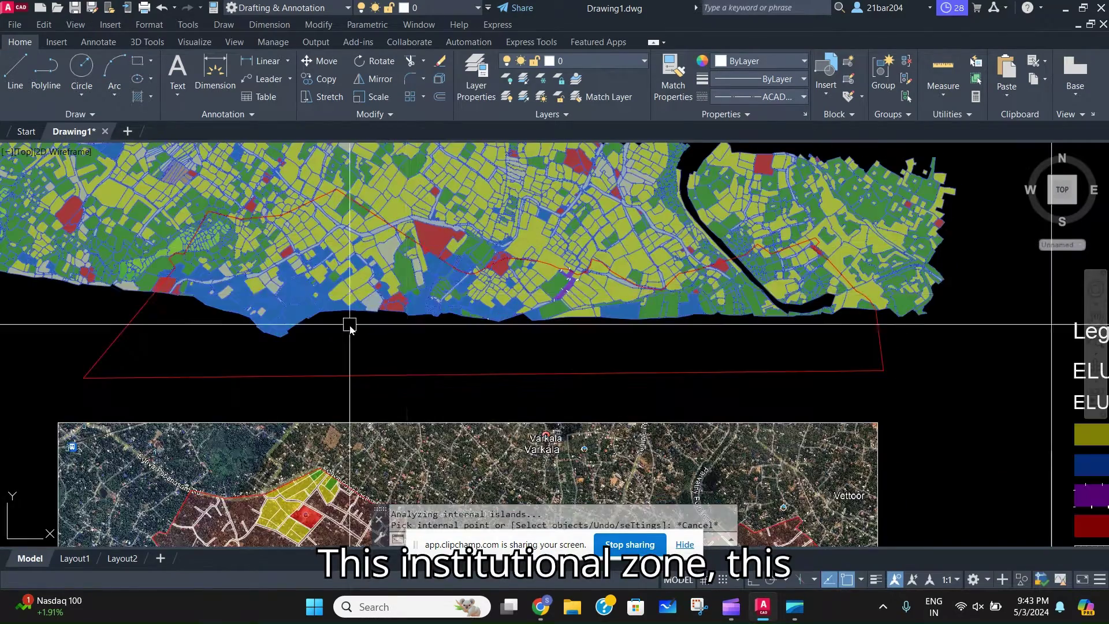
scroll(349, 320, down, 1)
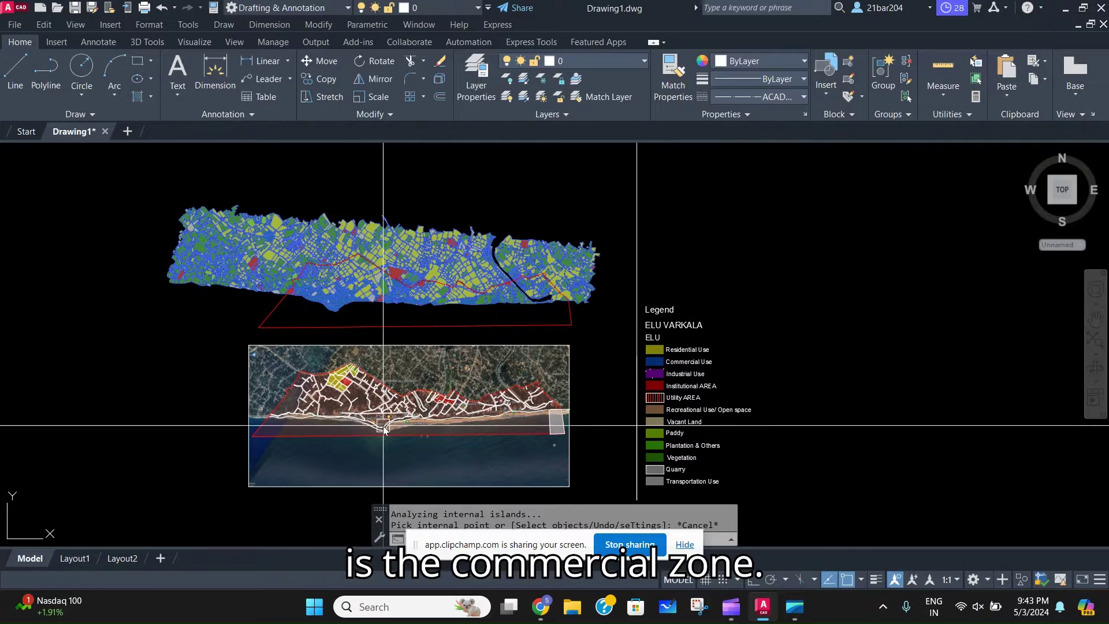
Select the red boundary over the existing land use map and compare the coastal commercial zone inside it with the satellite image
scroll(336, 315, up, 2)
middle_drag(435, 313, 451, 335)
click(491, 356)
click(484, 344)
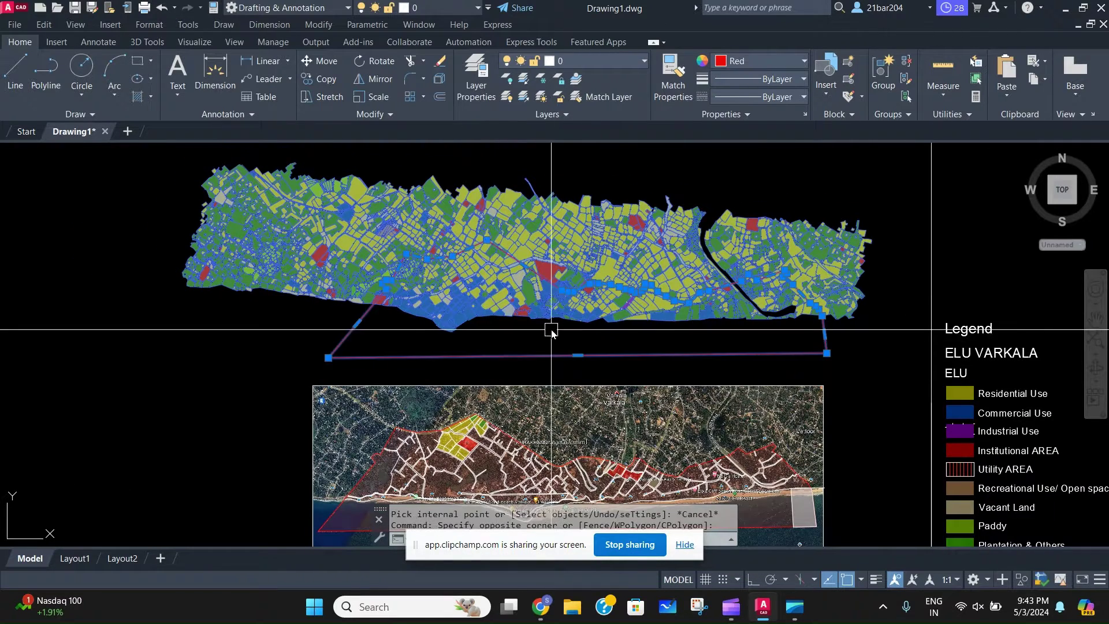
scroll(532, 312, up, 2)
scroll(505, 330, down, 4)
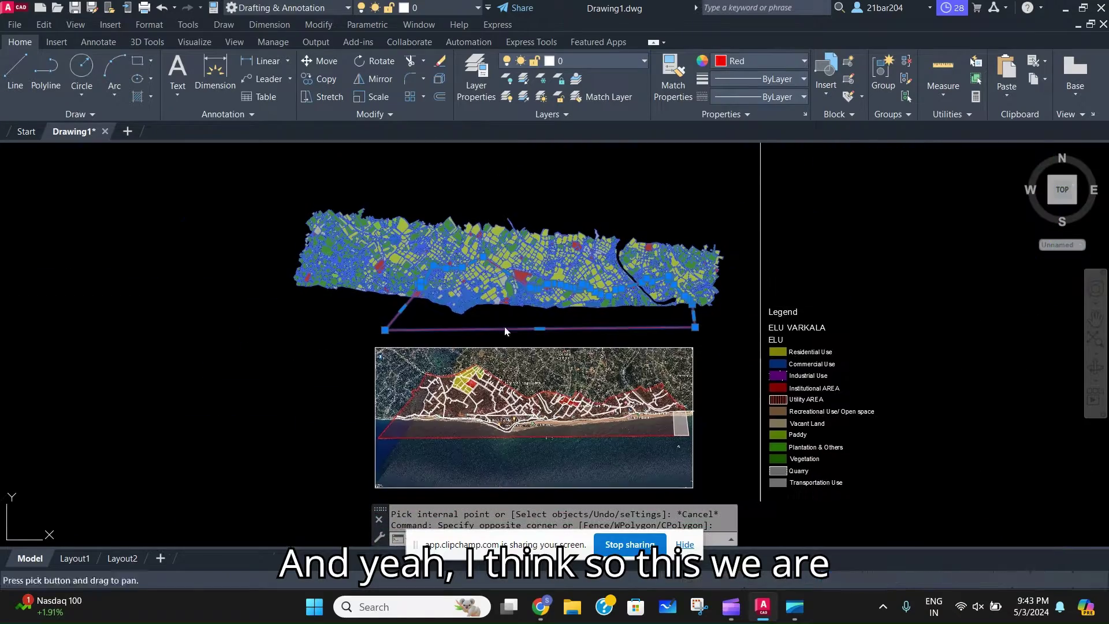
scroll(495, 445, up, 3)
scroll(482, 436, down, 3)
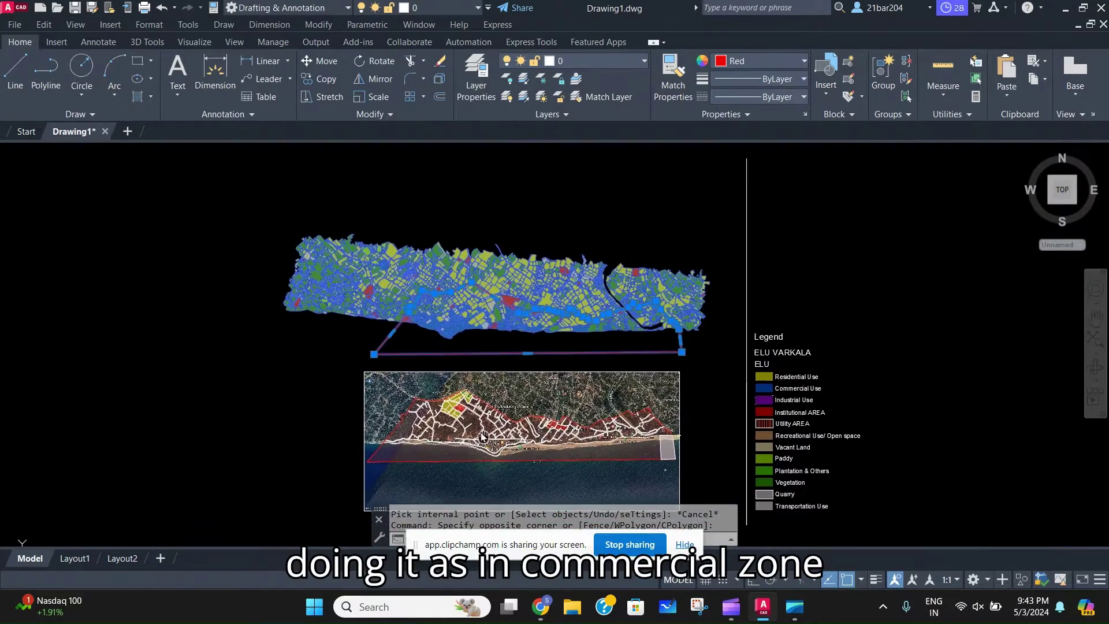
scroll(446, 321, up, 3)
scroll(439, 338, down, 4)
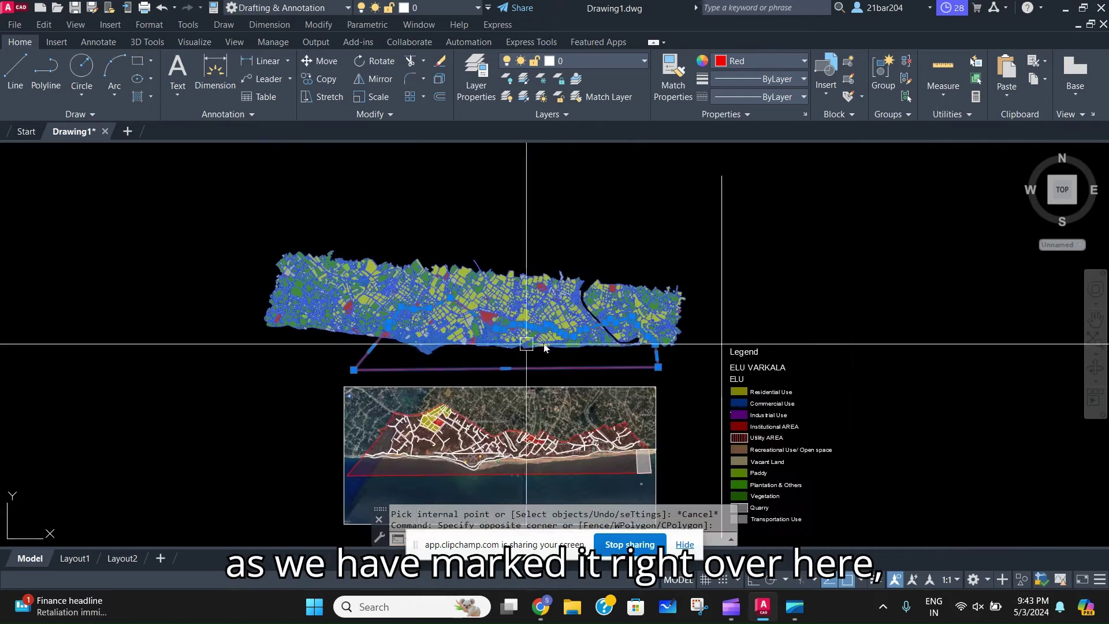
Compare the coastal area of the existing land use map with the satellite image, and clear the boundary selection
scroll(546, 343, up, 1)
scroll(666, 305, down, 2)
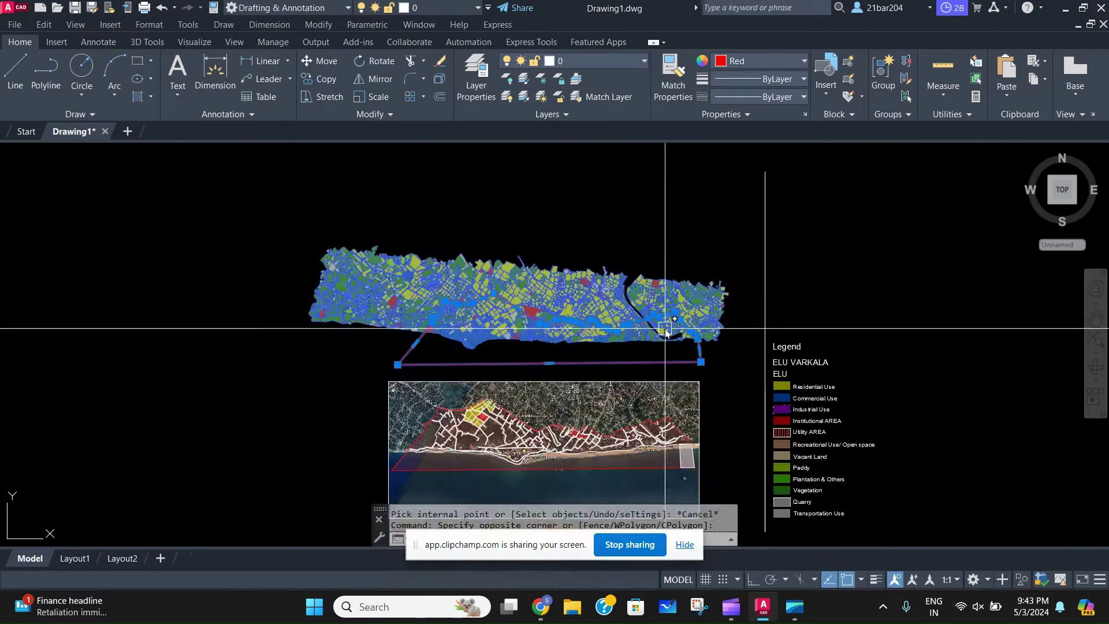
scroll(665, 335, down, 2)
scroll(693, 372, up, 5)
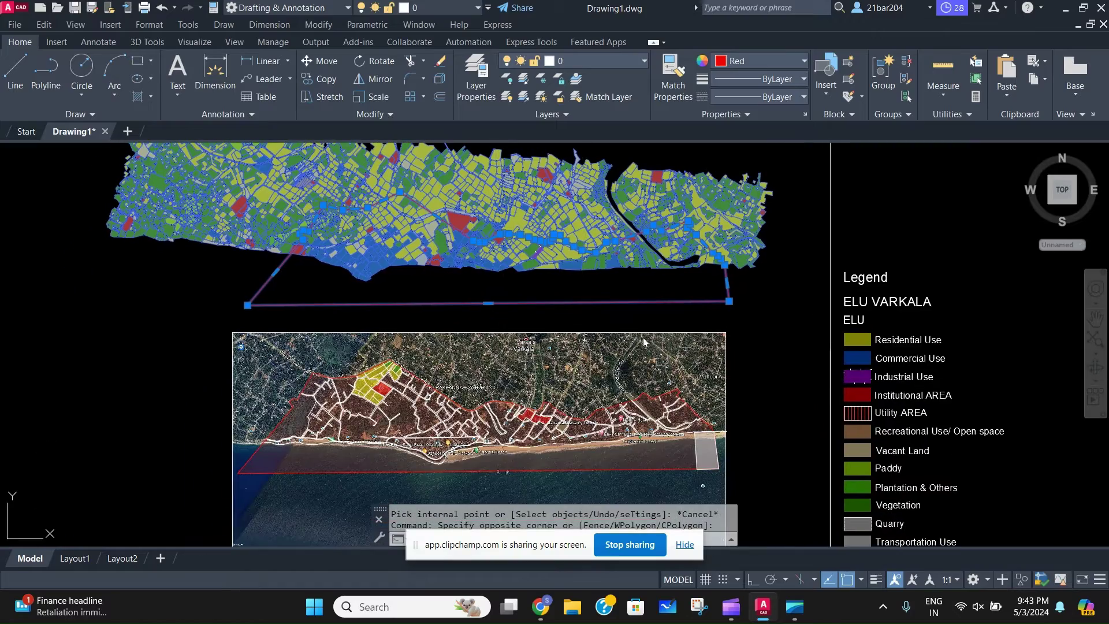
key(Escape)
Draw a vertical guide line with Ortho on, from the headland tip on the satellite image up to just below the existing land use map
scroll(428, 462, up, 8)
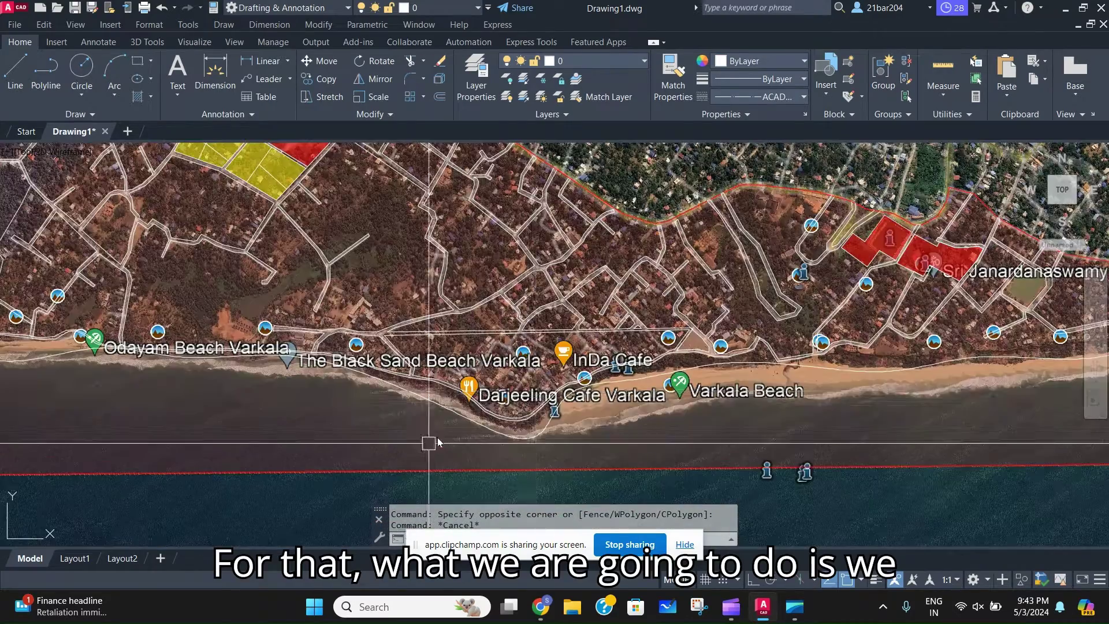
text(L)
key(Return)
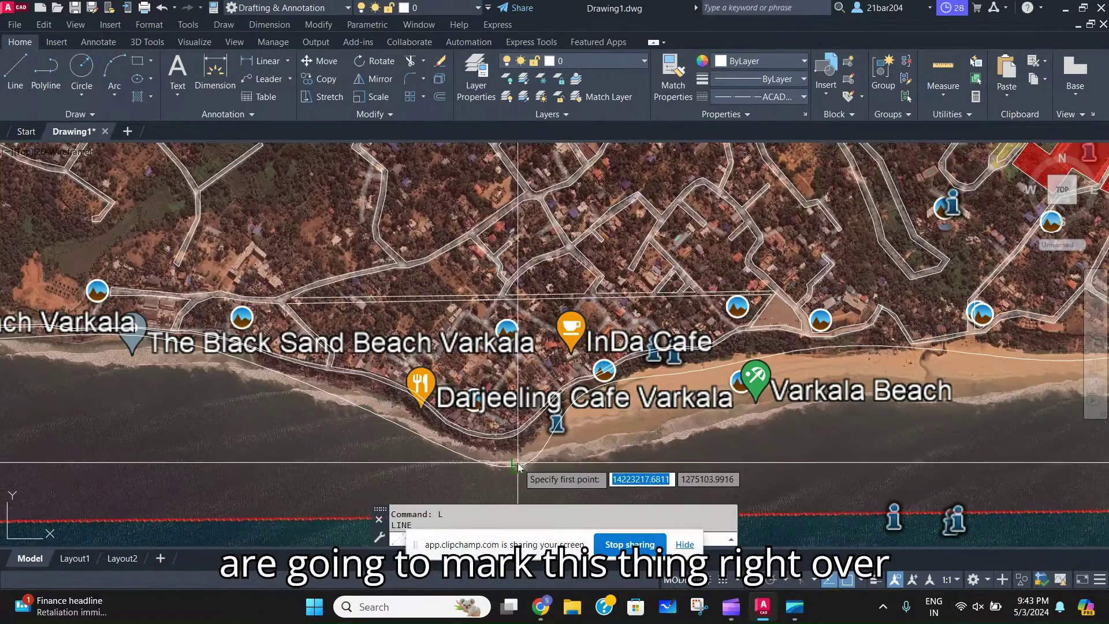
click(519, 462)
scroll(519, 463, down, 6)
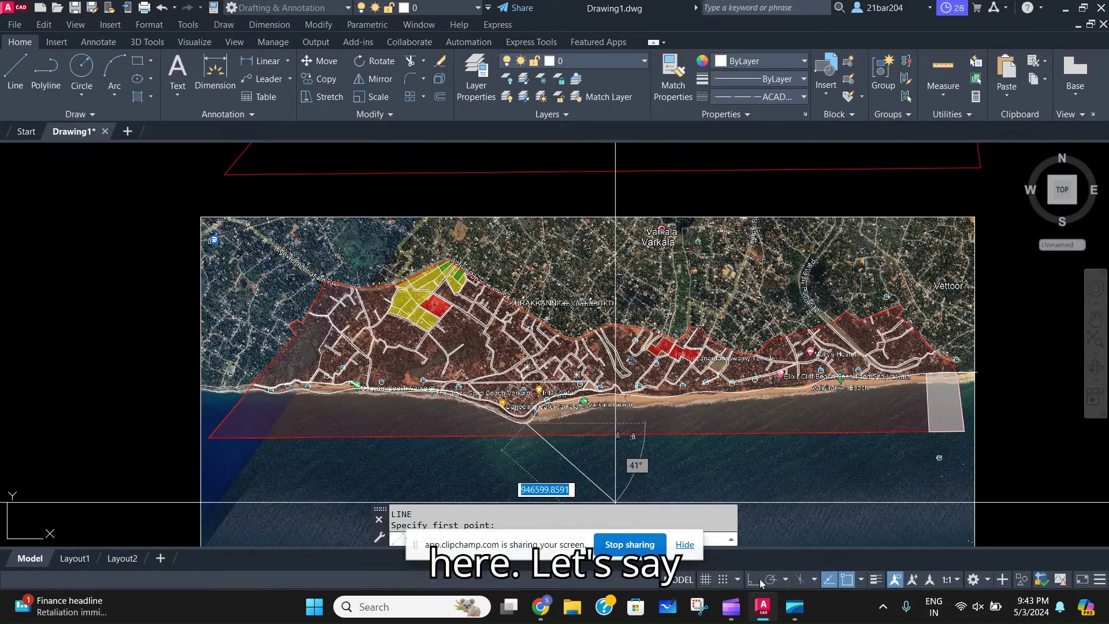
scroll(559, 468, down, 3)
scroll(539, 352, up, 3)
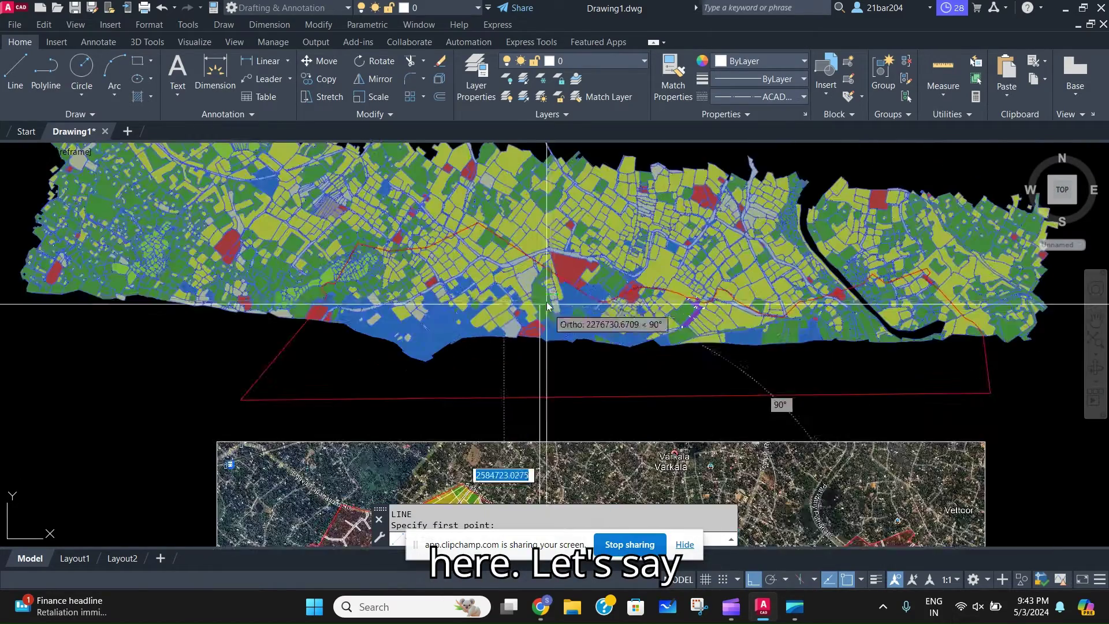
key(F8)
key(Escape)
scroll(599, 358, down, 4)
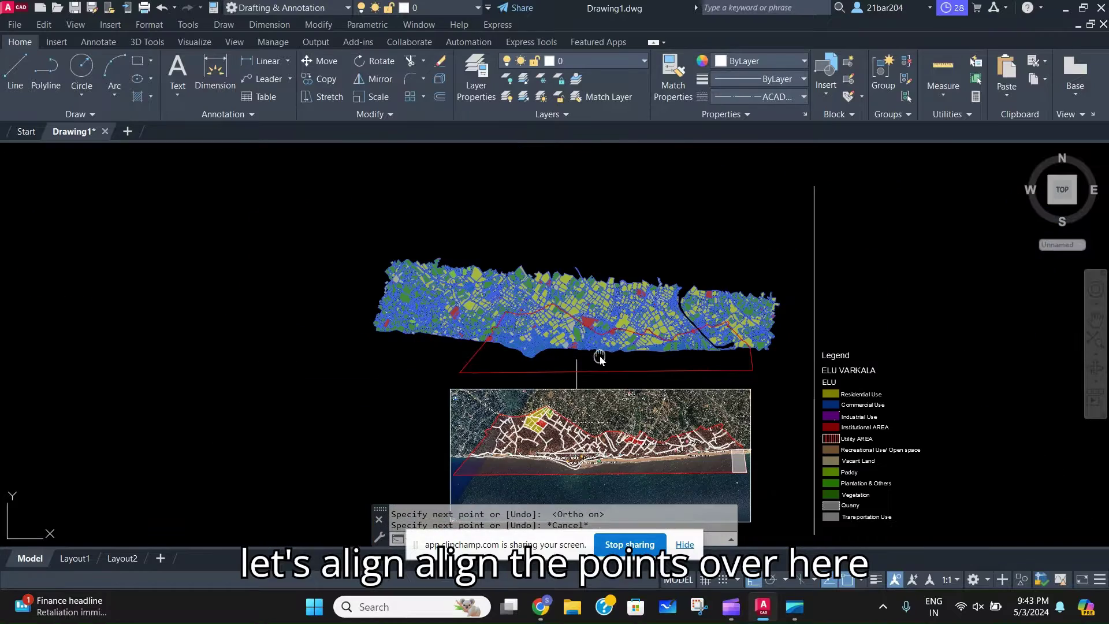
Move the existing land use map and its legend horizontally so the map's headland tip lines up with the vertical guide line
click(358, 247)
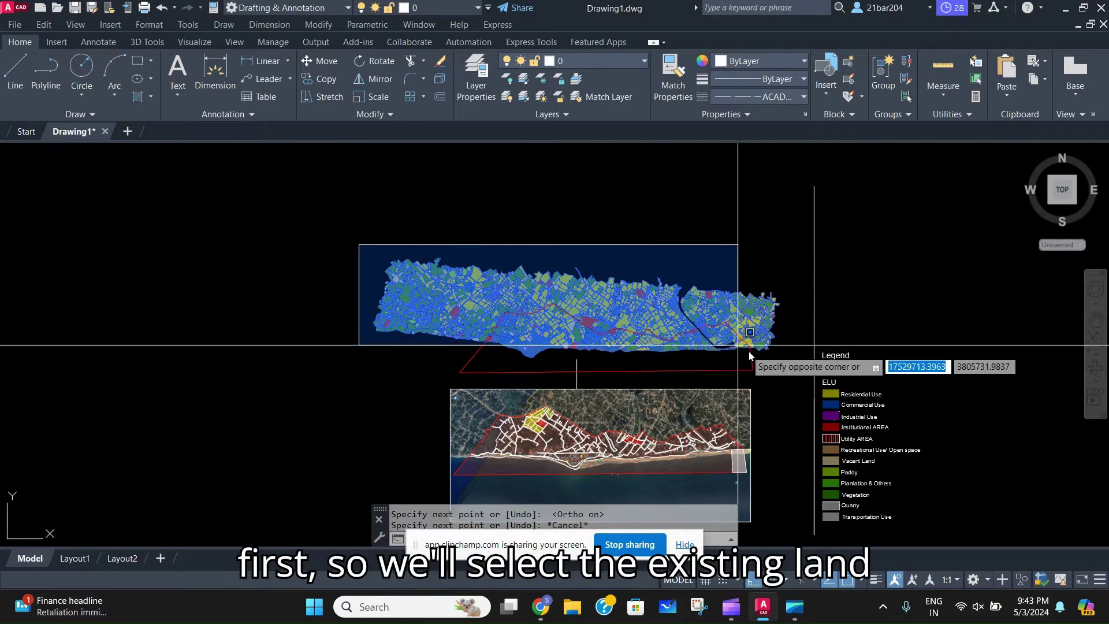
scroll(664, 381, down, 4)
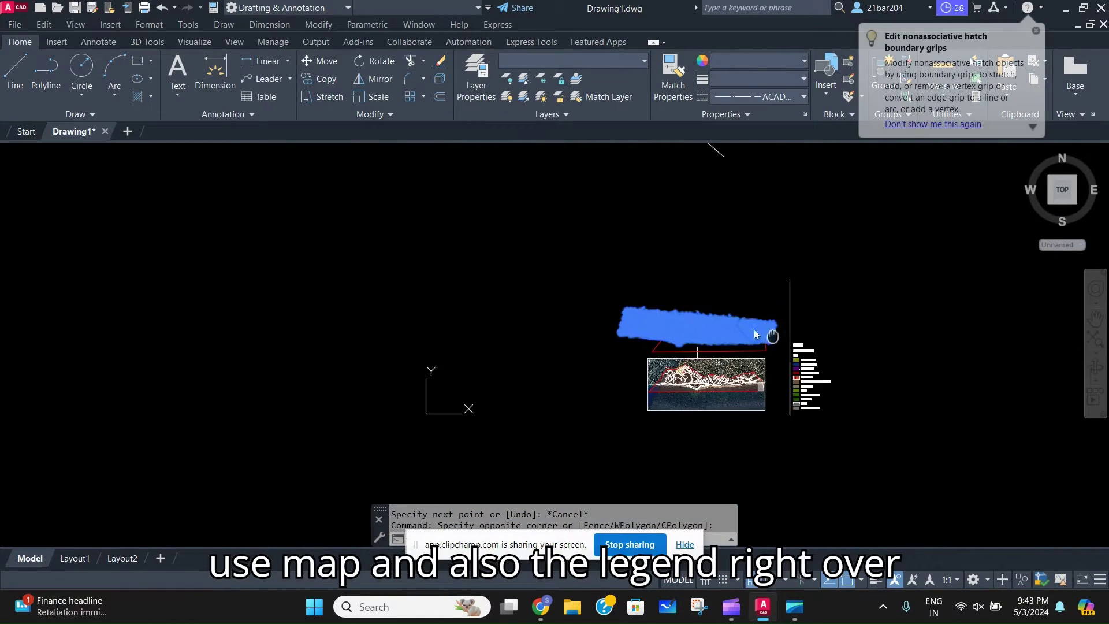
click(744, 255)
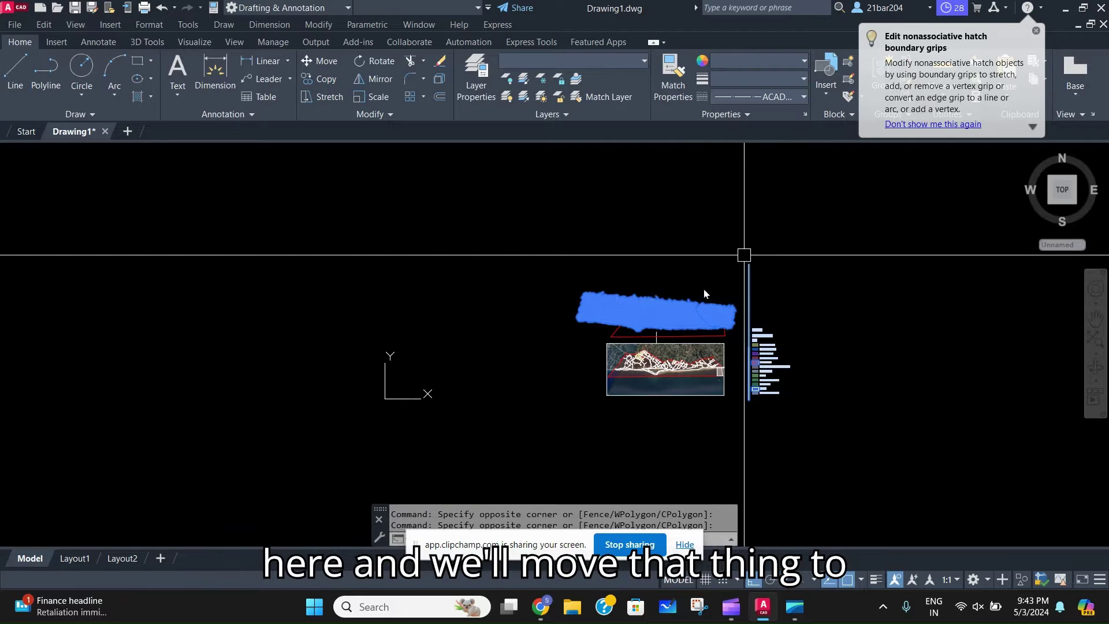
scroll(642, 331, up, 10)
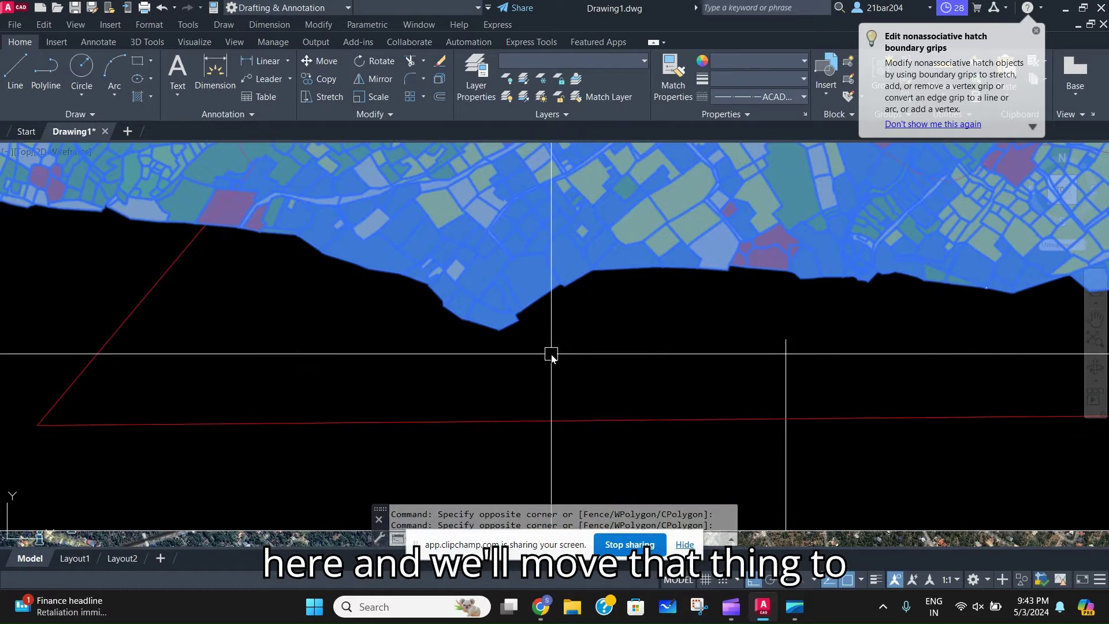
text(m)
key(Return)
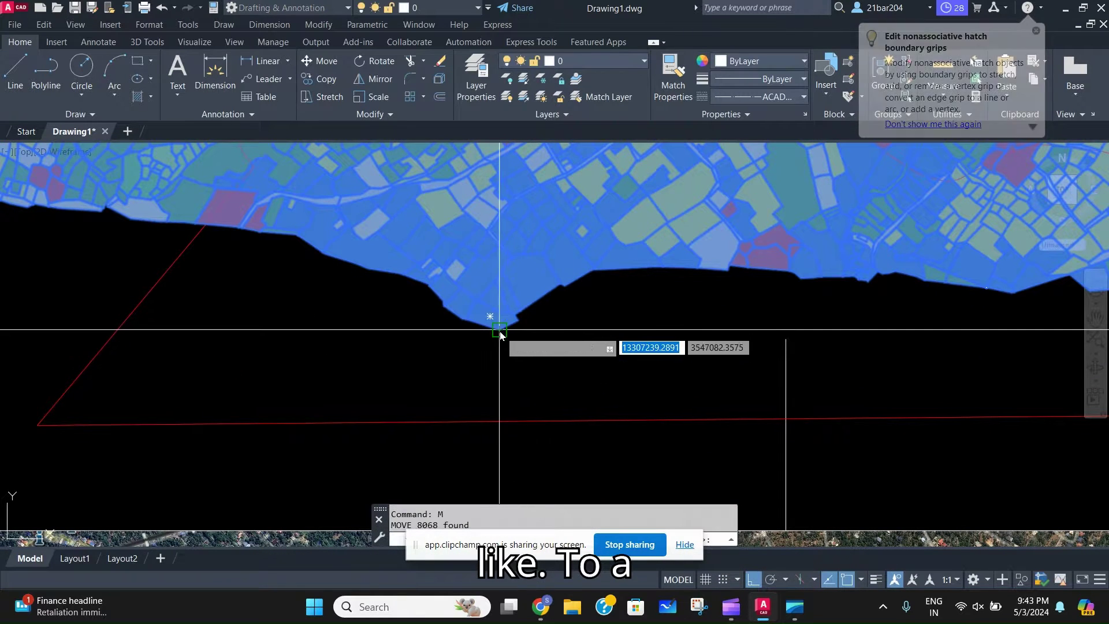
click(500, 331)
click(500, 330)
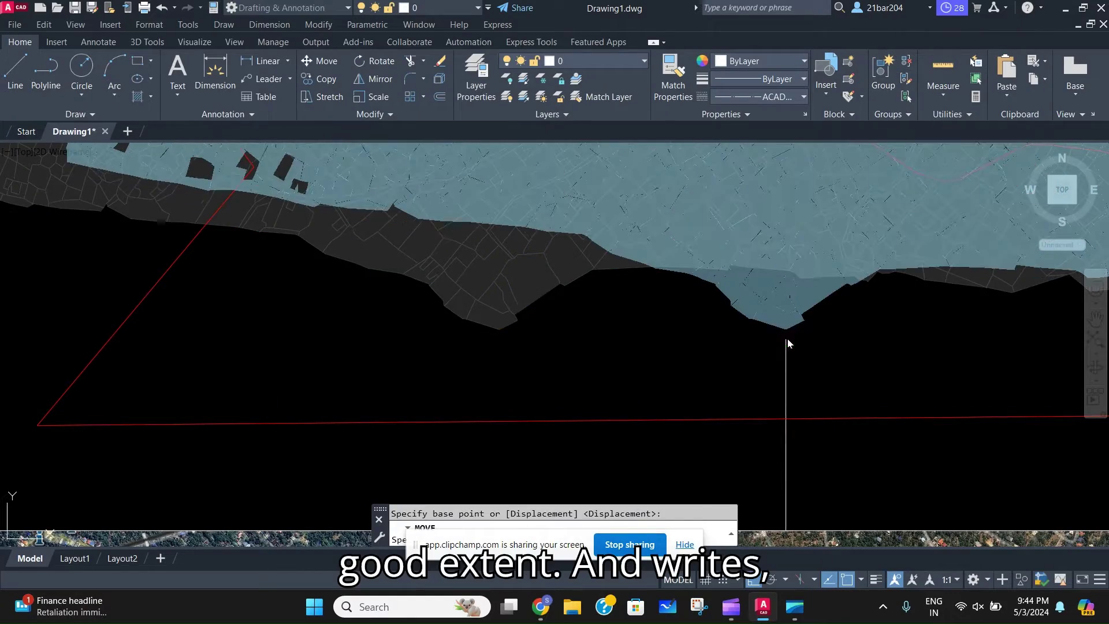
scroll(554, 338, down, 8)
scroll(561, 344, up, 4)
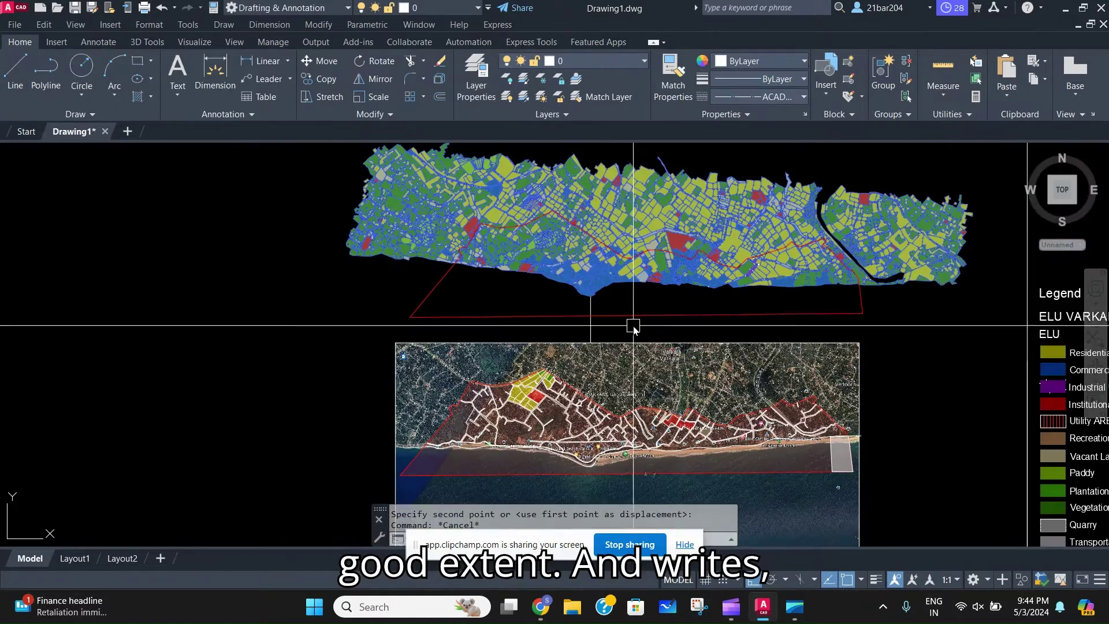
key(Escape)
key(Escape)
Delete the vertical guide line between the existing land use map and the satellite image
scroll(568, 348, up, 4)
click(583, 354)
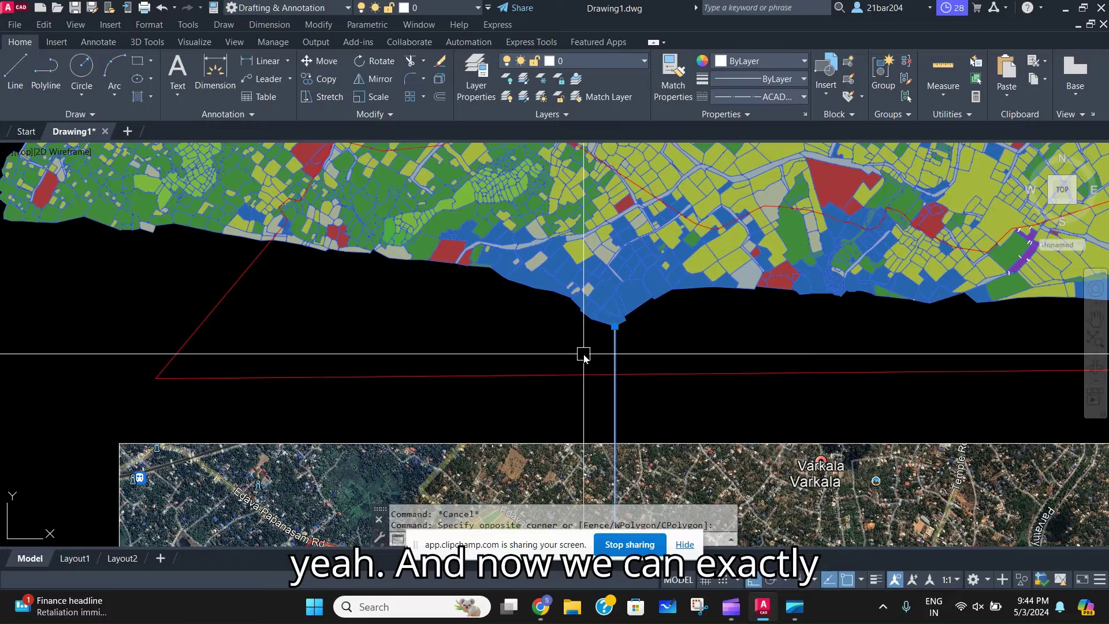
click(584, 357)
key(Delete)
Examine how the red boundary follows the plots and roads on the aligned existing land use map
scroll(554, 350, down, 5)
scroll(527, 350, up, 2)
scroll(477, 270, up, 5)
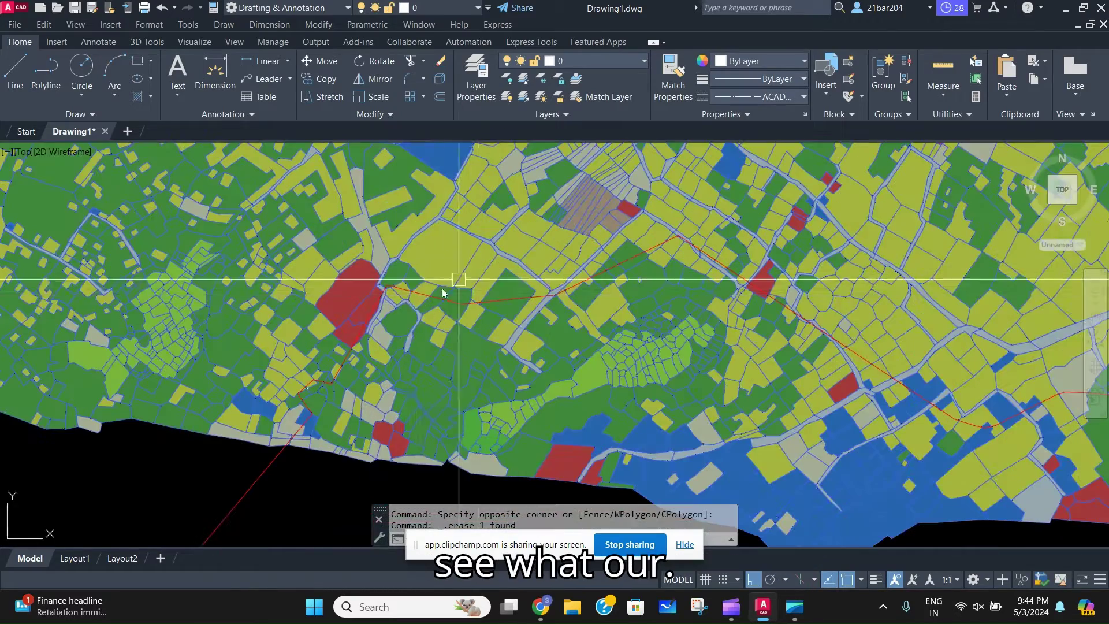
middle_drag(507, 333, 478, 428)
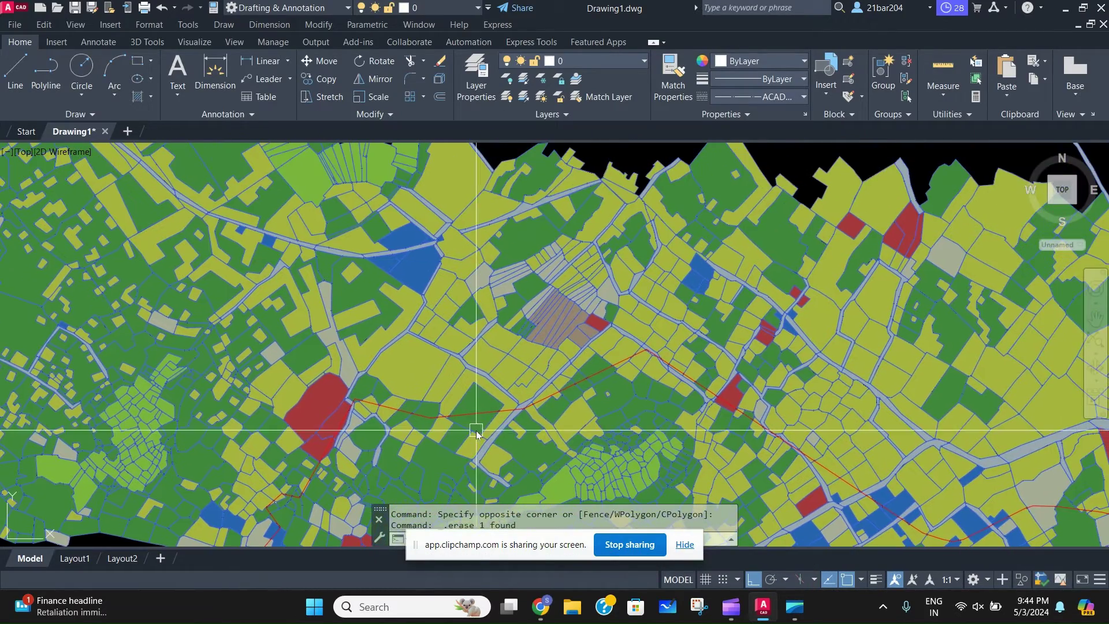
scroll(582, 352, down, 2)
middle_drag(581, 350, 453, 230)
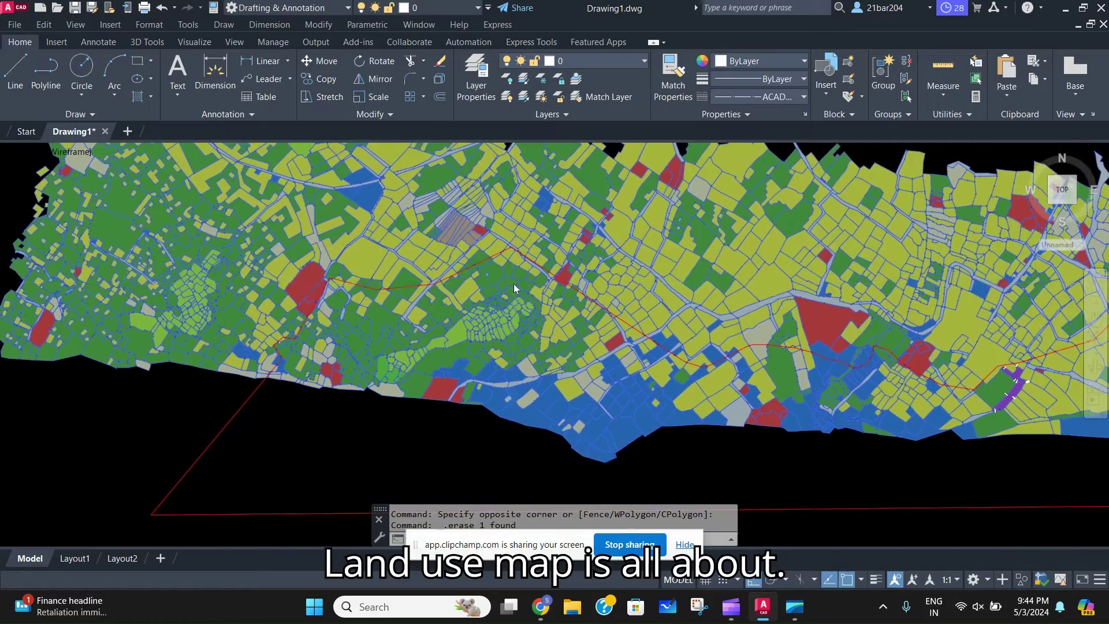
scroll(513, 287, down, 2)
middle_drag(514, 288, 482, 329)
scroll(511, 333, up, 2)
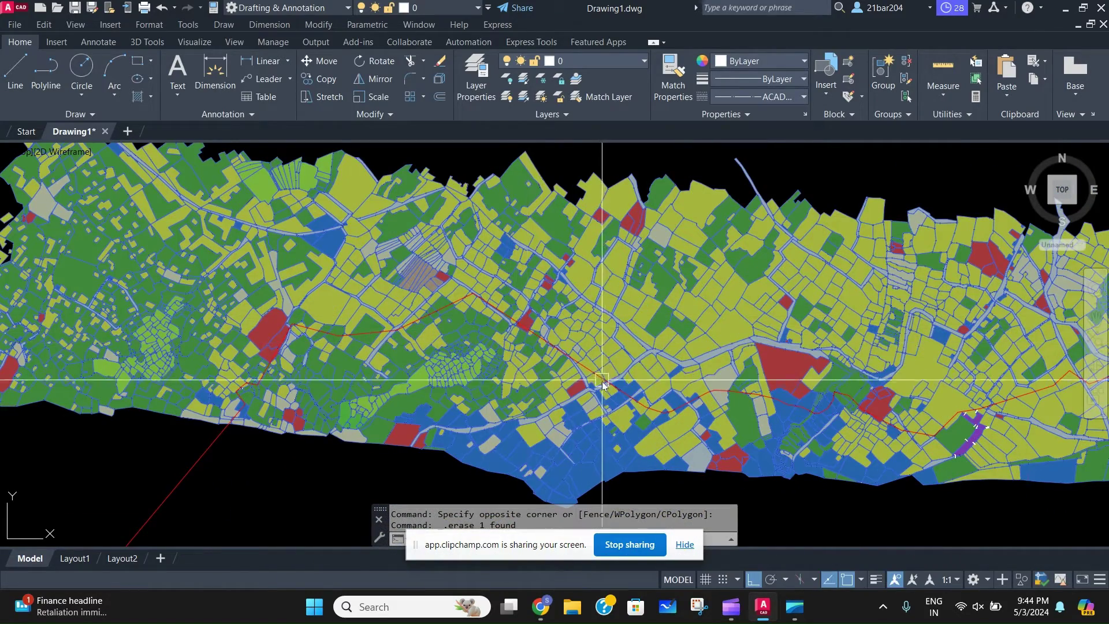
scroll(291, 274, down, 5)
middle_drag(458, 230, 454, 295)
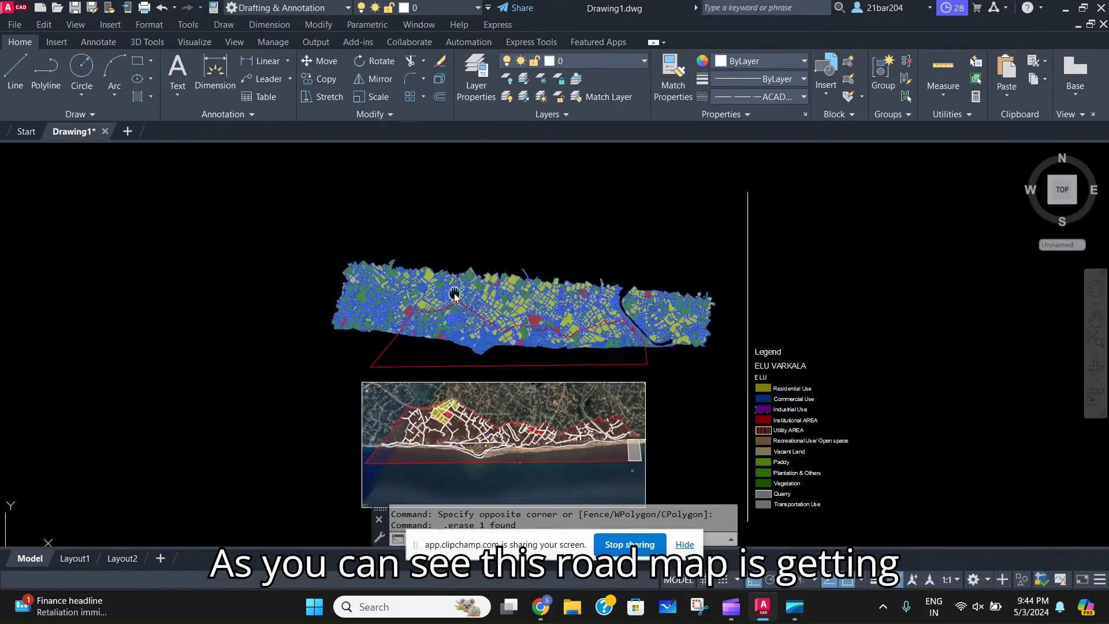
Move the existing land use map, without its legend, slightly to refine its match with the red boundary
click(330, 231)
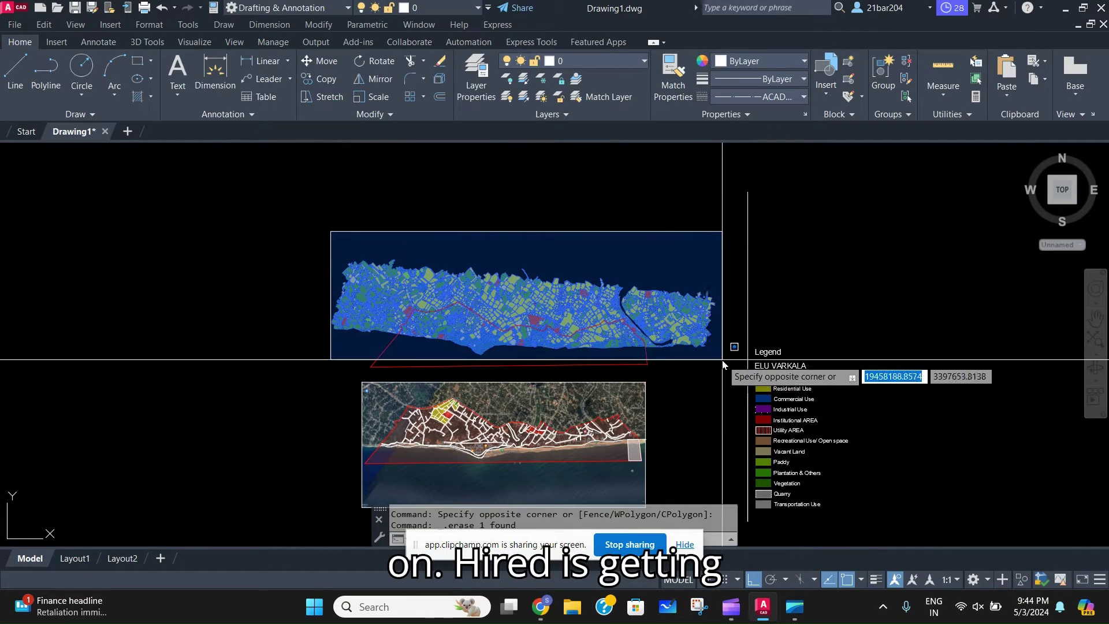
scroll(410, 311, up, 9)
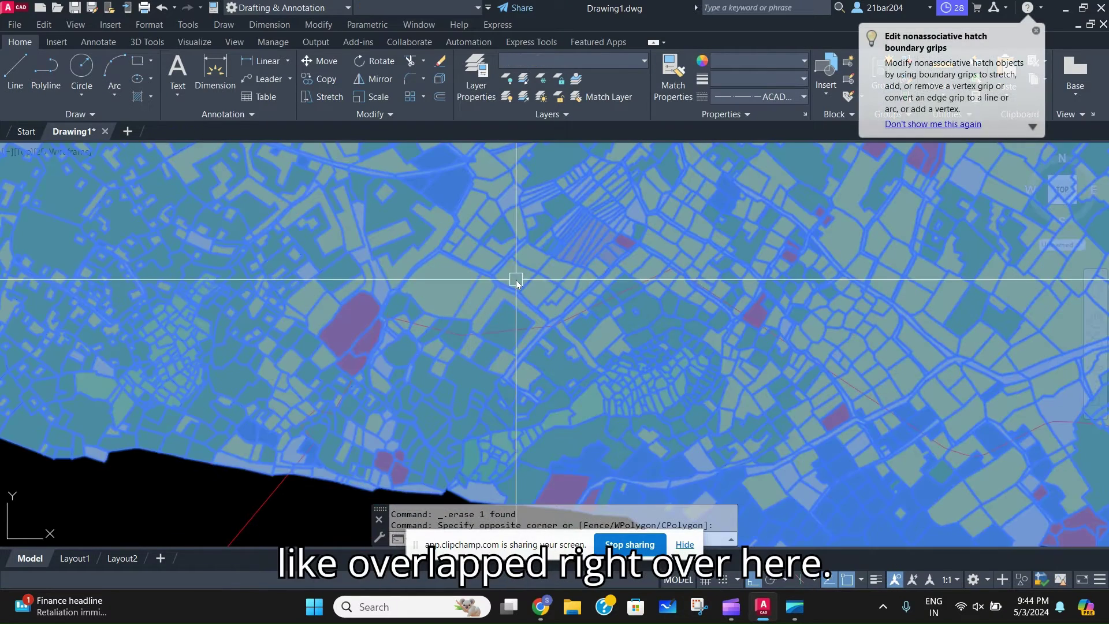
middle_drag(515, 279, 419, 329)
key(Return)
scroll(664, 315, down, 8)
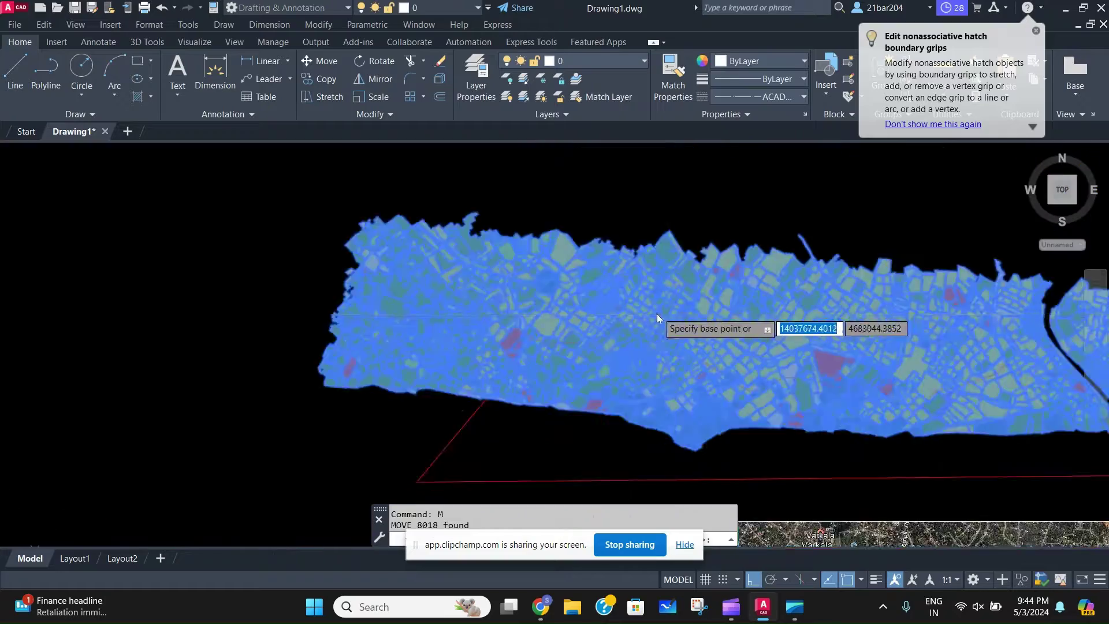
click(777, 249)
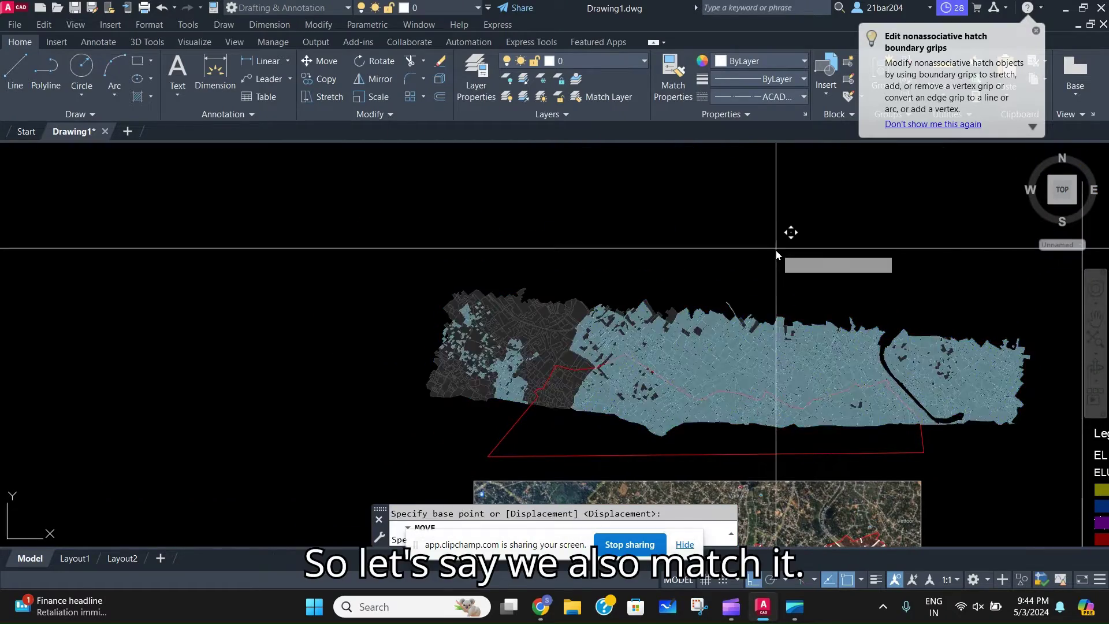
click(777, 258)
Compare the scale and alignment of the existing land use map with the boundary and roads on the satellite image
scroll(777, 258, down, 5)
middle_drag(692, 338, 538, 415)
scroll(491, 399, up, 4)
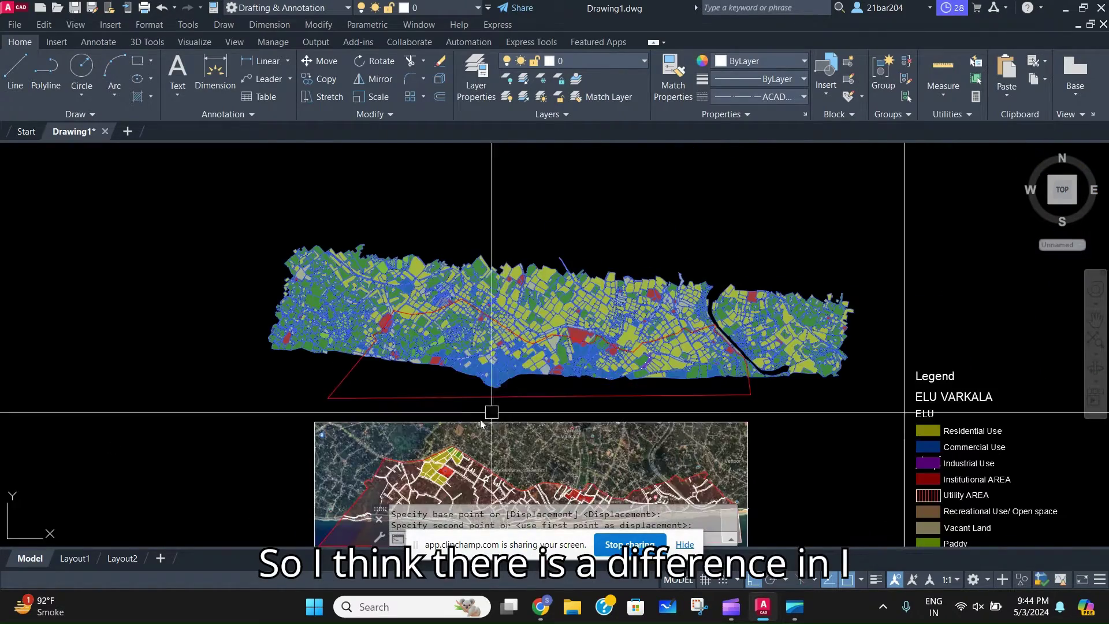
scroll(439, 358, down, 3)
scroll(489, 283, up, 3)
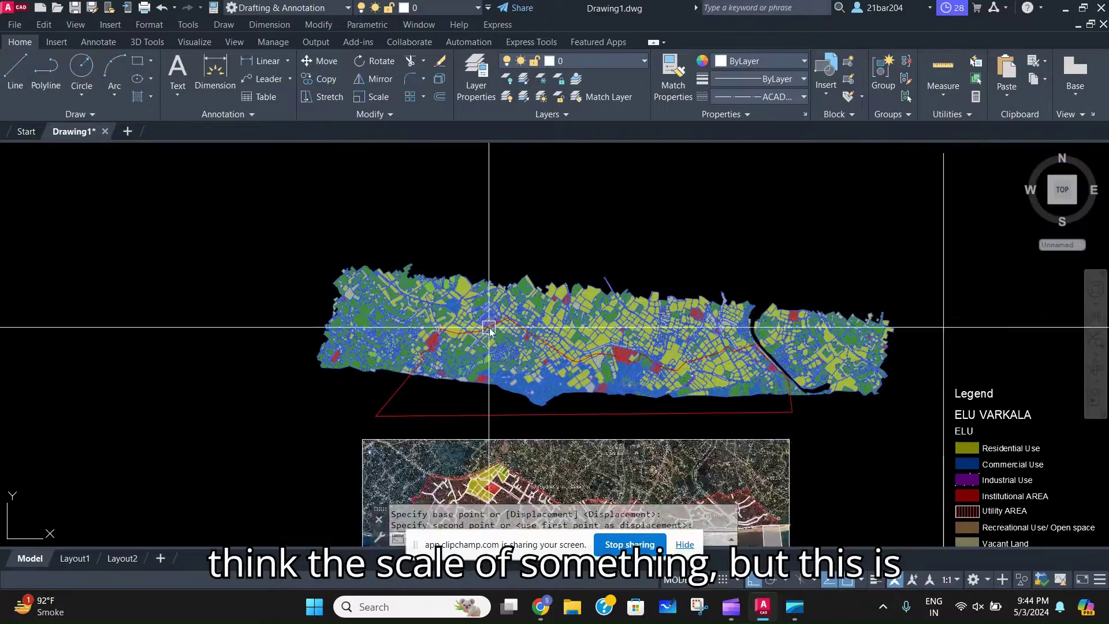
scroll(681, 423, down, 2)
scroll(495, 384, up, 4)
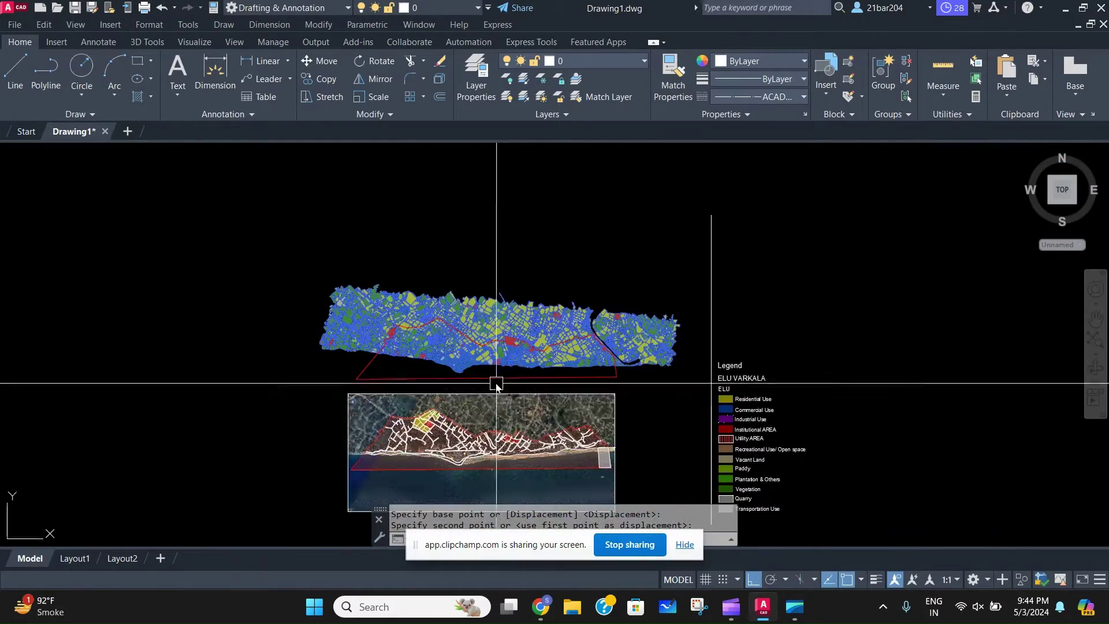
Start a hatch and match its properties to a blue commercial plot near the headland on the existing land use map
scroll(486, 442, up, 5)
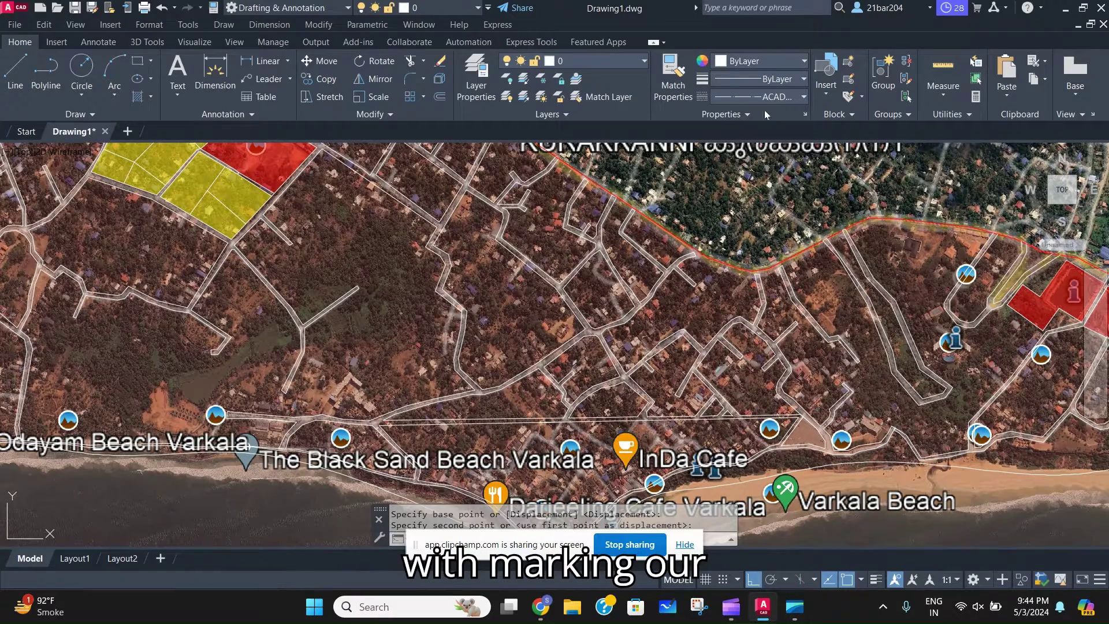
text(h)
key(Return)
click(799, 69)
scroll(641, 281, down, 7)
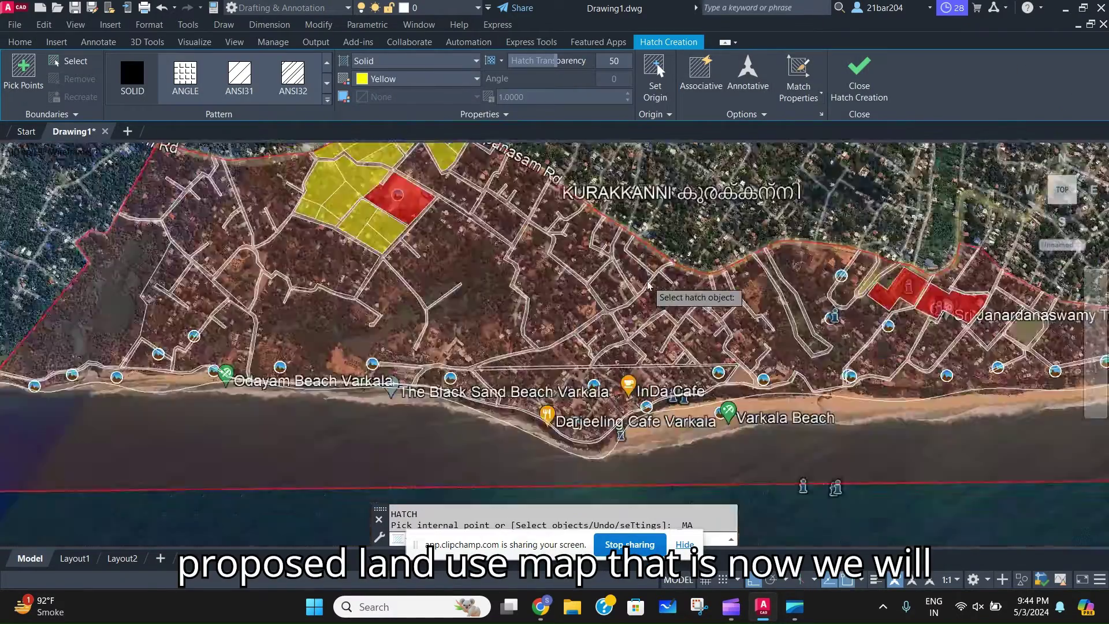
mouse_move(1009, 240)
middle_down()
mouse_move(825, 323)
mouse_move(783, 301)
middle_up()
scroll(415, 236, up, 12)
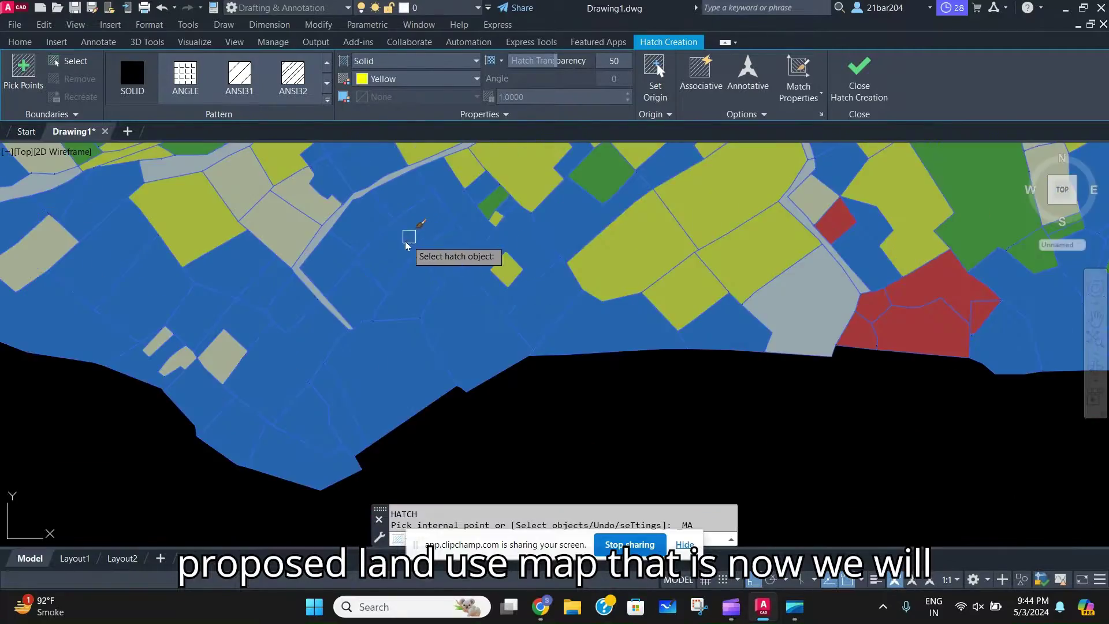
click(461, 190)
Match the current hatch's properties to the Commercial Use swatch in the legend
scroll(431, 290, down, 8)
middle_drag(500, 409, 525, 276)
scroll(524, 276, down, 8)
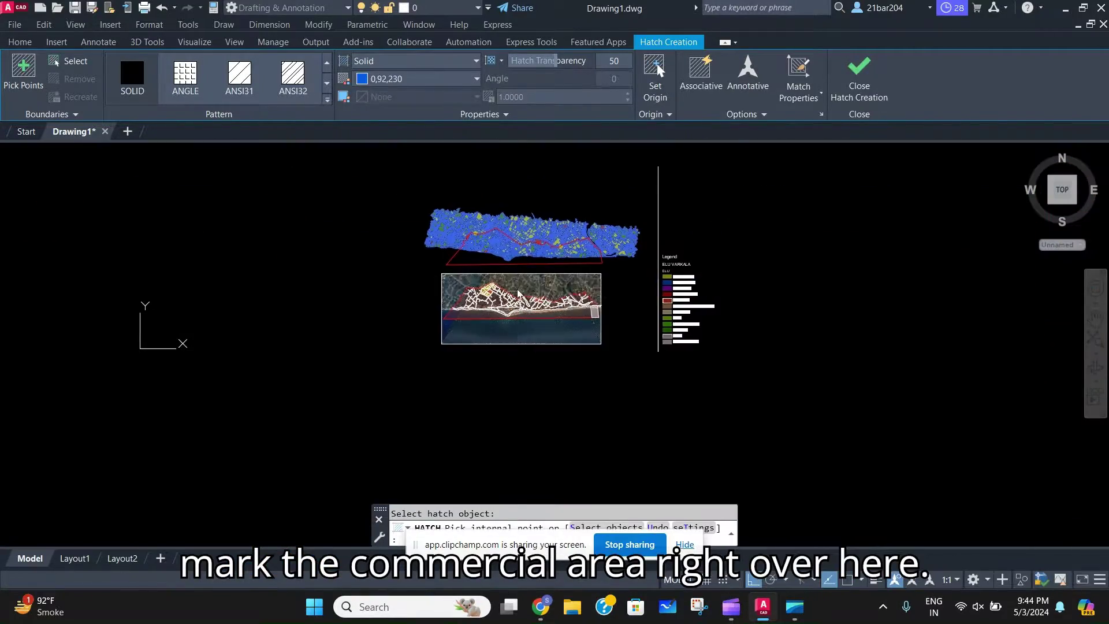
scroll(522, 286, up, 4)
scroll(892, 276, up, 8)
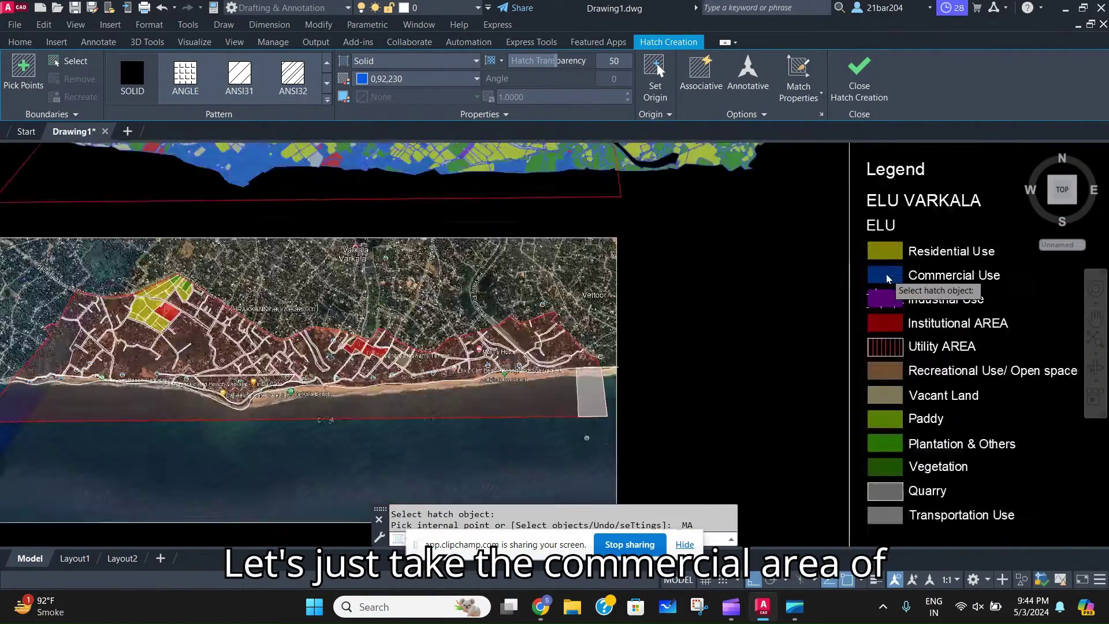
scroll(849, 218, down, 6)
scroll(420, 341, up, 6)
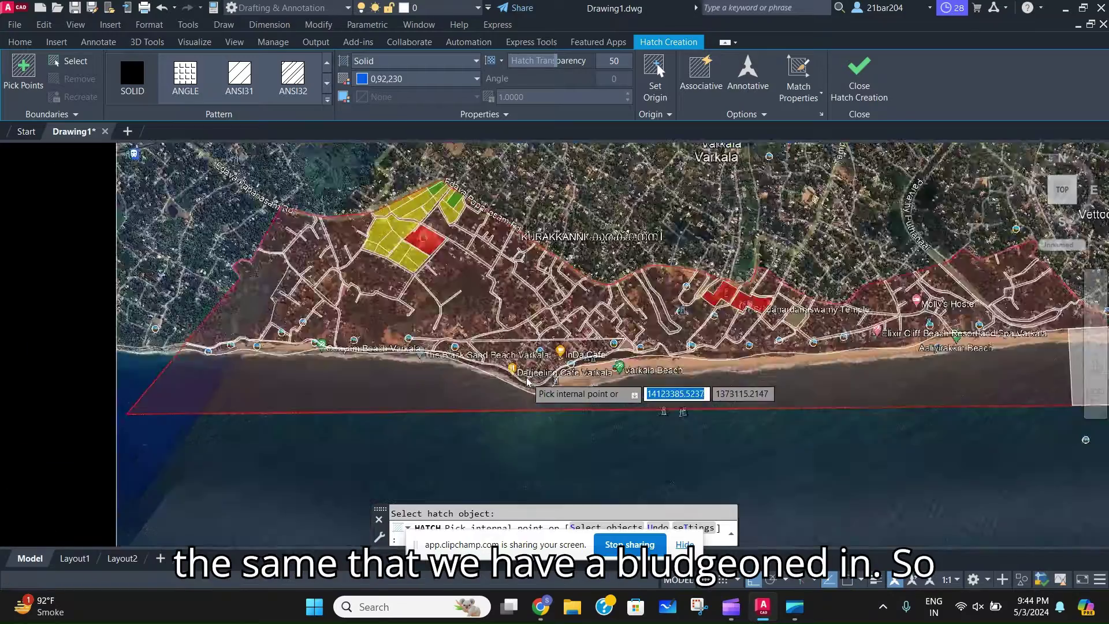
Fill the coastal headland plot around InDa Cafe and Darjeeling Cafe on the satellite image with the solid blue commercial hatch
click(550, 345)
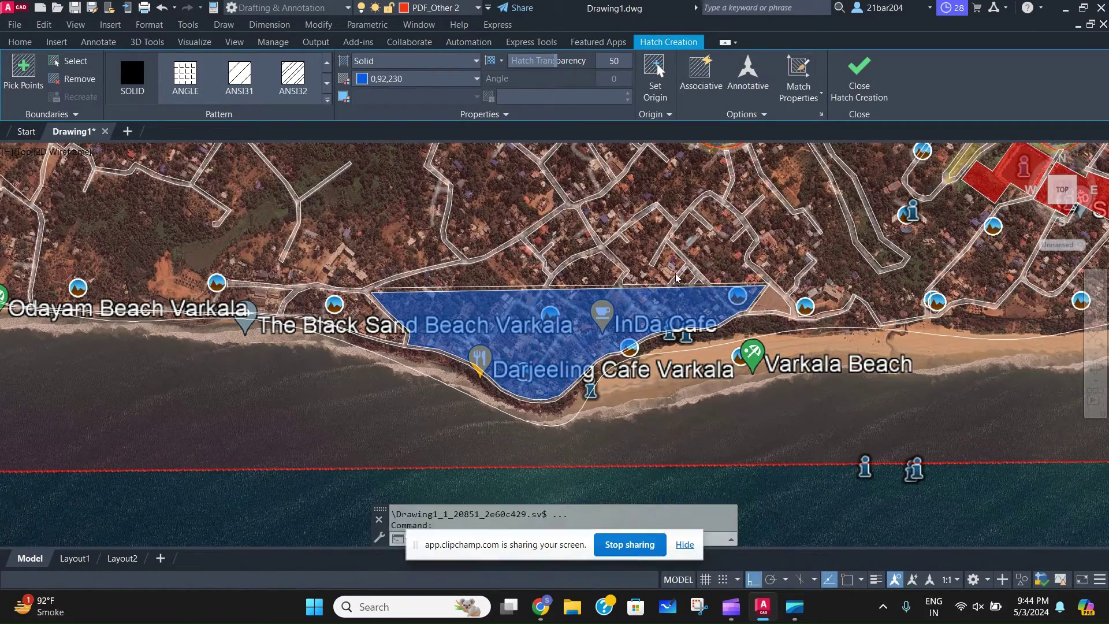
scroll(647, 312, down, 5)
key(Return)
scroll(605, 349, up, 1)
scroll(605, 349, up, 6)
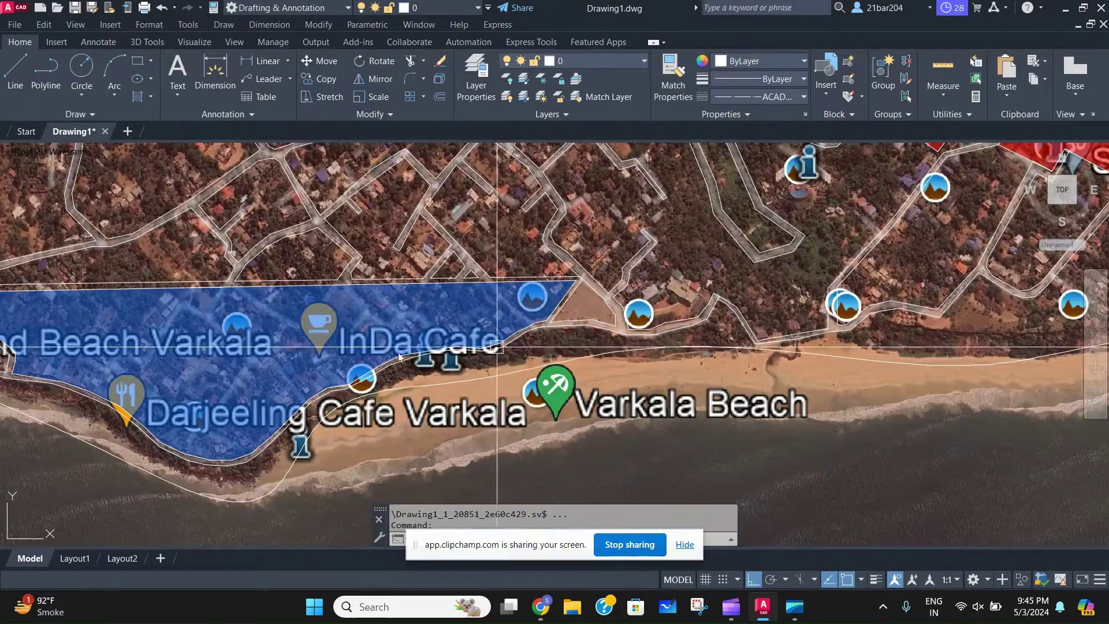
Draw a slanted dividing line across the wedge-shaped plot between the two roads north of the commercial headland plot
middle_drag(447, 373, 774, 384)
middle_drag(384, 331, 451, 387)
scroll(508, 370, up, 6)
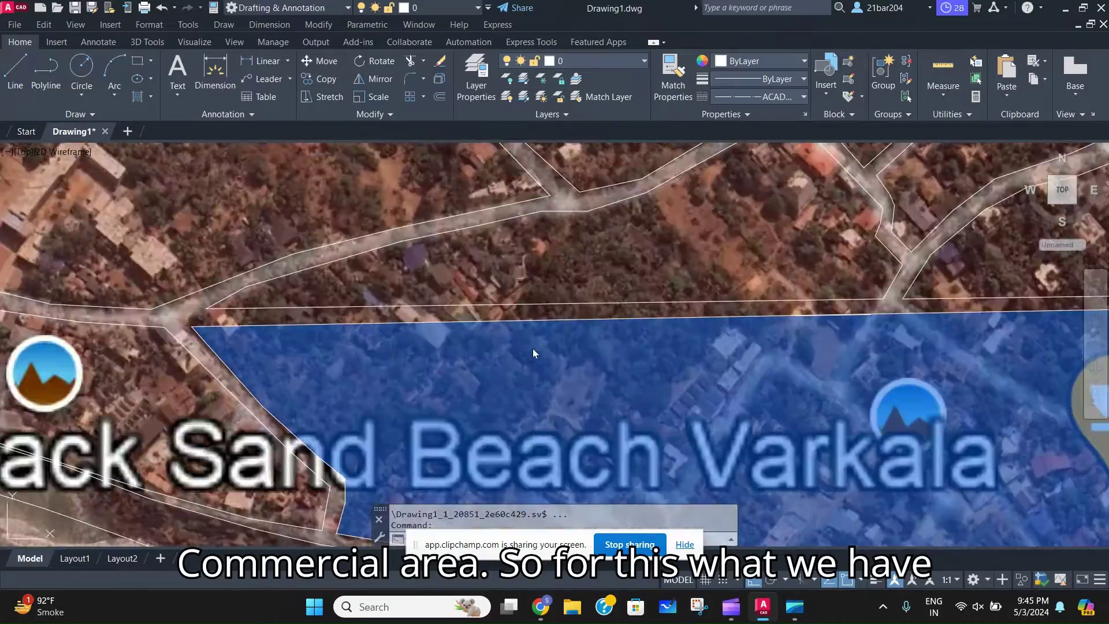
text(l)
key(Return)
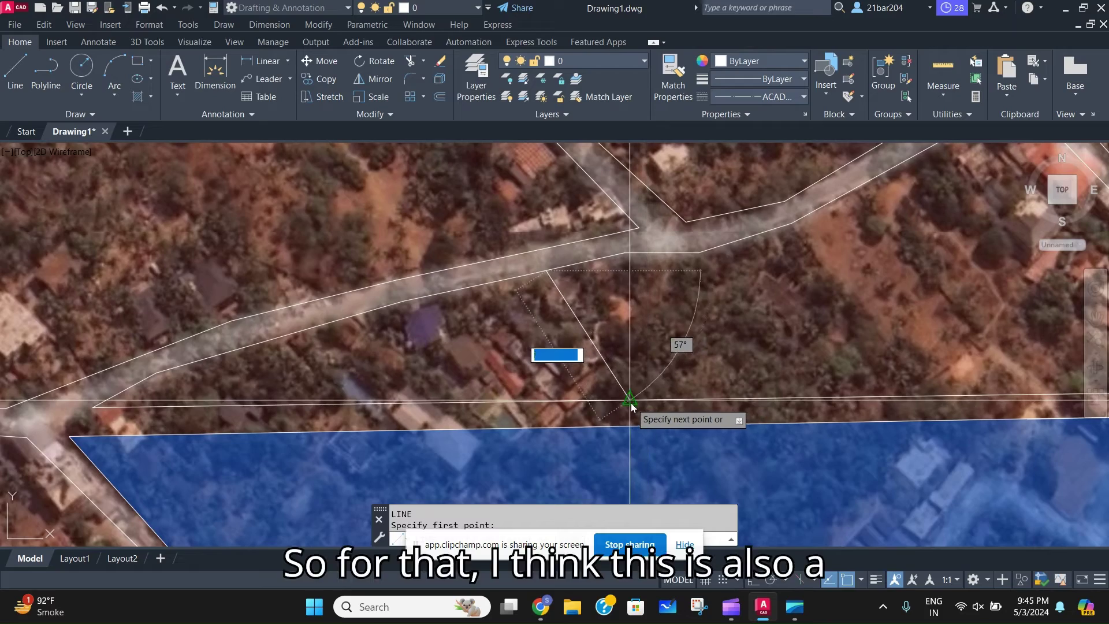
key(F8)
key(Escape)
scroll(498, 399, down, 3)
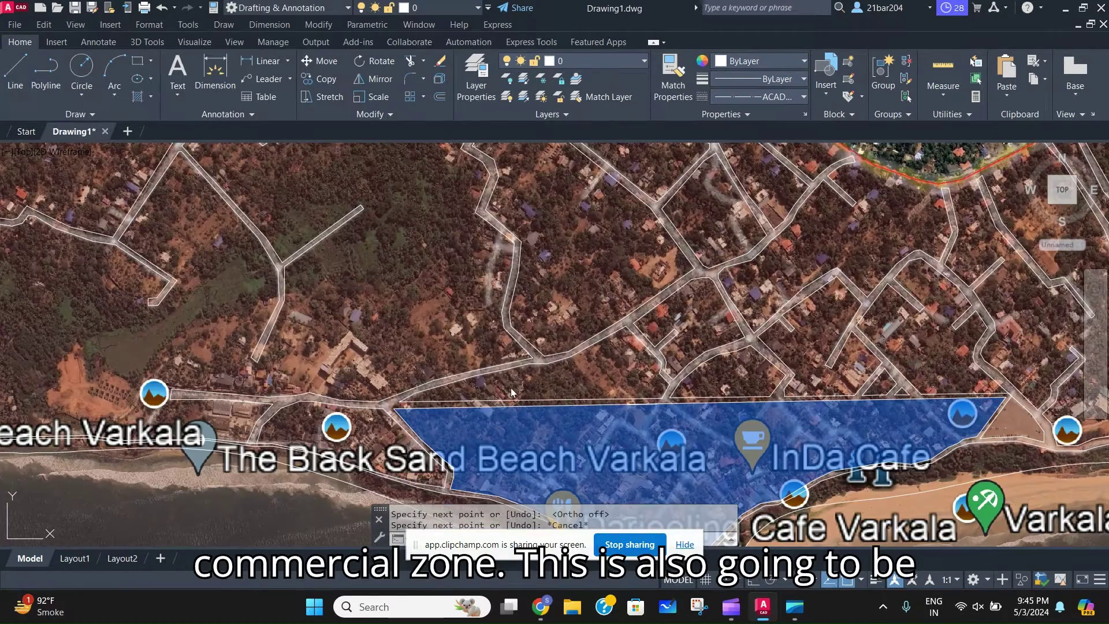
Bring the slanted dividing line in the wedge-shaped plot to the front of the draw order
scroll(511, 387, up, 2)
key(Escape)
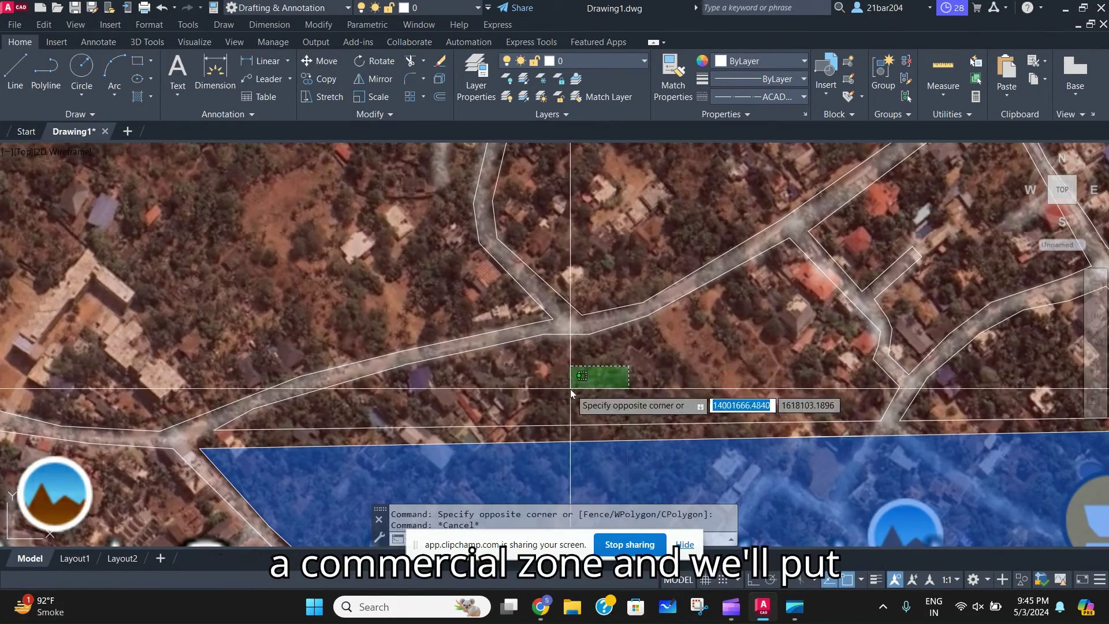
click(511, 387)
right_click(512, 387)
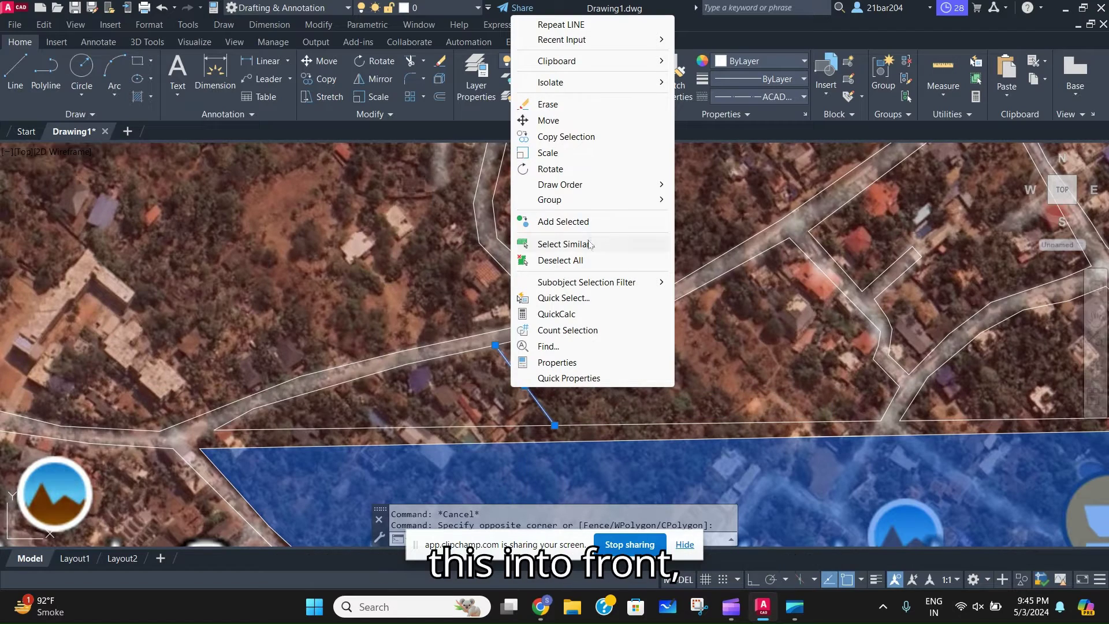
mouse_move(585, 190)
click(714, 185)
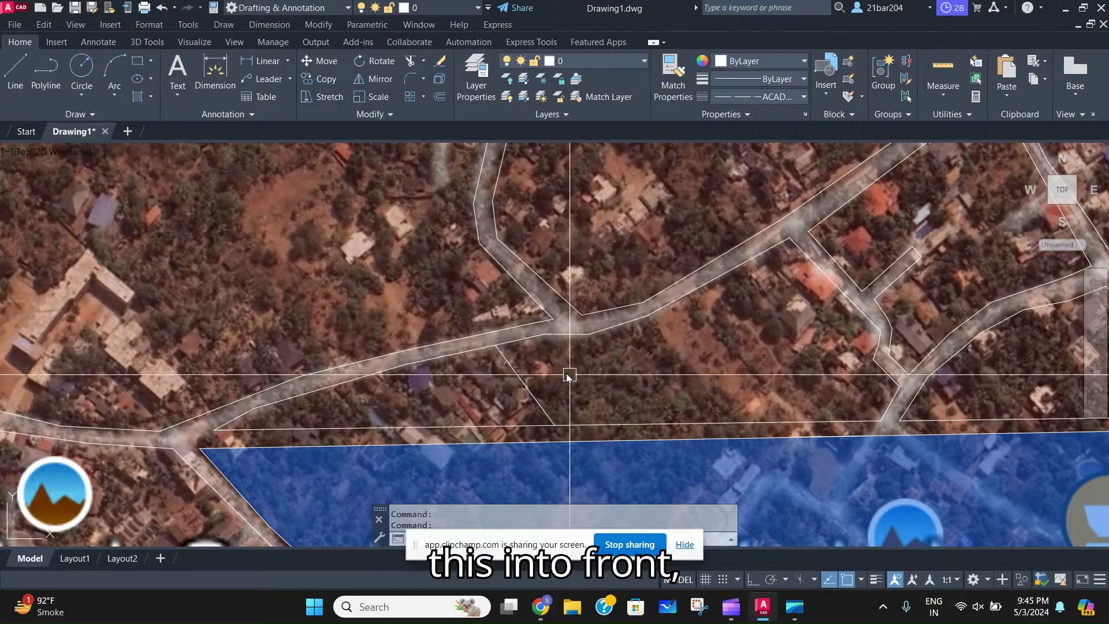
Fill the tapering west end of the wedge-shaped plot, up to the dividing line, with the solid blue commercial hatch
middle_drag(526, 388, 574, 376)
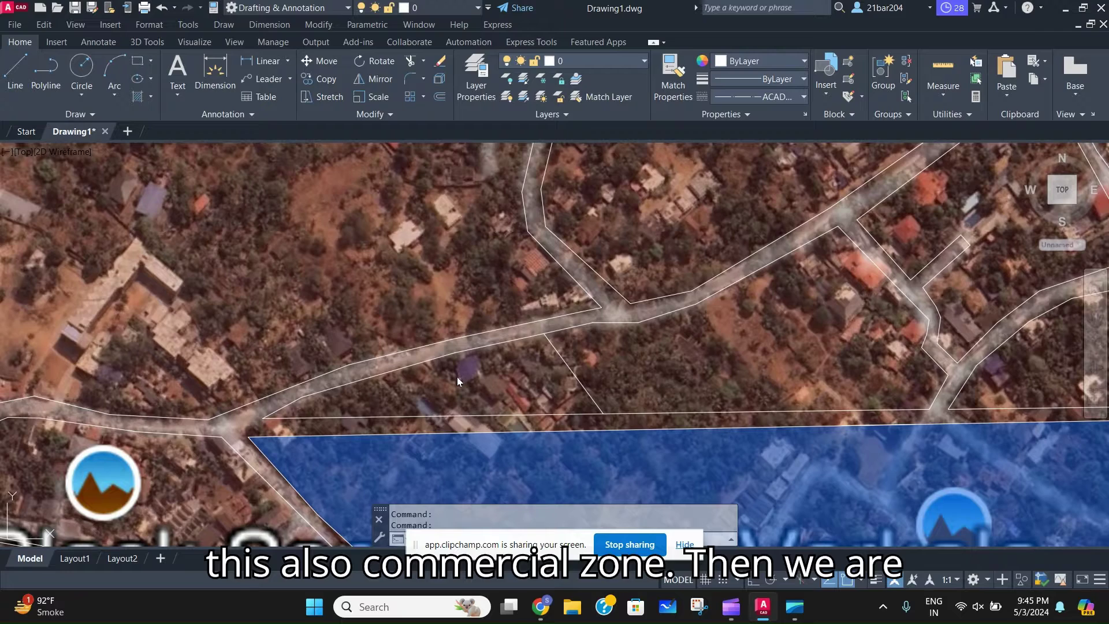
text(h)
key(Return)
click(458, 376)
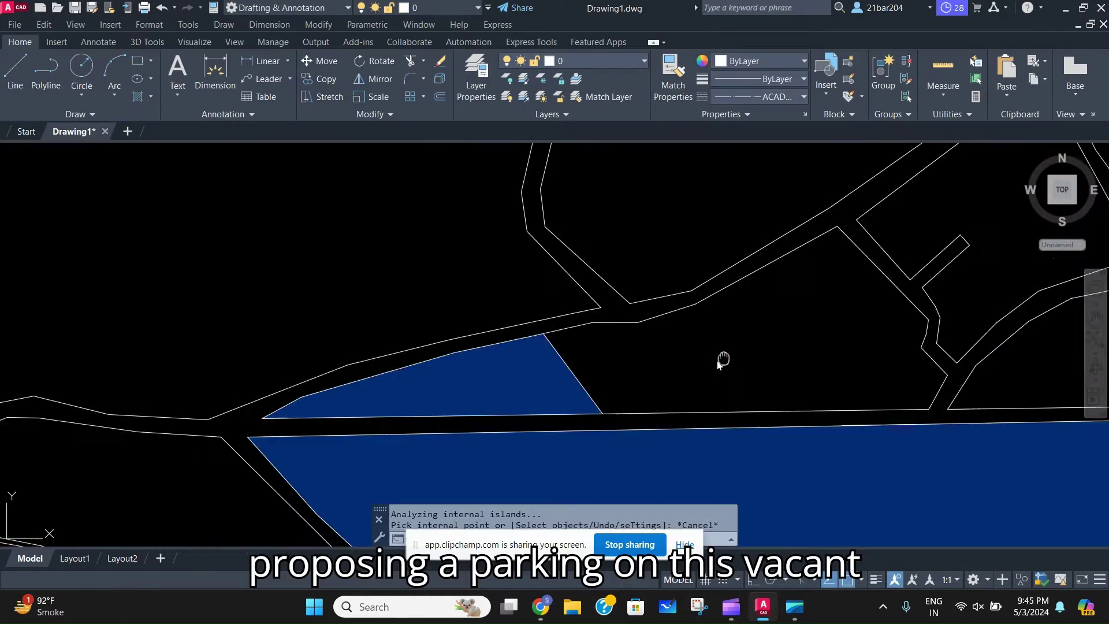
Draw a slanted line along the west edge of the vacant land, from the upper road to the lower road
middle_drag(720, 359, 599, 369)
text(l)
key(Return)
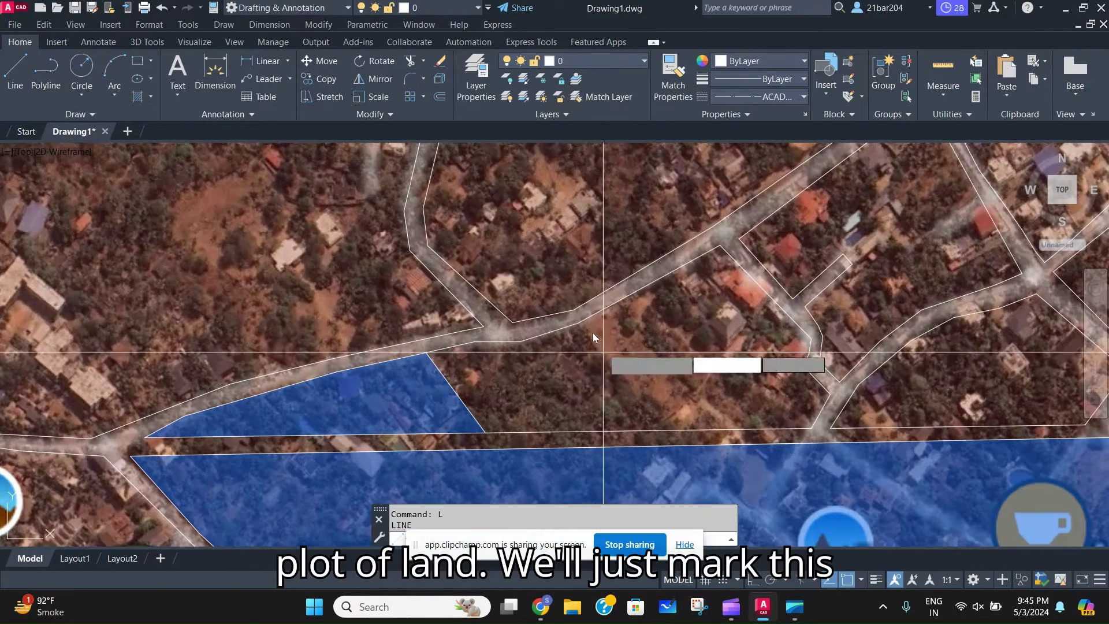
click(578, 324)
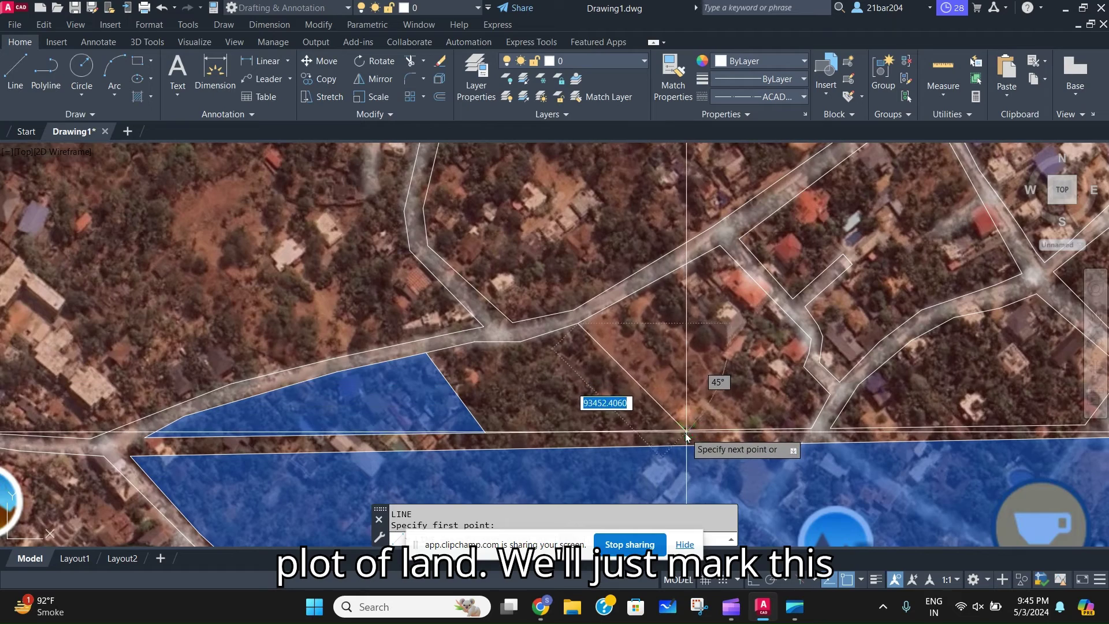
middle_drag(705, 366, 622, 359)
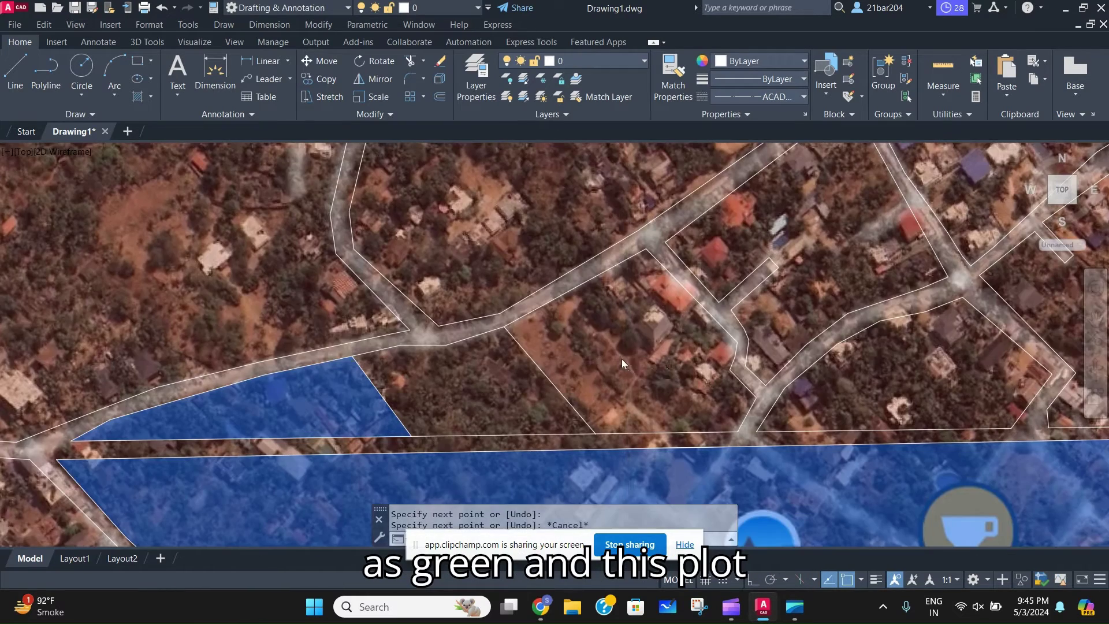
key(Escape)
Draw a slanted line along the east edge of the vacant land, down to the lower road junction
text(l)
key(Return)
click(599, 275)
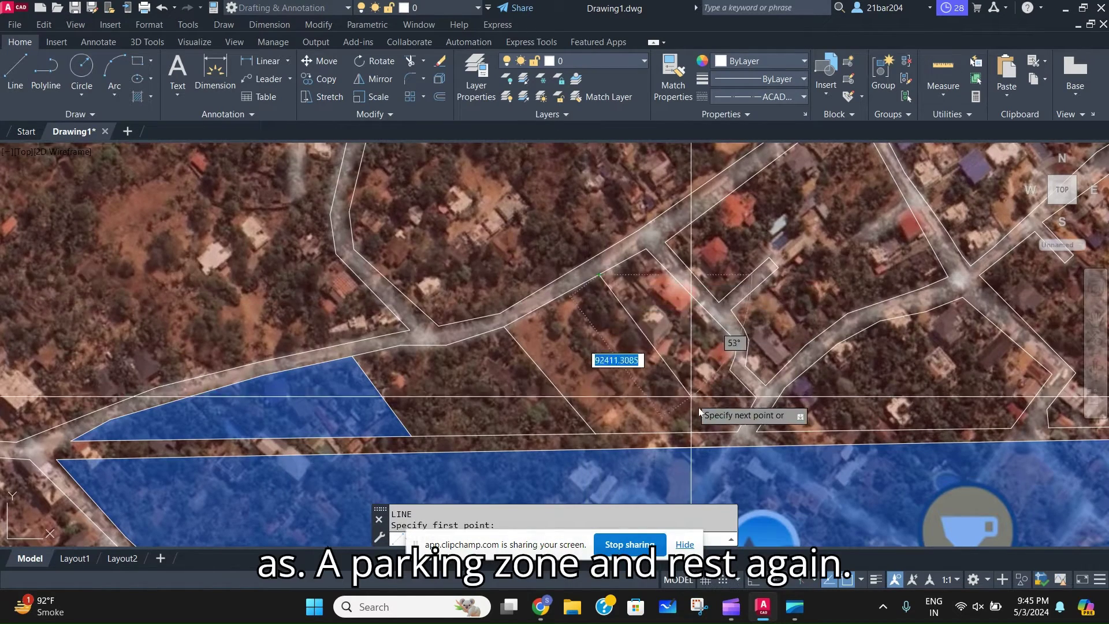
scroll(551, 341, down, 4)
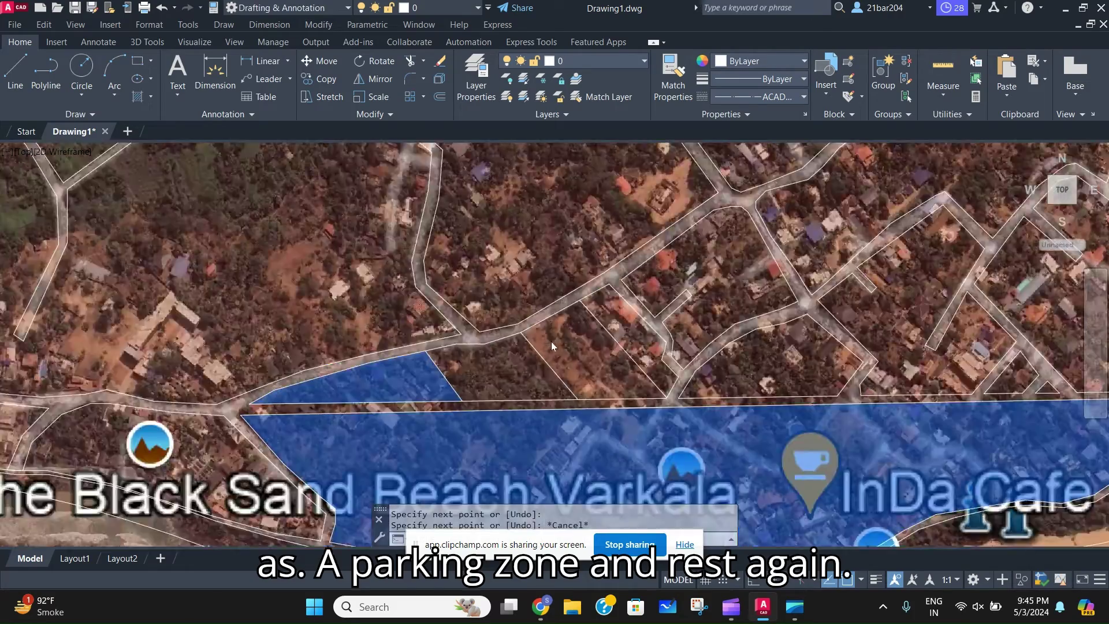
key(Escape)
Fill the plot between the blue wedge and the vacant land with a solid green hatch, colour 76,230,0, matched from an existing hatch
middle_drag(472, 393, 527, 369)
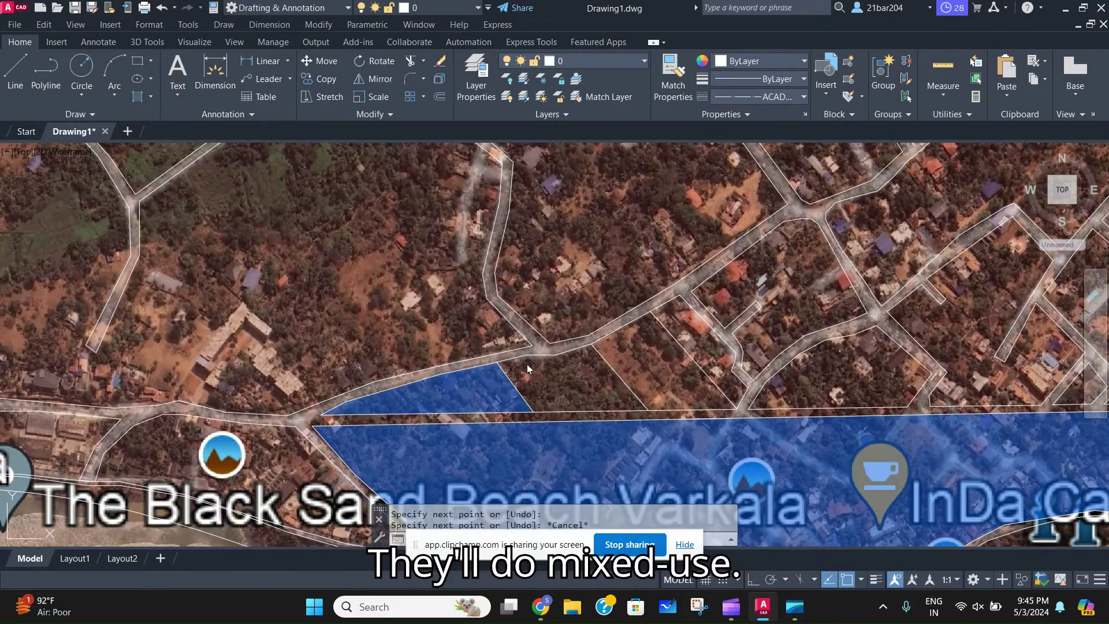
text(h)
key(Return)
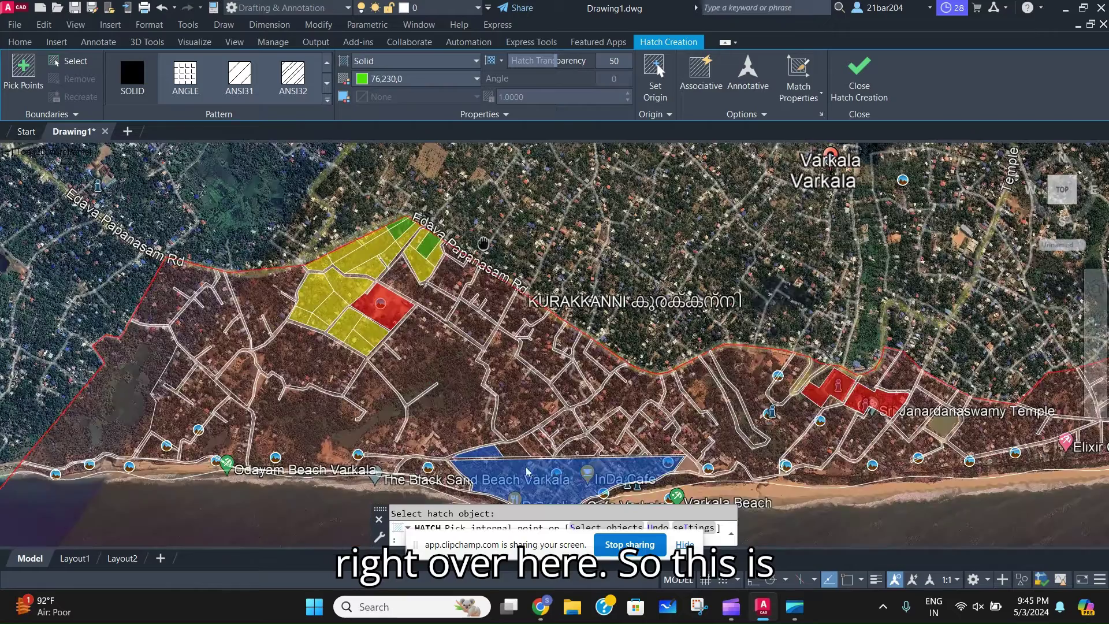
scroll(527, 472, up, 10)
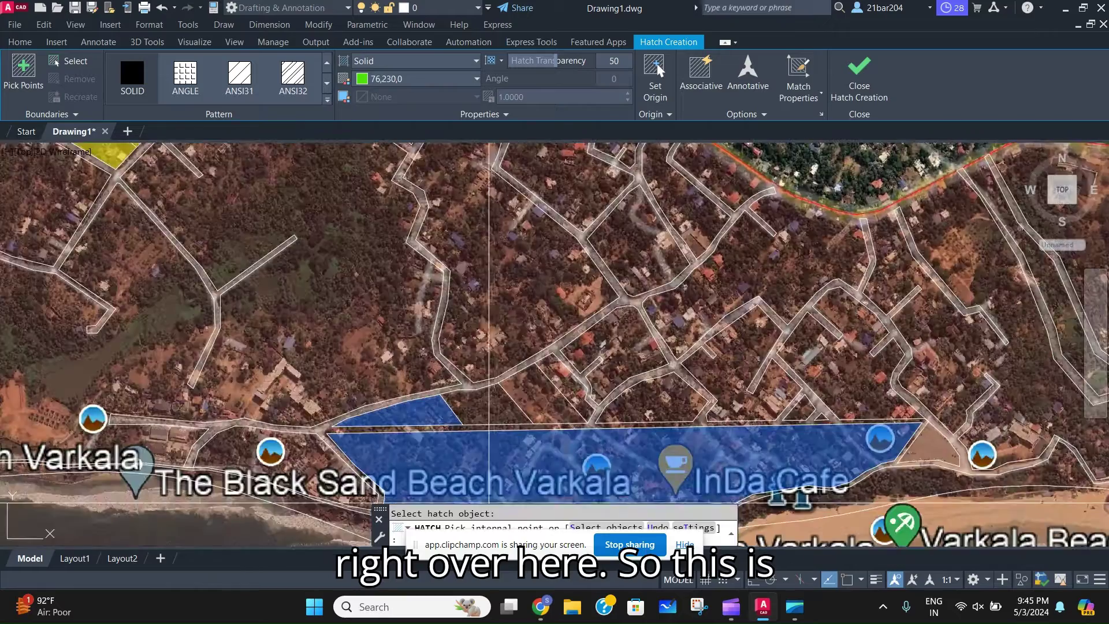
click(497, 398)
key(Escape)
scroll(529, 350, down, 3)
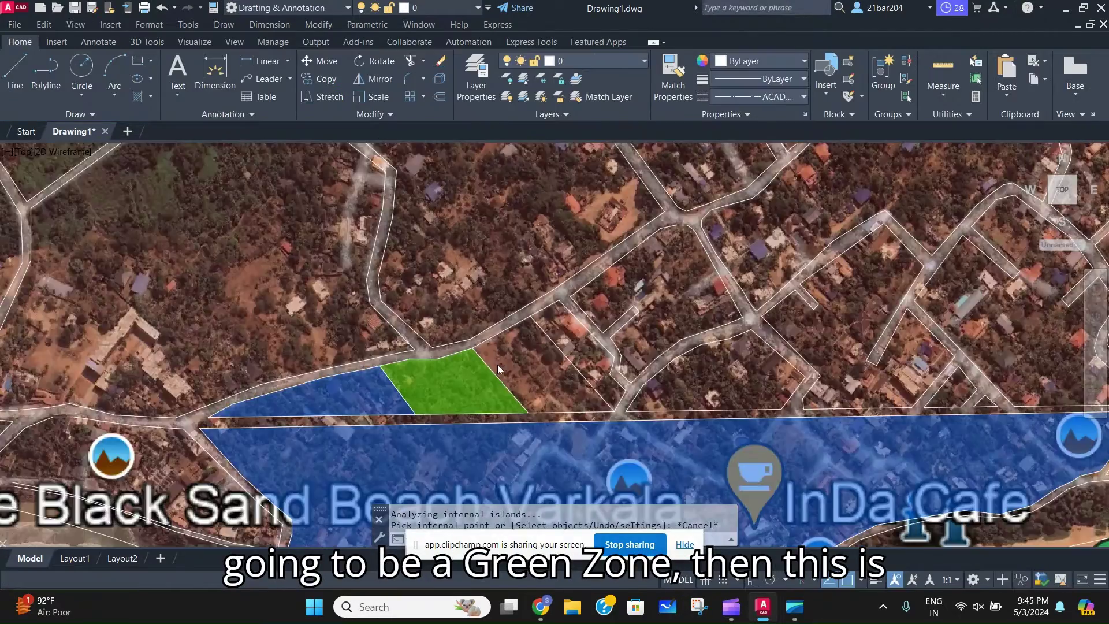
Start a hatch and match its properties to the Vacant Land swatch in the legend
scroll(500, 361, up, 3)
text(H)
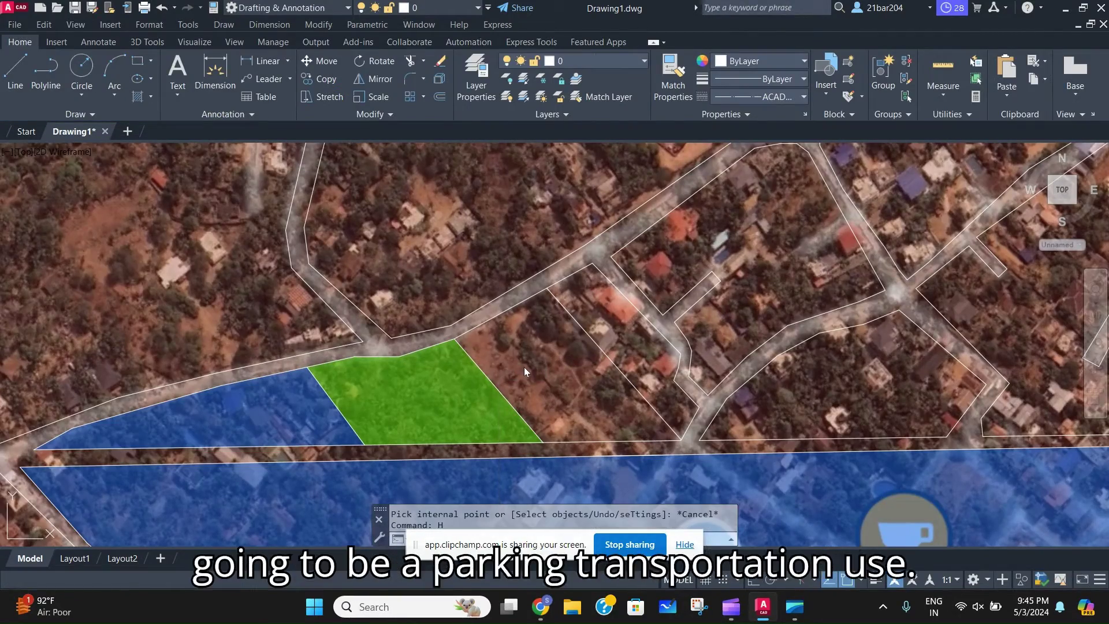
key(Return)
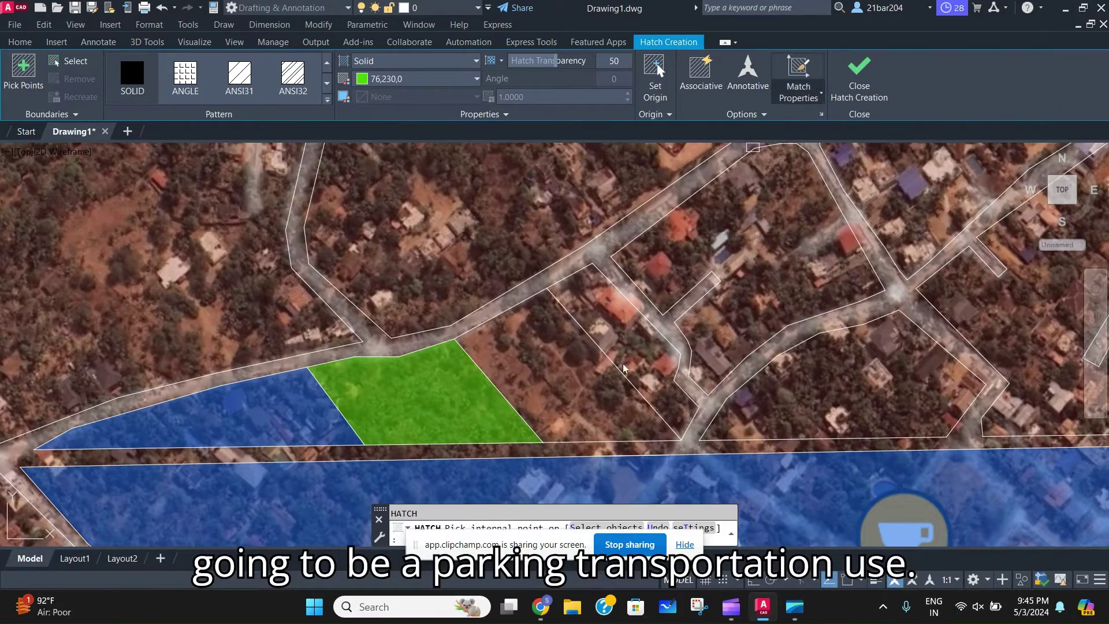
scroll(624, 368, down, 8)
scroll(516, 372, up, 2)
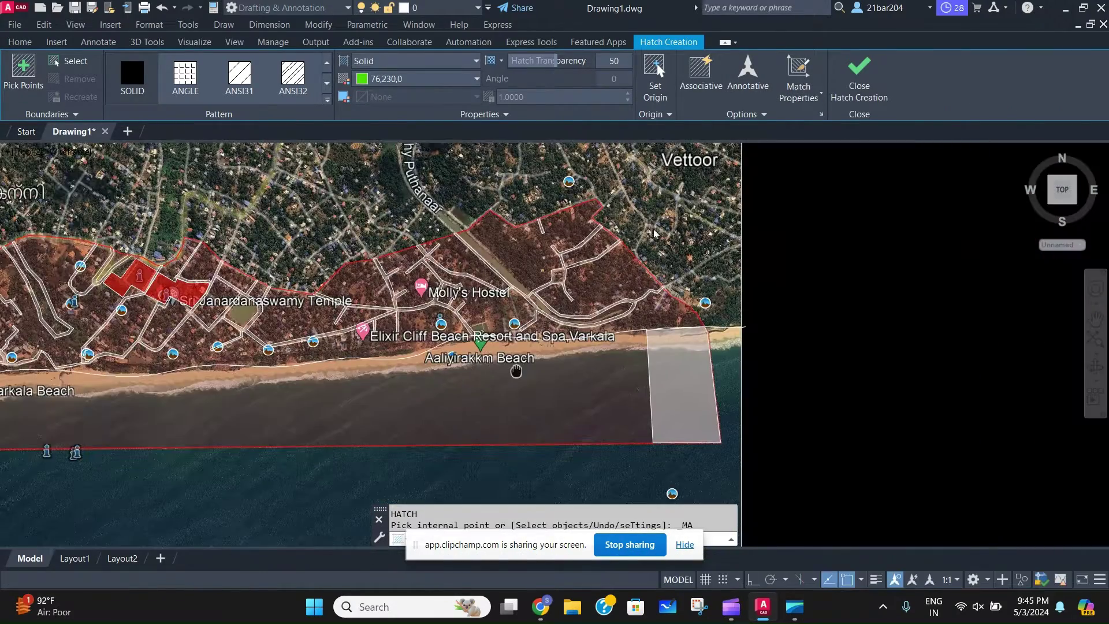
scroll(703, 321, down, 8)
scroll(759, 396, up, 6)
mouse_move(805, 383)
middle_down()
mouse_move(760, 396)
mouse_move(790, 413)
mouse_move(786, 502)
middle_up()
scroll(779, 332, up, 2)
scroll(776, 332, down, 6)
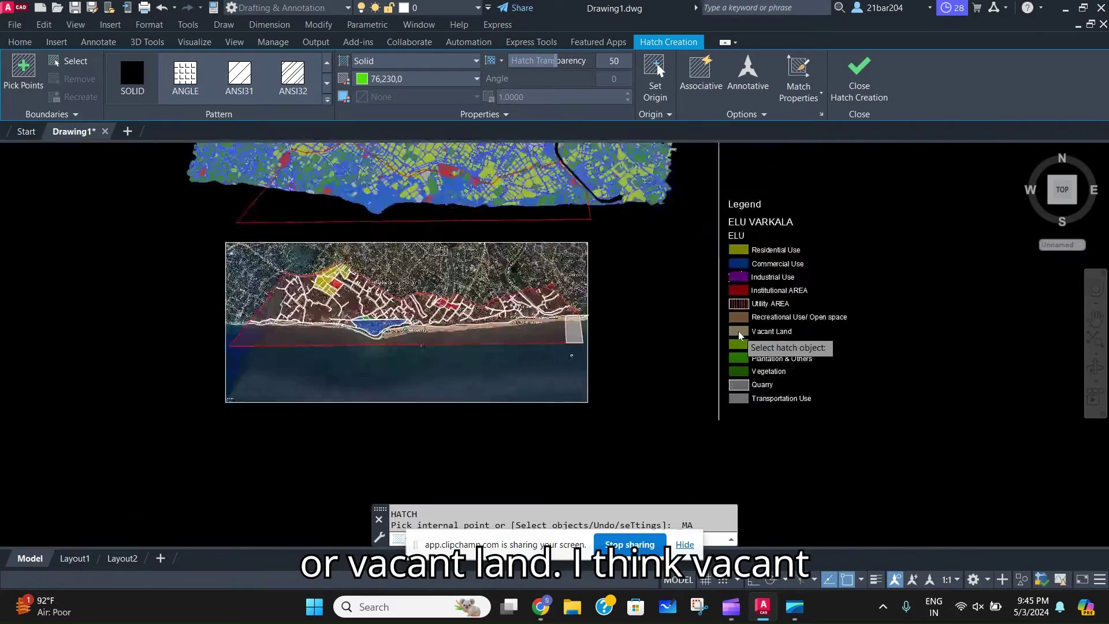
scroll(769, 335, up, 7)
click(757, 328)
Fill the vacant plot east of the green plot with the solid beige hatch as the parking area
scroll(538, 346, down, 7)
middle_drag(299, 355, 785, 347)
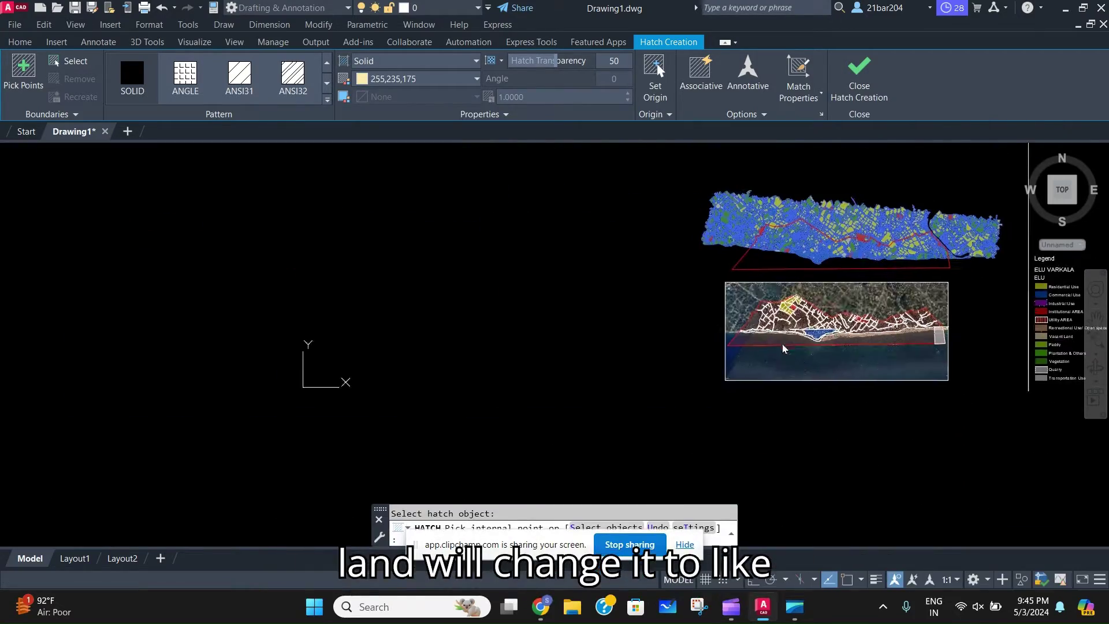
scroll(784, 347, up, 4)
scroll(806, 307, up, 4)
middle_drag(806, 306, 698, 339)
scroll(664, 358, up, 6)
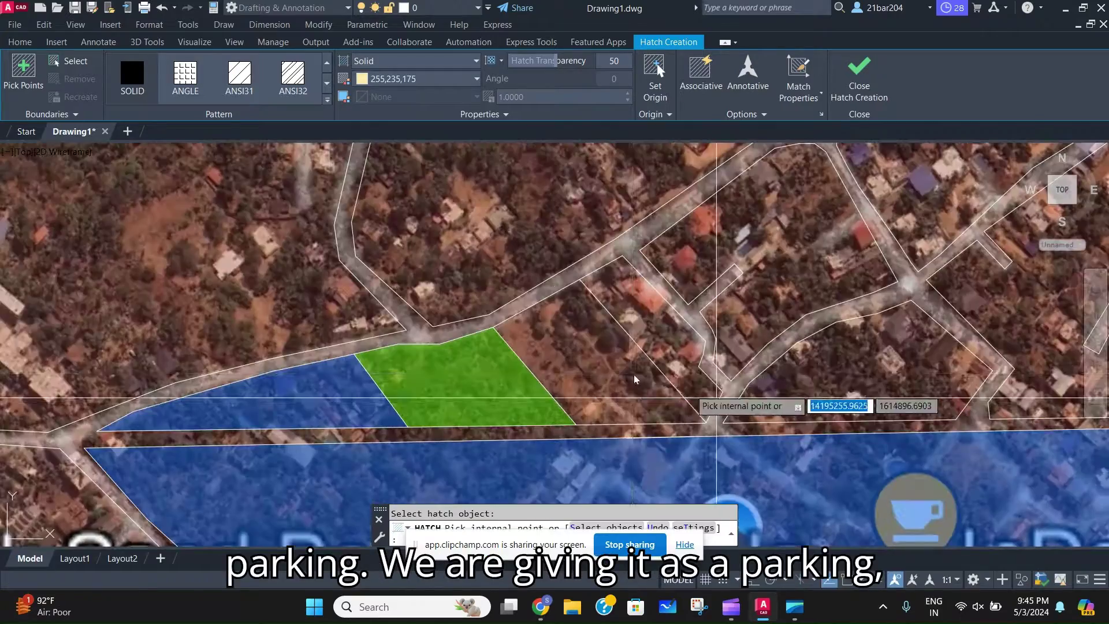
click(634, 379)
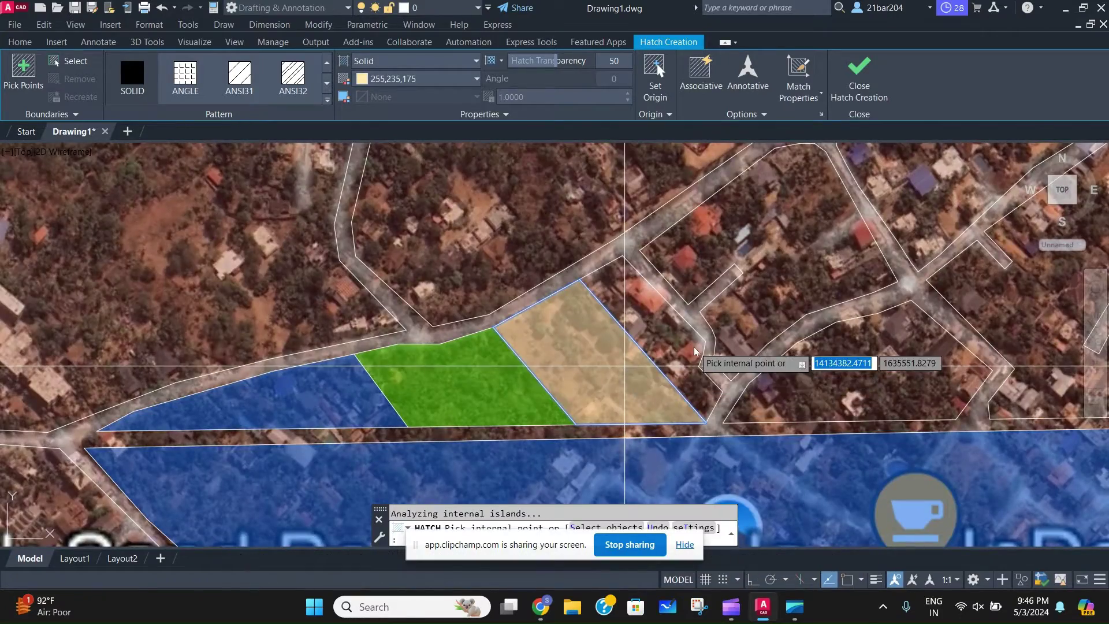
Rename the Vacant Land entry in the legend to "Parking LAND"
scroll(635, 379, down, 4)
middle_drag(635, 379, 619, 355)
scroll(620, 356, down, 4)
scroll(722, 333, down, 6)
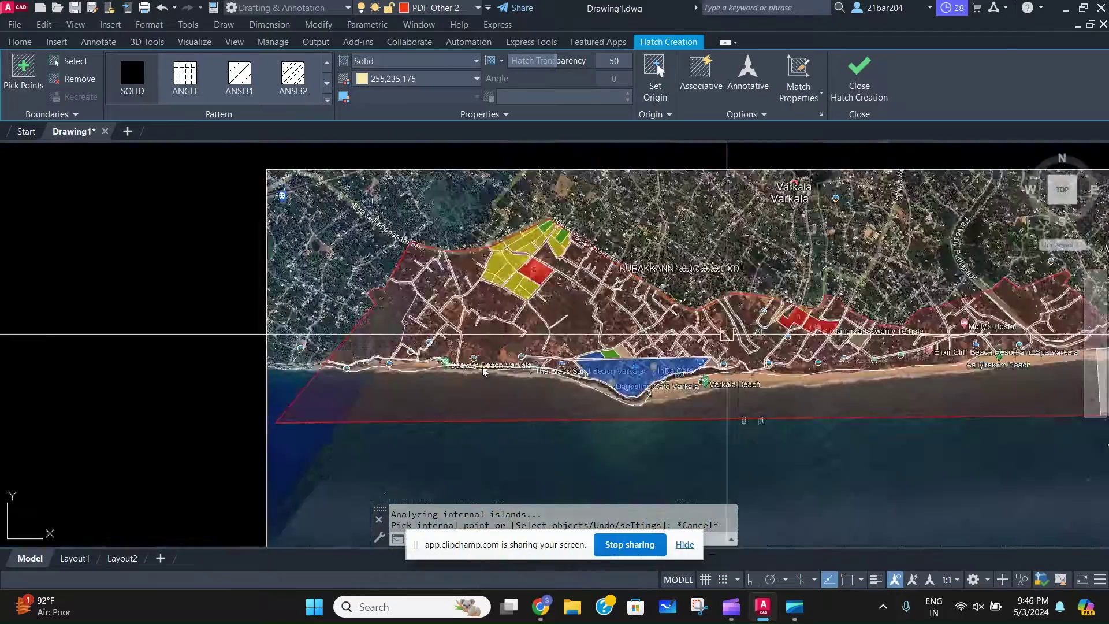
mouse_move(925, 347)
middle_down()
mouse_move(514, 395)
mouse_move(395, 388)
middle_up()
scroll(395, 388, up, 3)
scroll(439, 388, up, 4)
key(Escape)
click(638, 401)
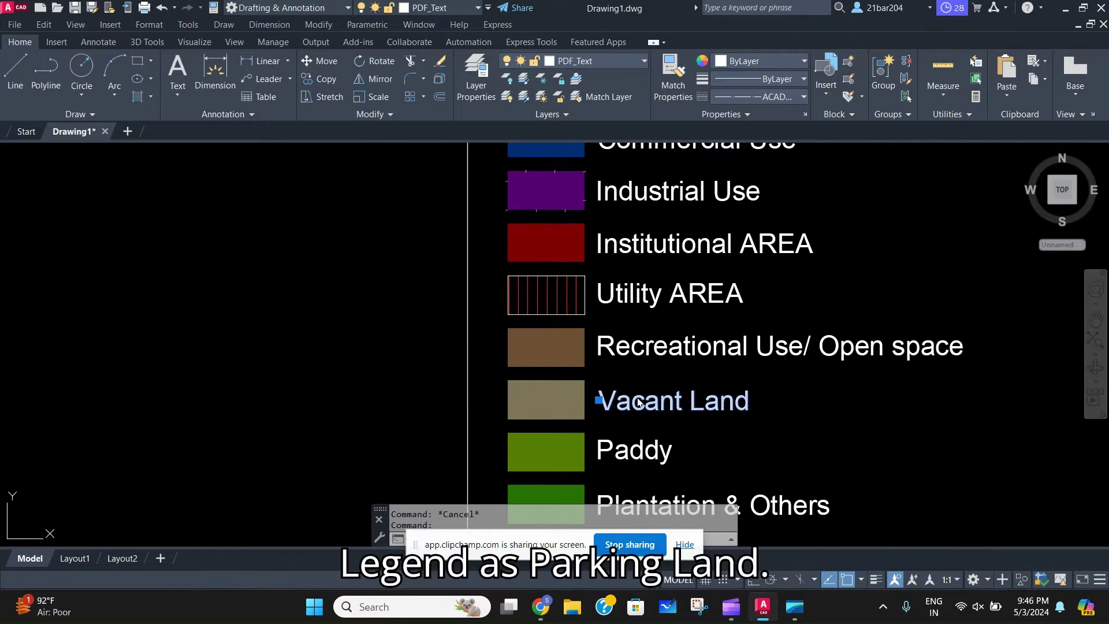
double_click(639, 401)
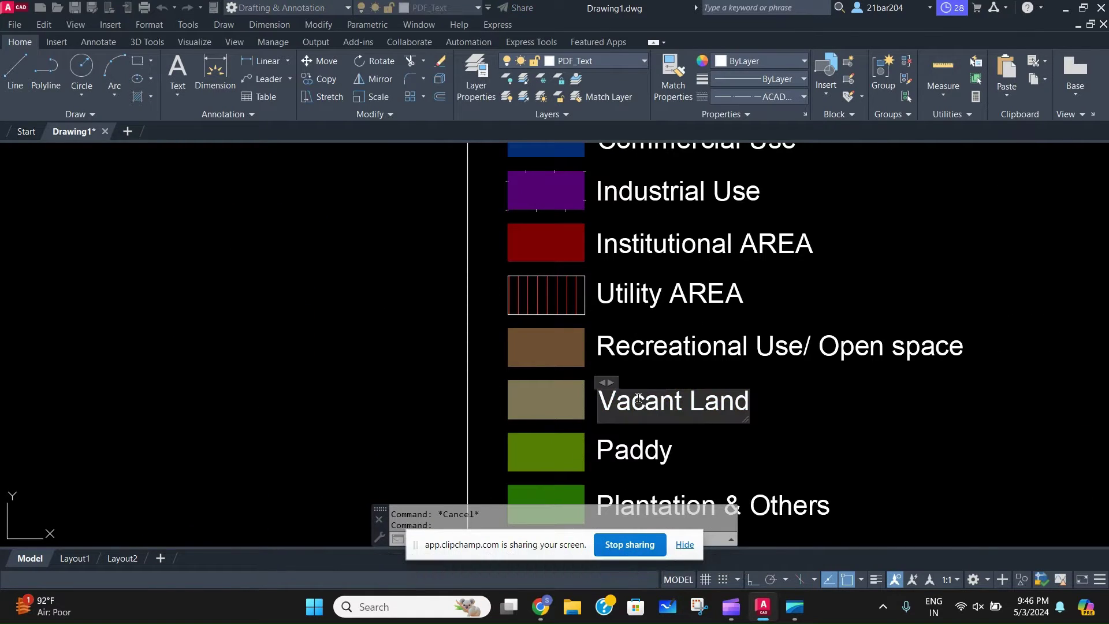
key(BackSpace)
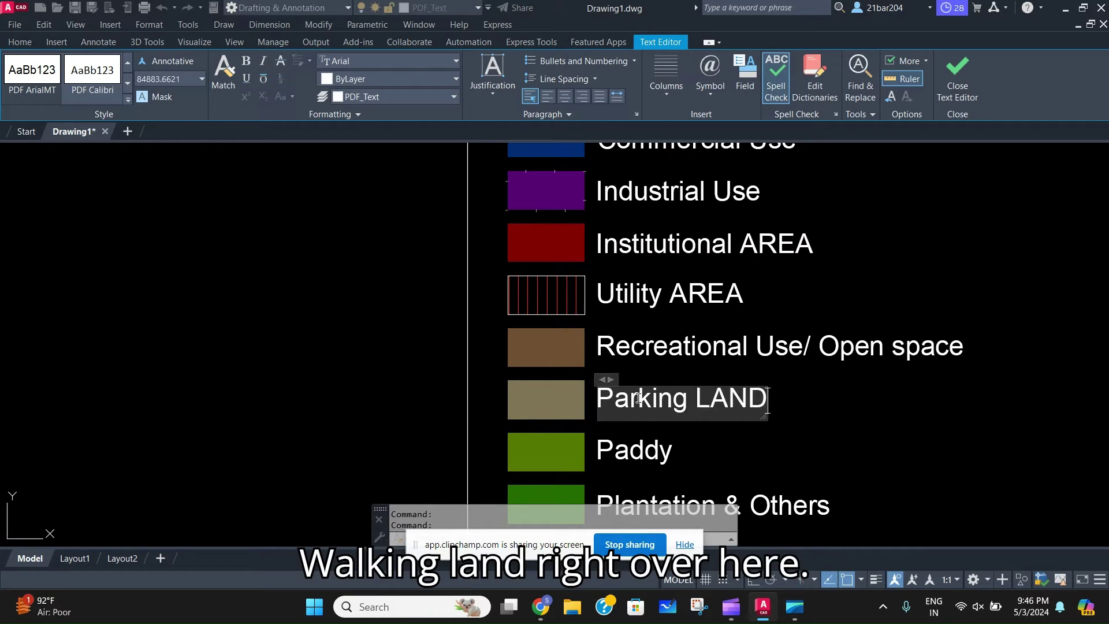
click(1009, 262)
scroll(569, 371, down, 2)
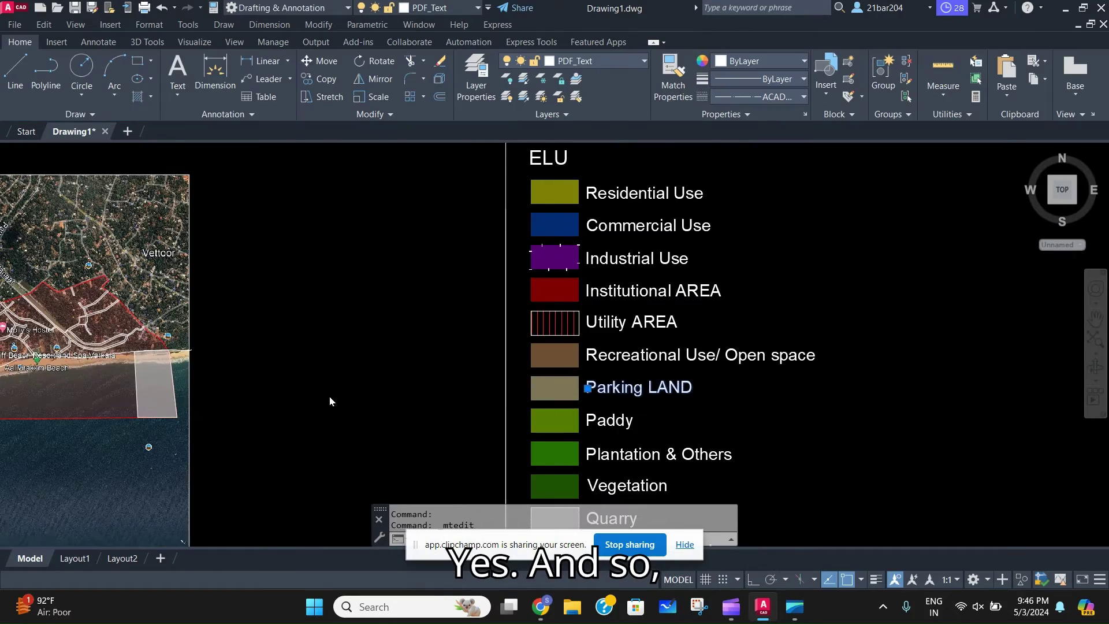
scroll(330, 396, down, 6)
middle_drag(667, 351, 639, 360)
key(Escape)
scroll(179, 386, up, 12)
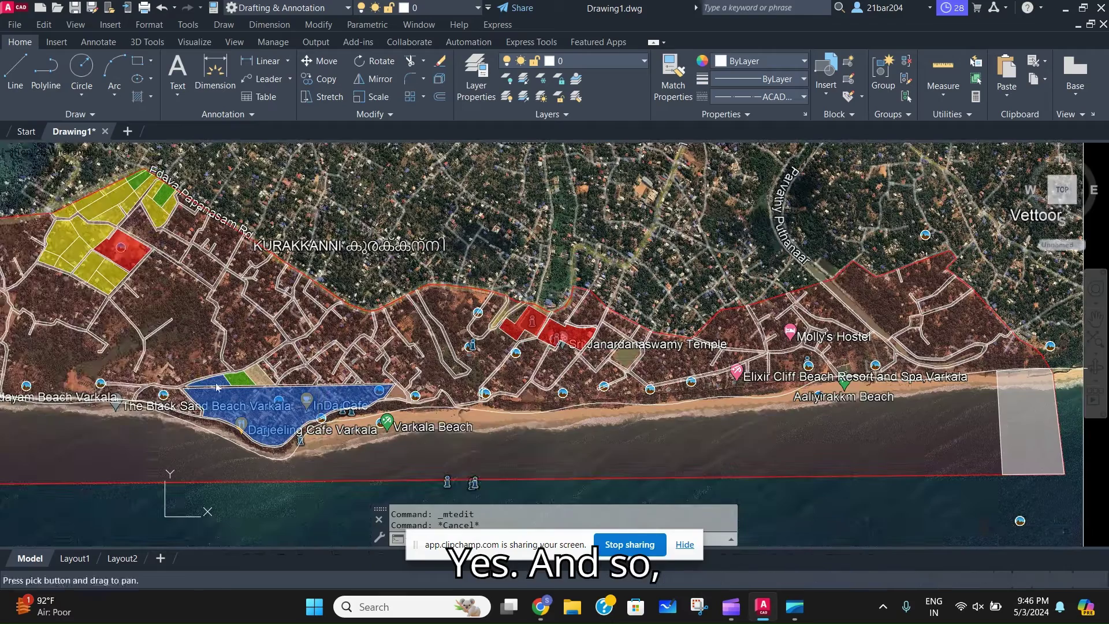
scroll(318, 346, up, 4)
scroll(427, 348, down, 6)
scroll(374, 374, up, 4)
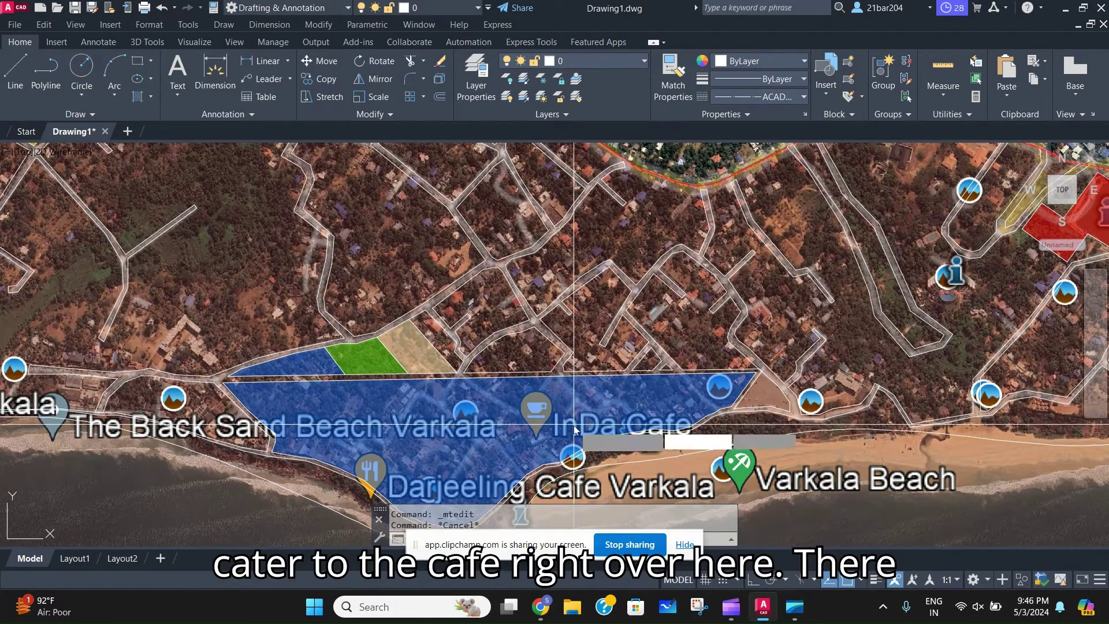
text(l)
key(Return)
key(Escape)
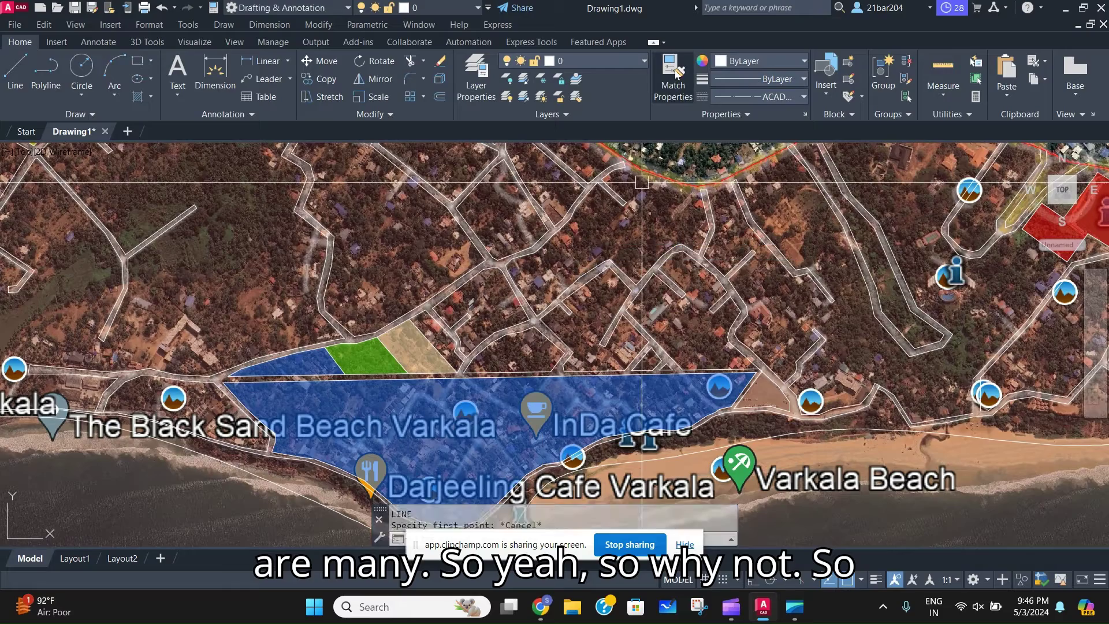
Check the existing land use around the headland and start matching properties from a yellow residential plot near the red institutional plot
scroll(477, 246, down, 6)
middle_drag(482, 295, 523, 538)
scroll(491, 225, up, 4)
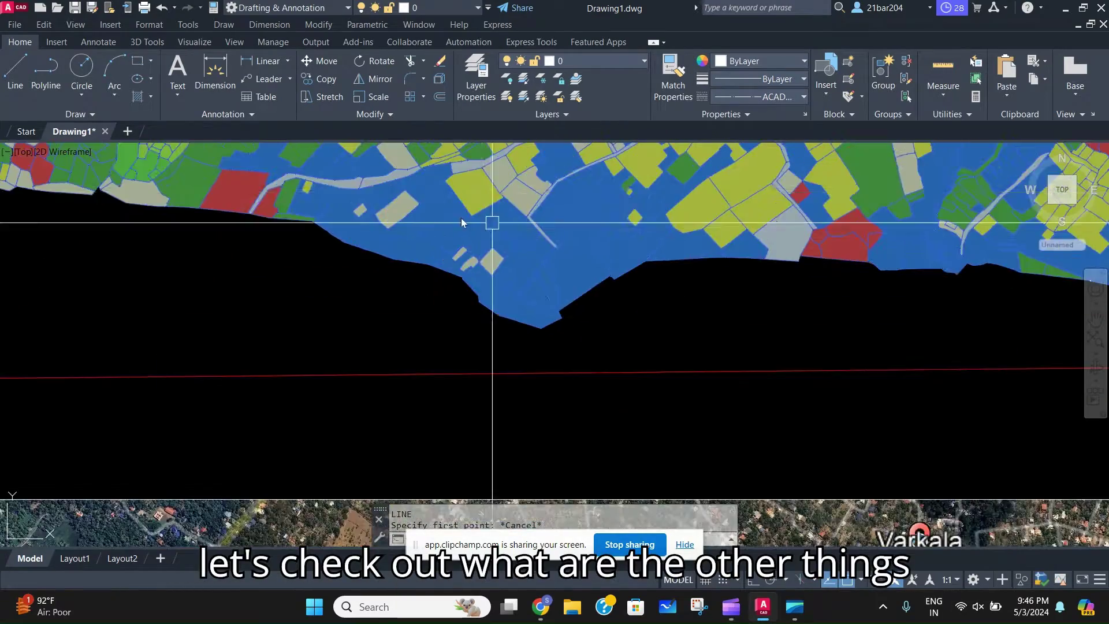
middle_drag(485, 203, 486, 251)
scroll(487, 255, up, 4)
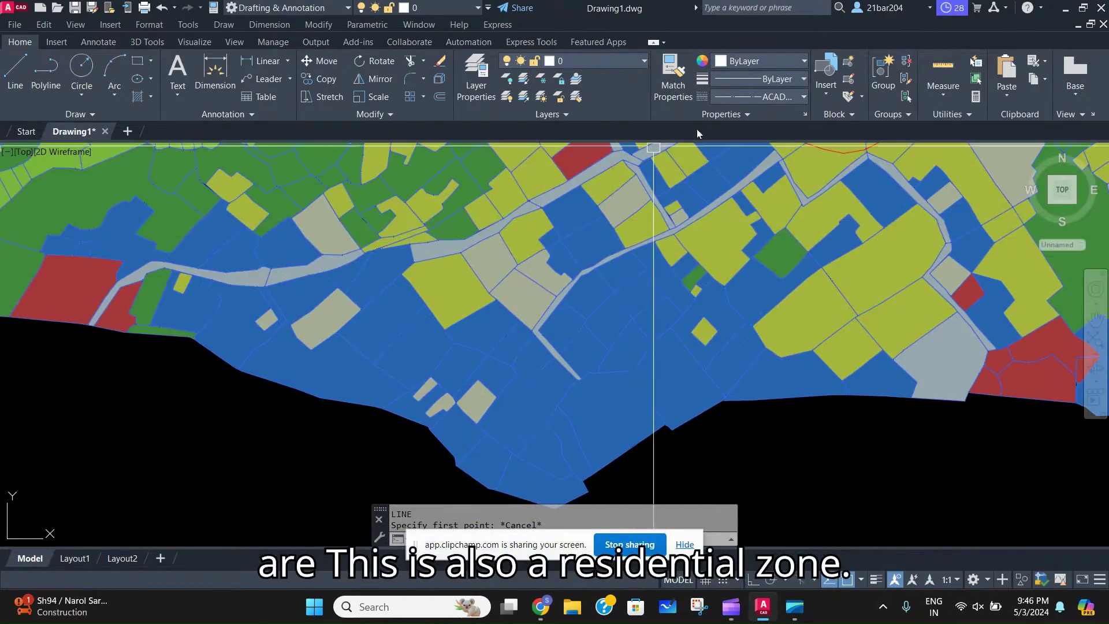
click(675, 69)
scroll(711, 296, down, 6)
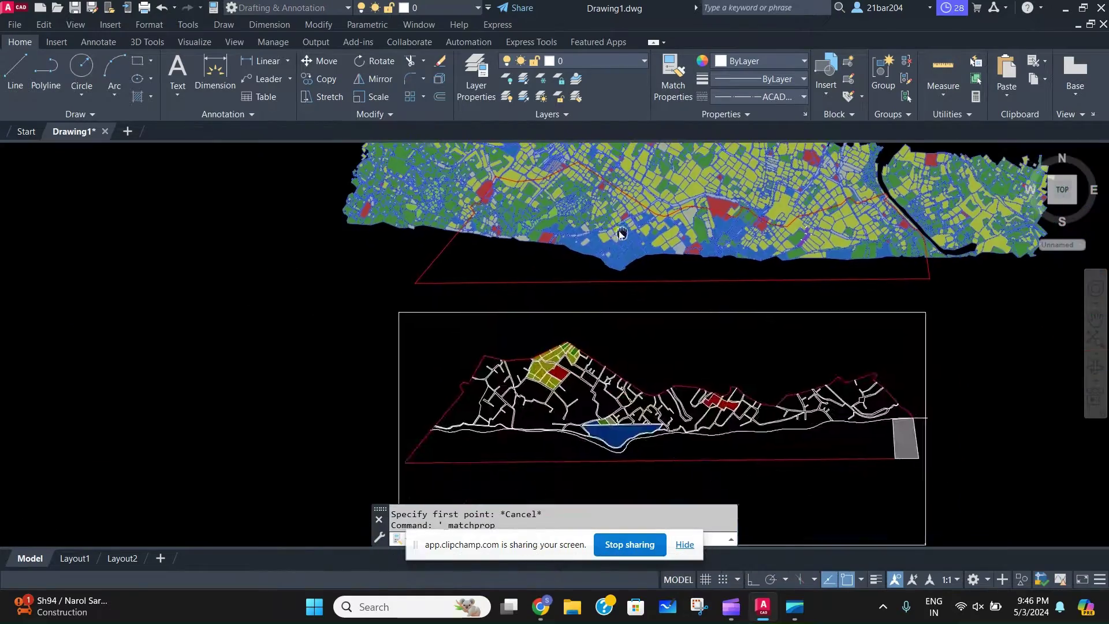
scroll(602, 422, up, 5)
scroll(662, 445, up, 10)
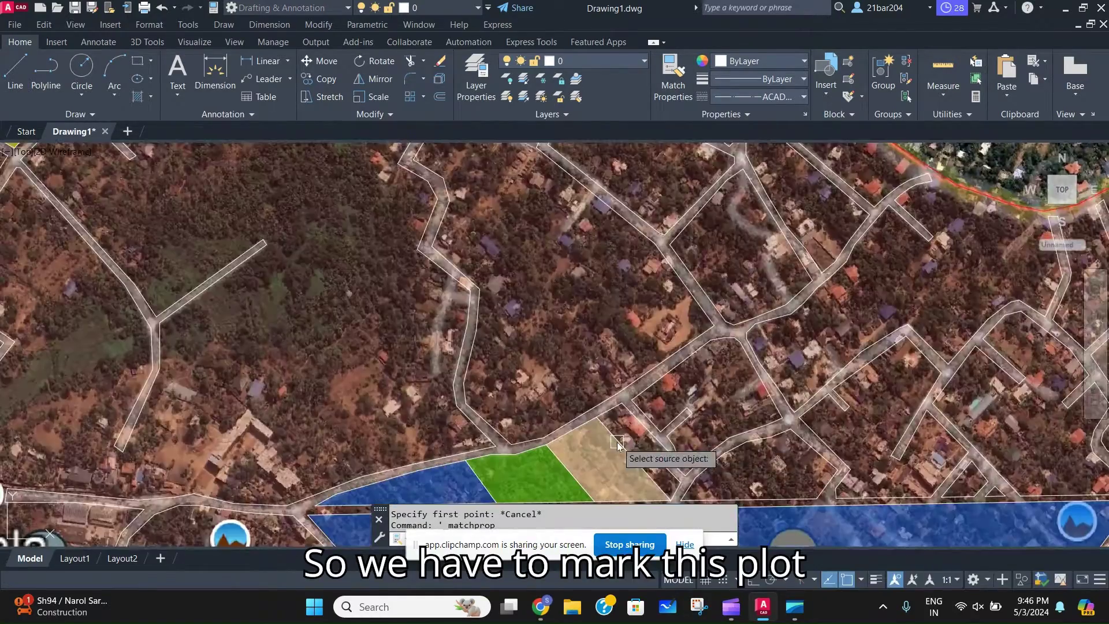
scroll(546, 410, down, 7)
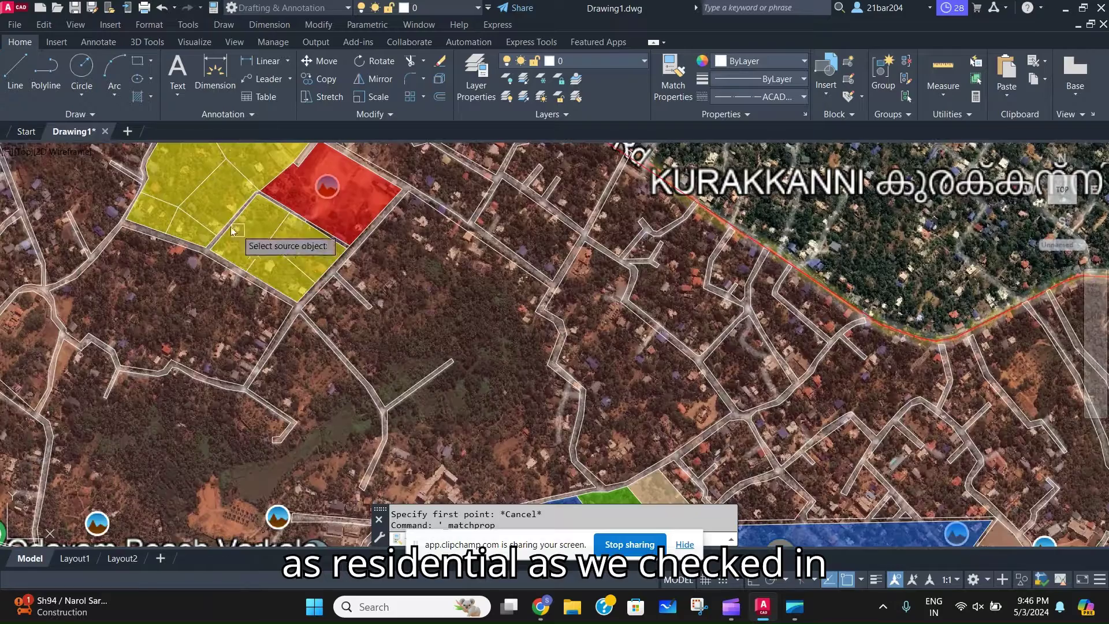